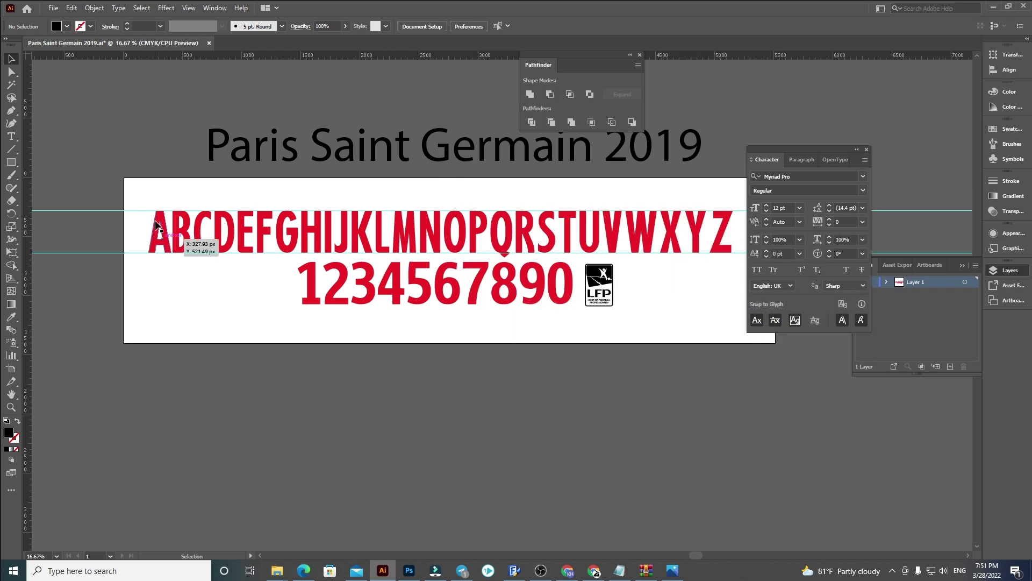
click(486, 251)
click(539, 464)
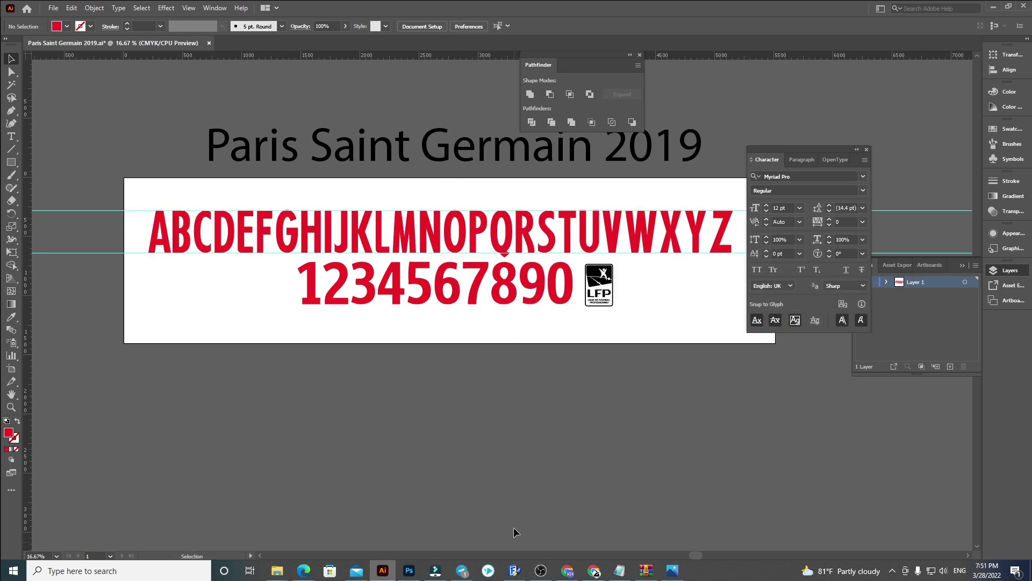
Copy the title "Paris Saint Germain 2019", switch to FontCreator and set it as the Font Family in the font properties.
triple_click(376, 157)
key(ctrl+c)
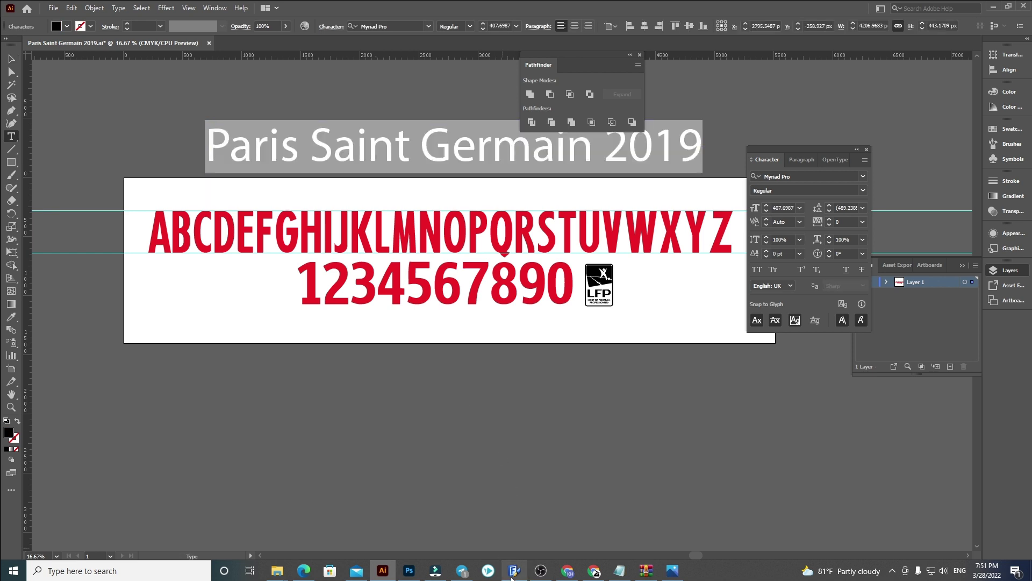
click(512, 571)
click(109, 20)
key(Escape)
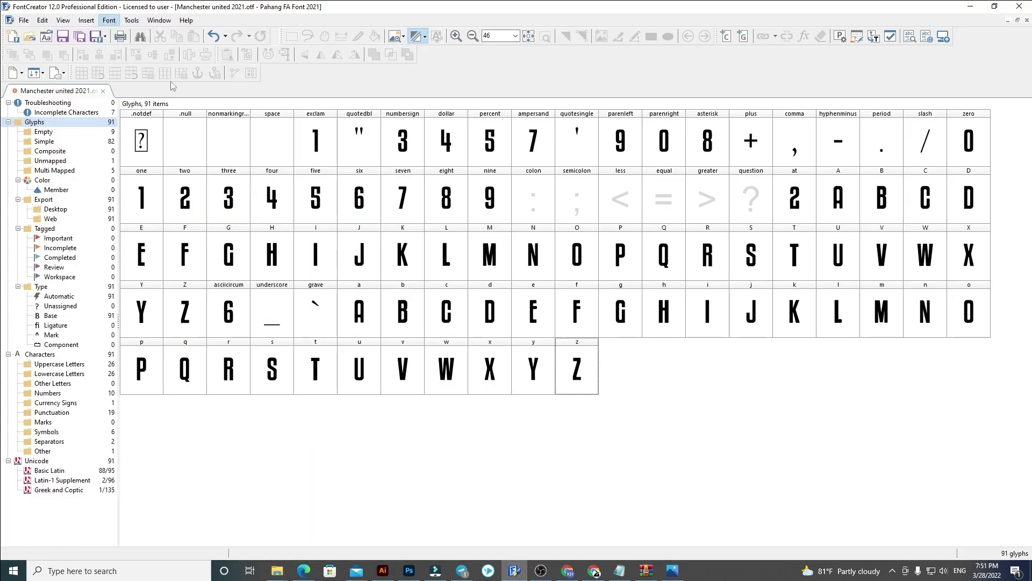
drag(571, 182, 346, 182)
key(ctrl+v)
click(565, 415)
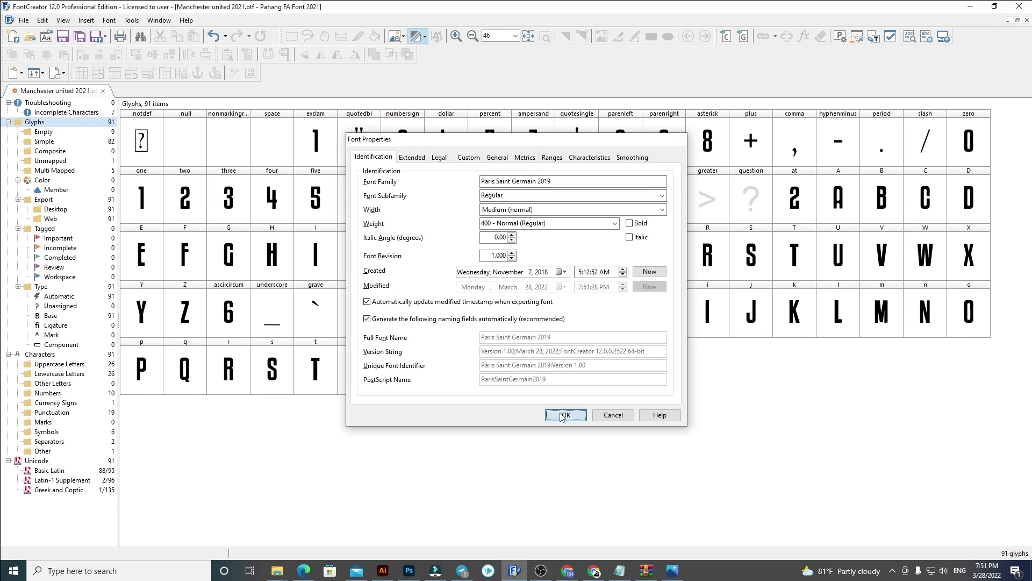
Open the glyph A for editing and delete its existing outline.
double_click(825, 214)
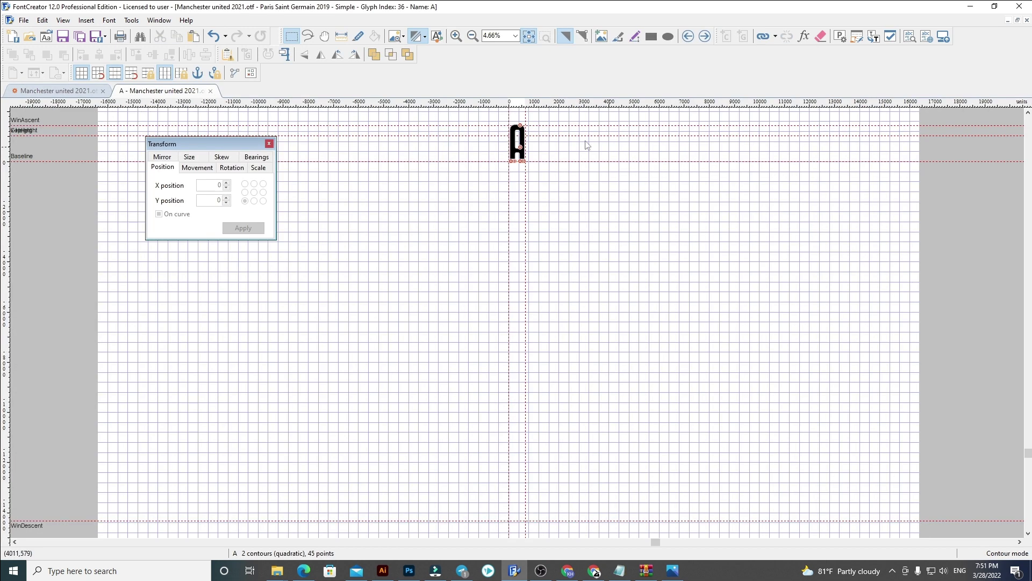
key(ctrl+a)
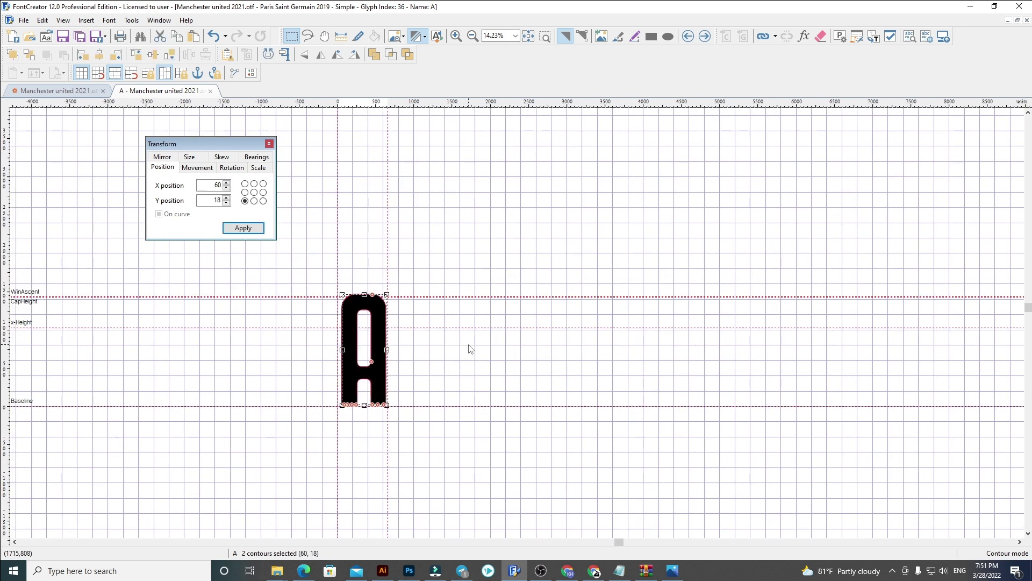
key(Delete)
Switch to Illustrator and copy the red letters A to P of the alphabet row.
click(384, 570)
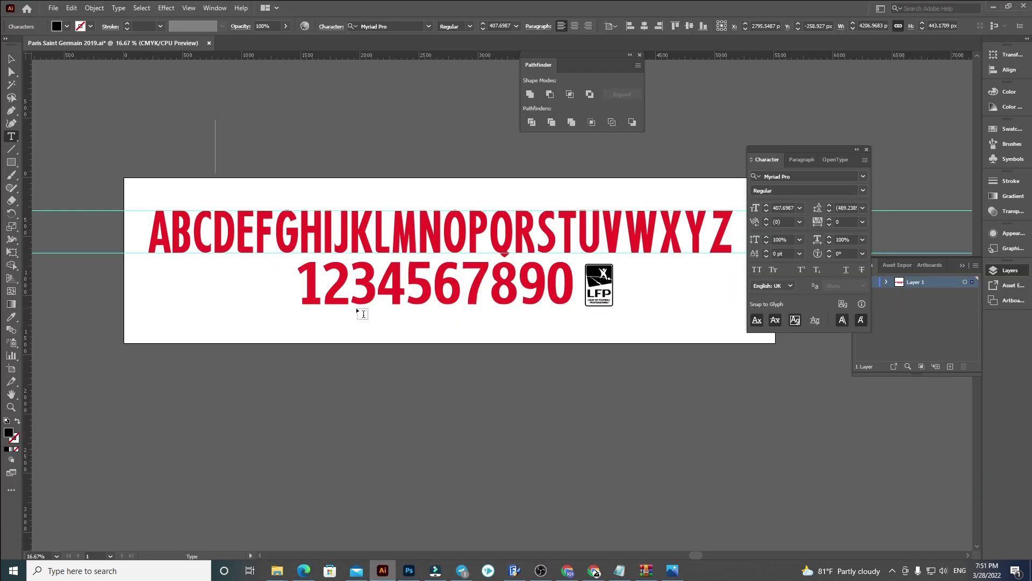
click(12, 58)
key(ctrl+v)
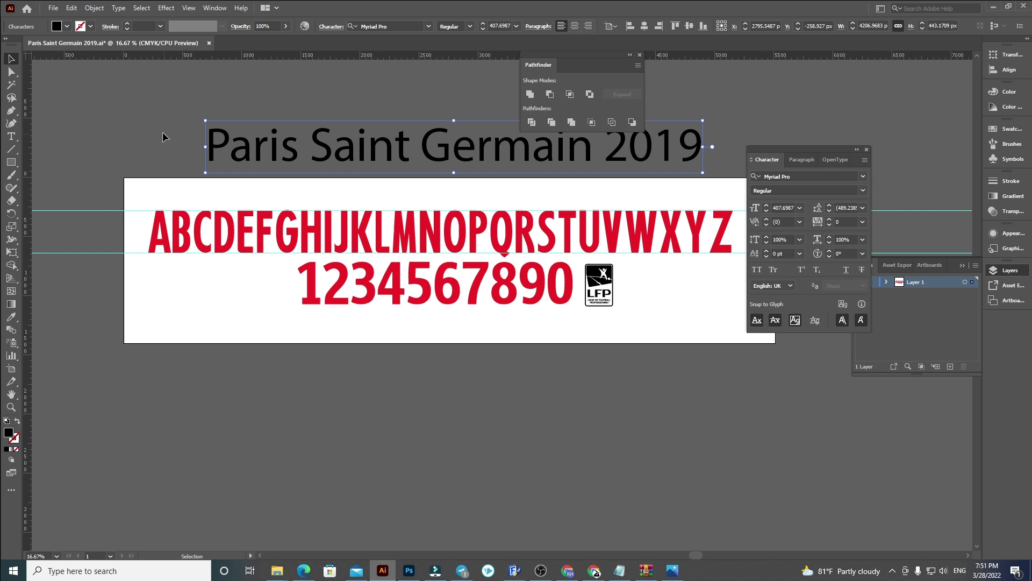
click(150, 155)
drag(104, 224, 478, 243)
key(a)
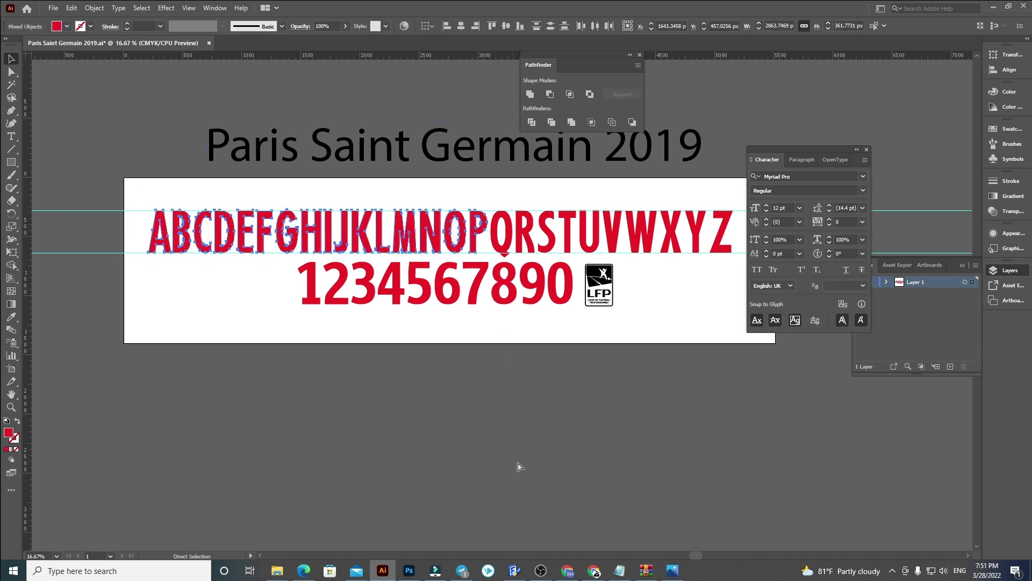
Switch to FontCreator, paste the letters into glyph A and set their position to X 60, Y 0.
click(515, 570)
key(ctrl+v)
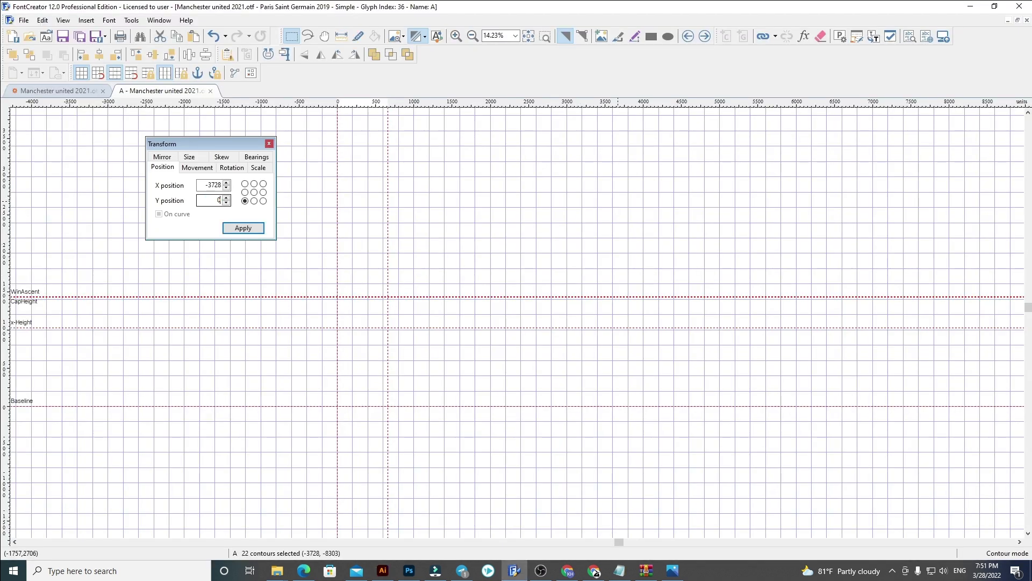
text(0)
key(Return)
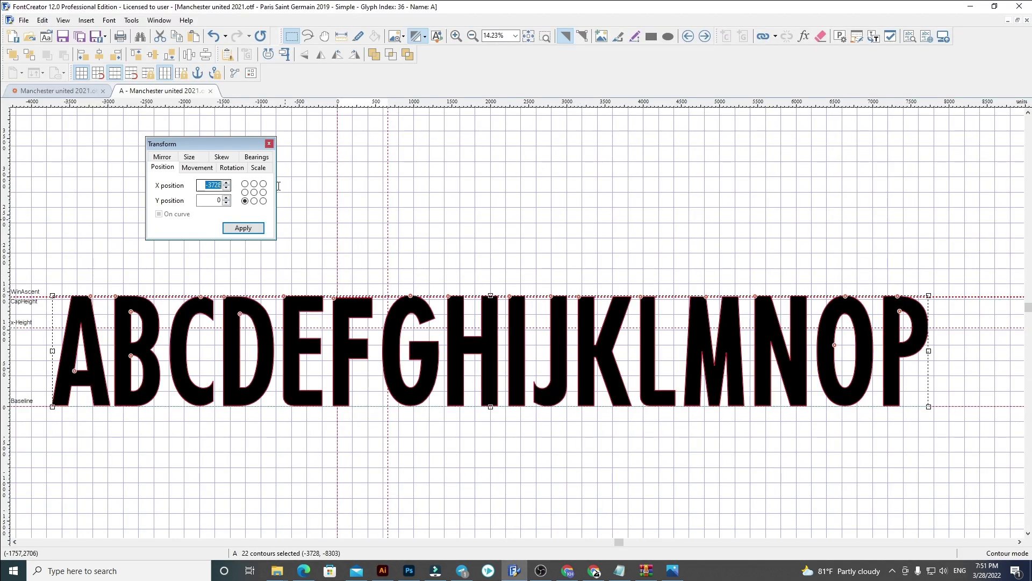
key(Return)
click(436, 242)
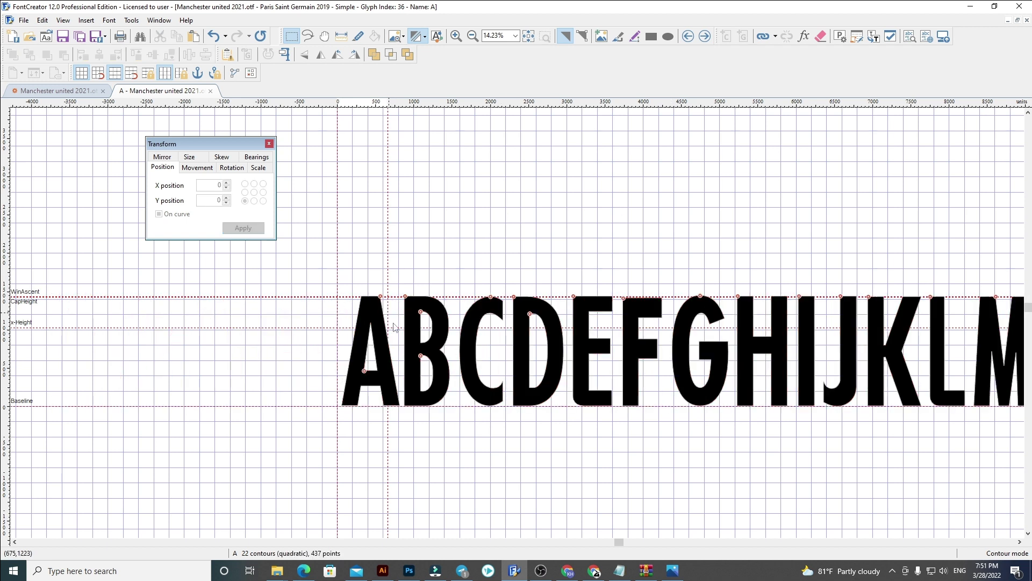
Widen glyph A's advance width to about 850 units and shift all its letters down to Y position -6.
scroll(396, 352, up, 1)
drag(384, 257, 404, 257)
key(ctrl+a)
scroll(371, 299, up, 8)
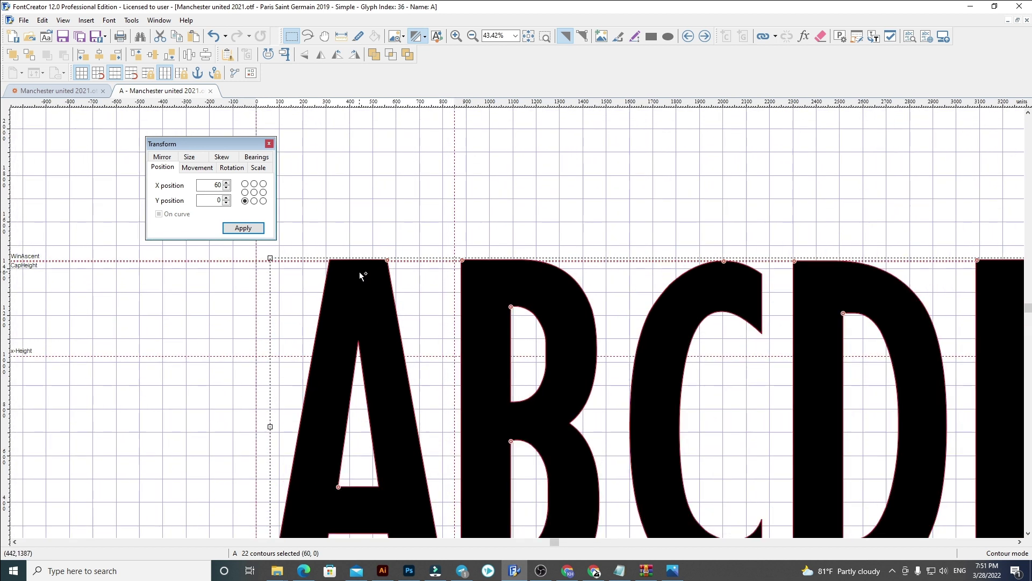
drag(371, 258, 373, 259)
Cut the letters B to P out of glyph A.
scroll(295, 265, down, 10)
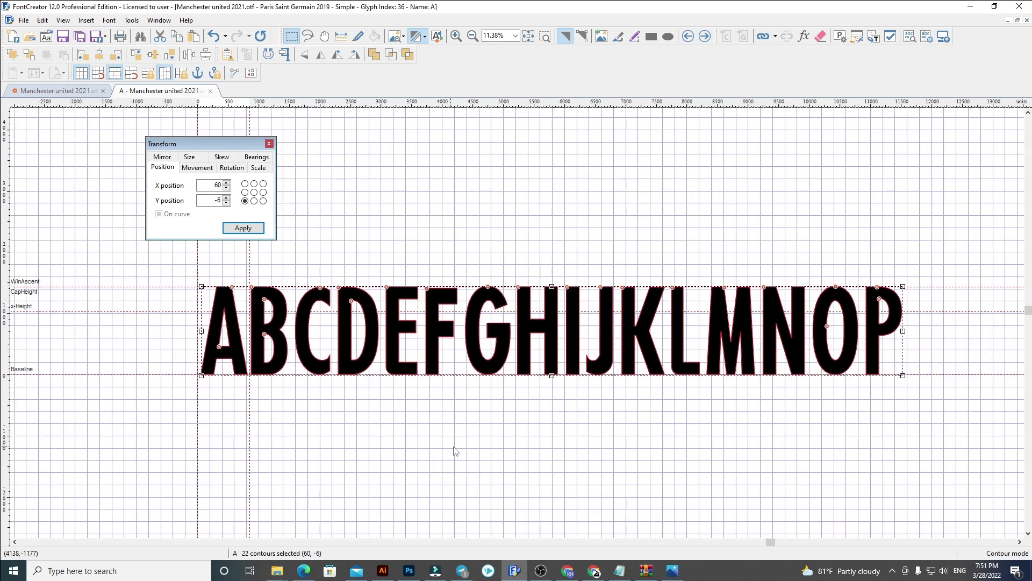
drag(976, 465, 235, 266)
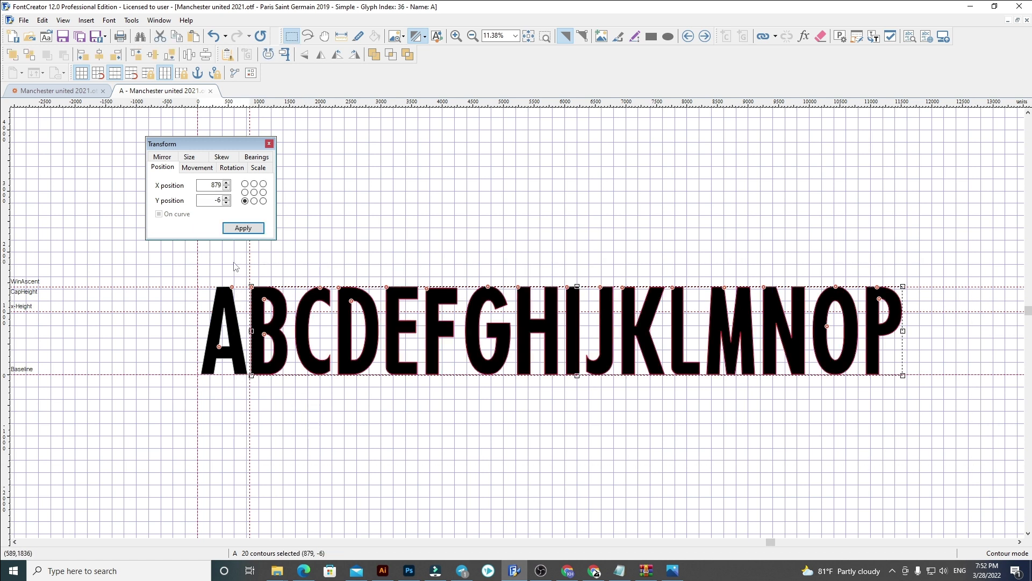
key(Delete)
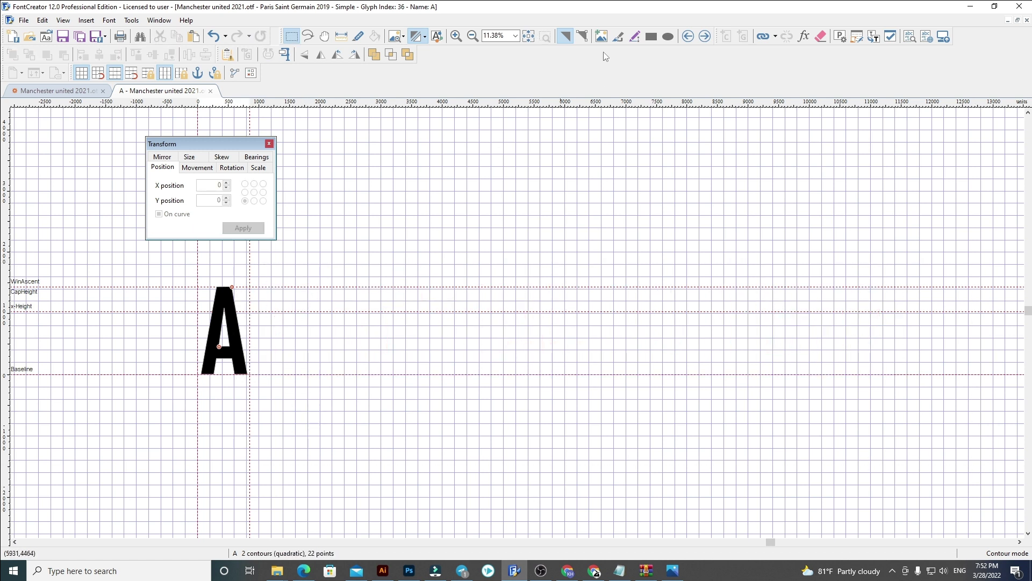
Replace glyph B's old outline with the cut letters at X position 60, and cut the letters C to P back out.
click(706, 37)
key(ctrl+a)
key(Delete)
key(ctrl+v)
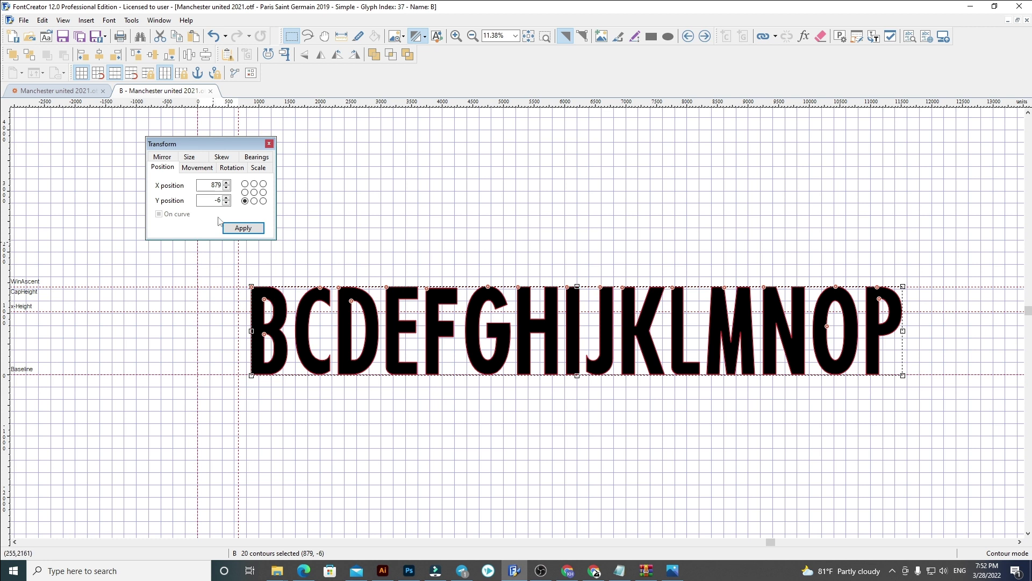
key(Return)
drag(1002, 464, 239, 271)
key(Delete)
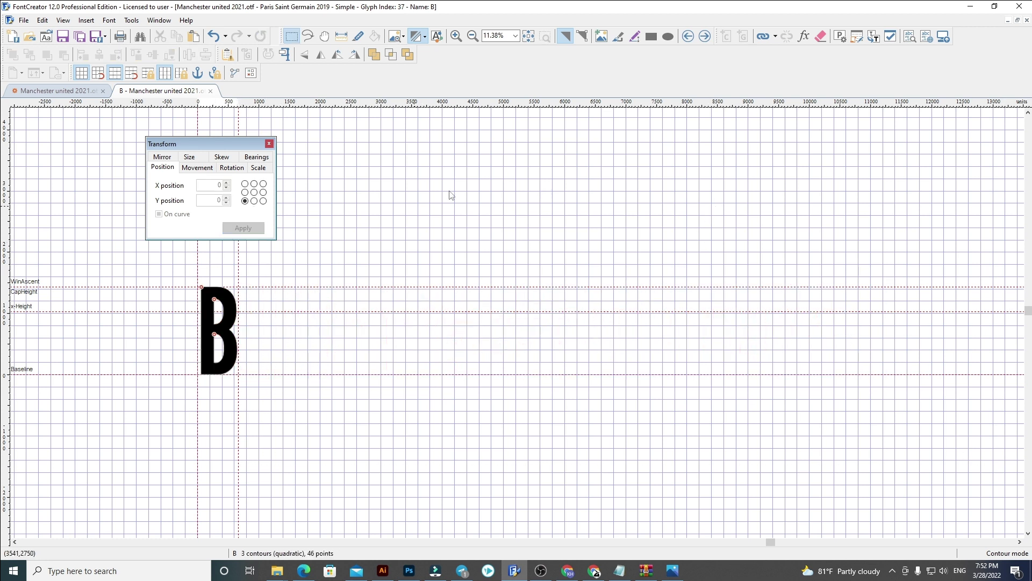
Replace glyph C's old outline with the cut letters C to P and set their X position to 60.
click(704, 36)
key(ctrl+a)
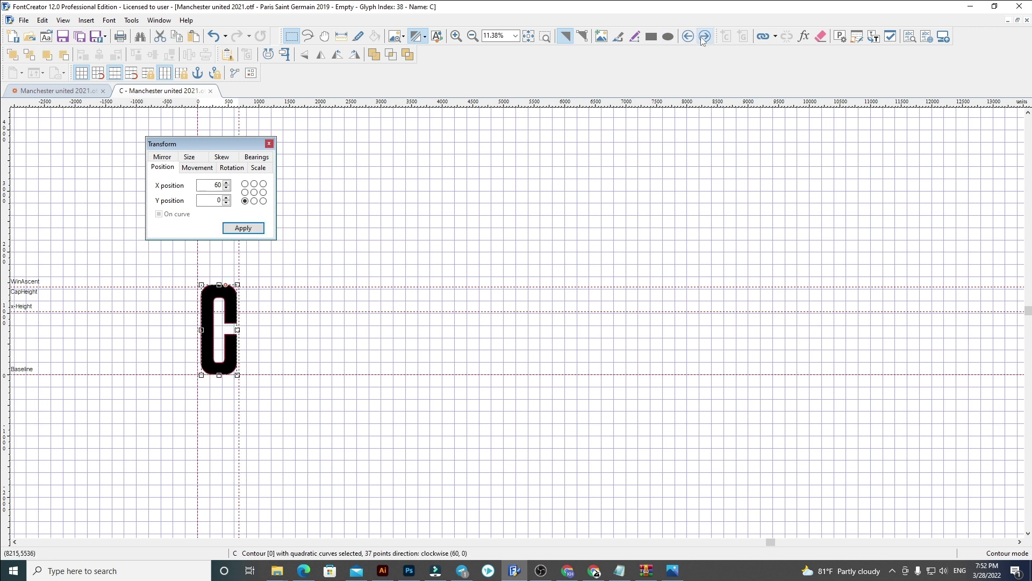
key(Delete)
key(ctrl+v)
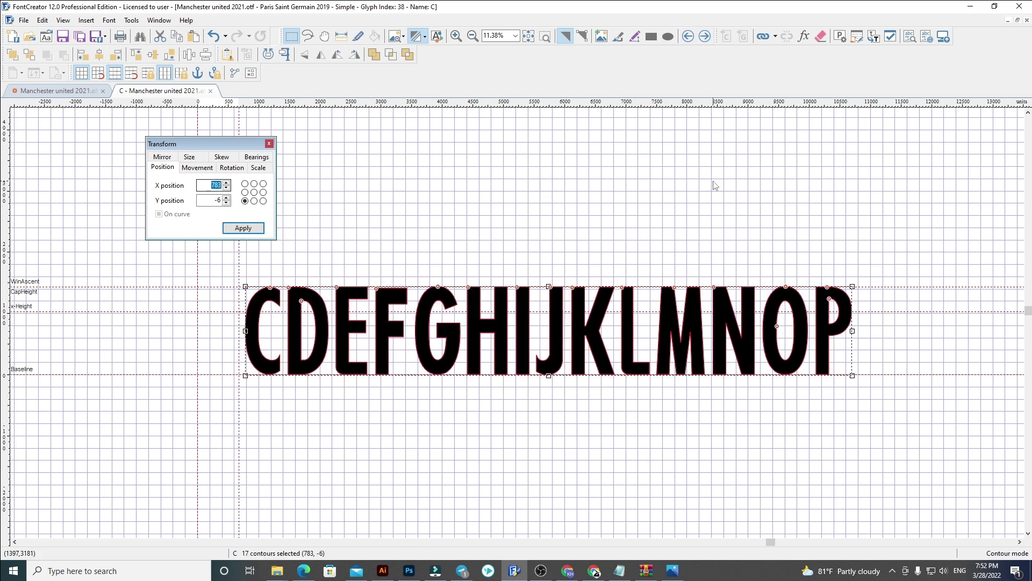
click(221, 185)
text(60)
key(Return)
Cut the letters D to P out of glyph C.
click(715, 186)
drag(921, 444, 230, 280)
key(Delete)
Replace glyph D's old outline with the cut letters D to P and set their X position to 60.
click(704, 36)
key(ctrl+a)
key(Delete)
key(ctrl+v)
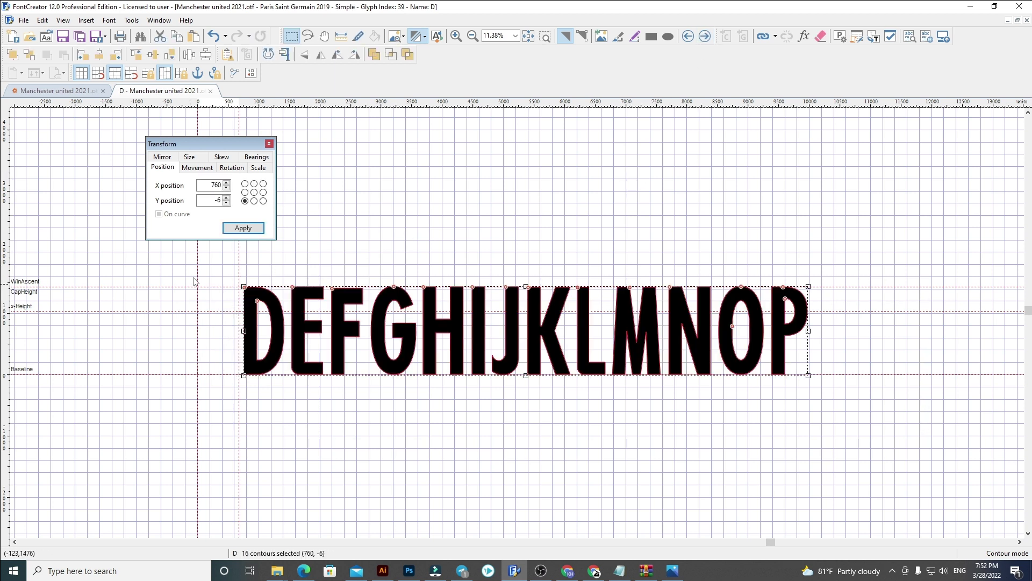
click(220, 185)
text(60)
key(Return)
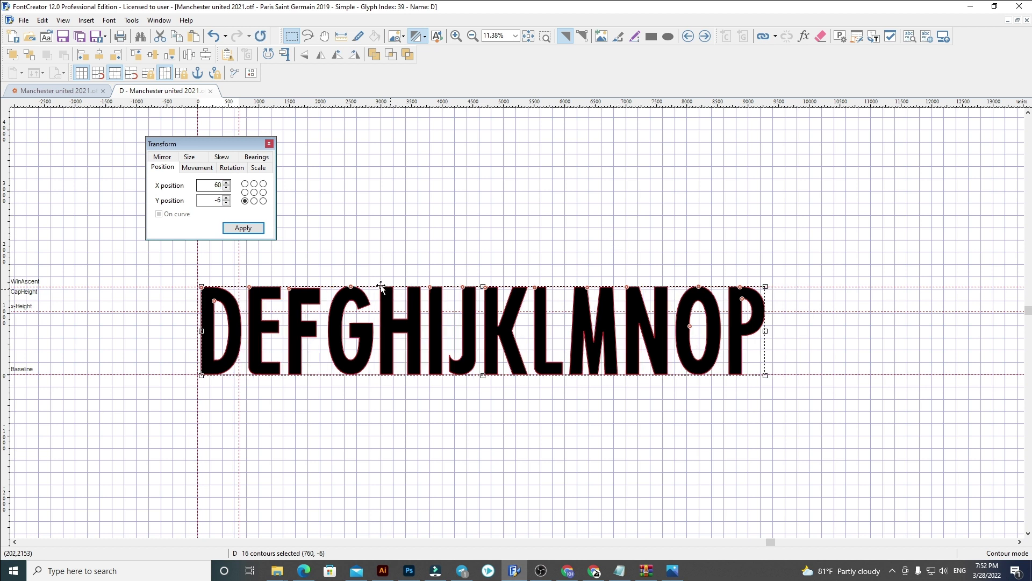
Widen glyph D's advance width to about 730 units and cut the letters E to P out of it.
click(407, 248)
scroll(241, 279, up, 2)
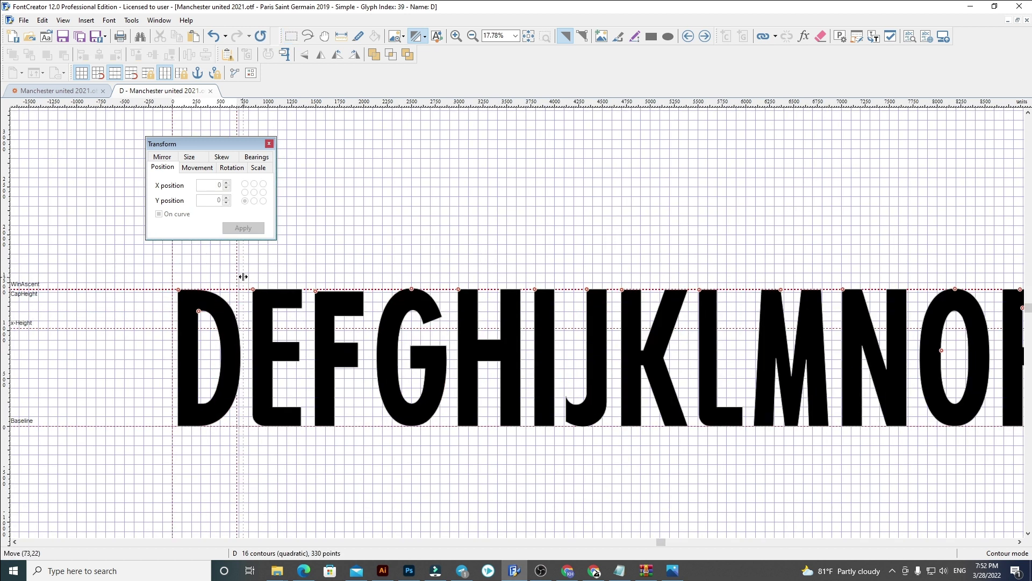
scroll(243, 276, down, 2)
drag(221, 276, 793, 466)
key(Delete)
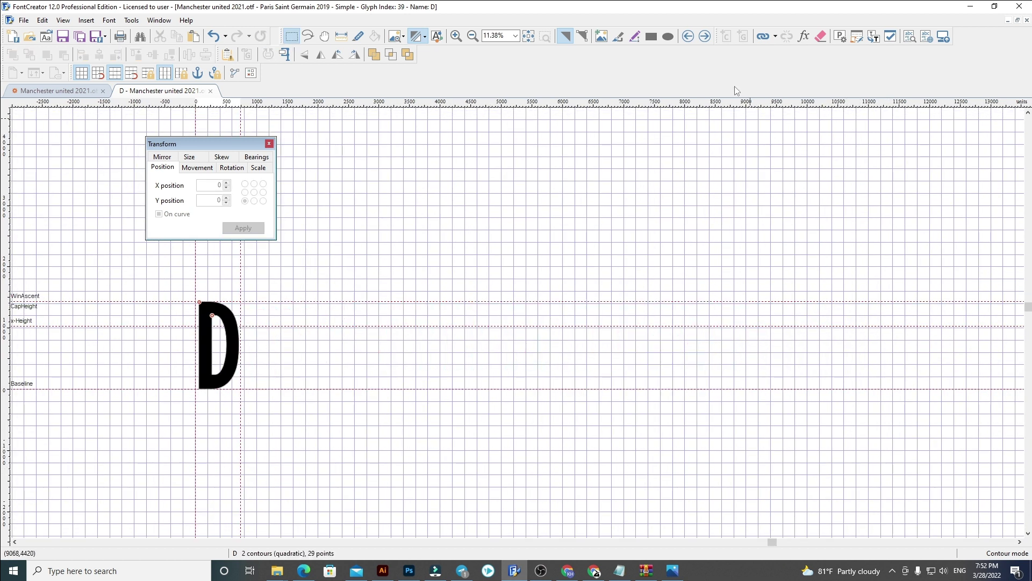
Replace glyph E's old outline with the cut letters E to P and set their X position to 60.
click(704, 36)
key(ctrl+a)
key(Delete)
key(ctrl+v)
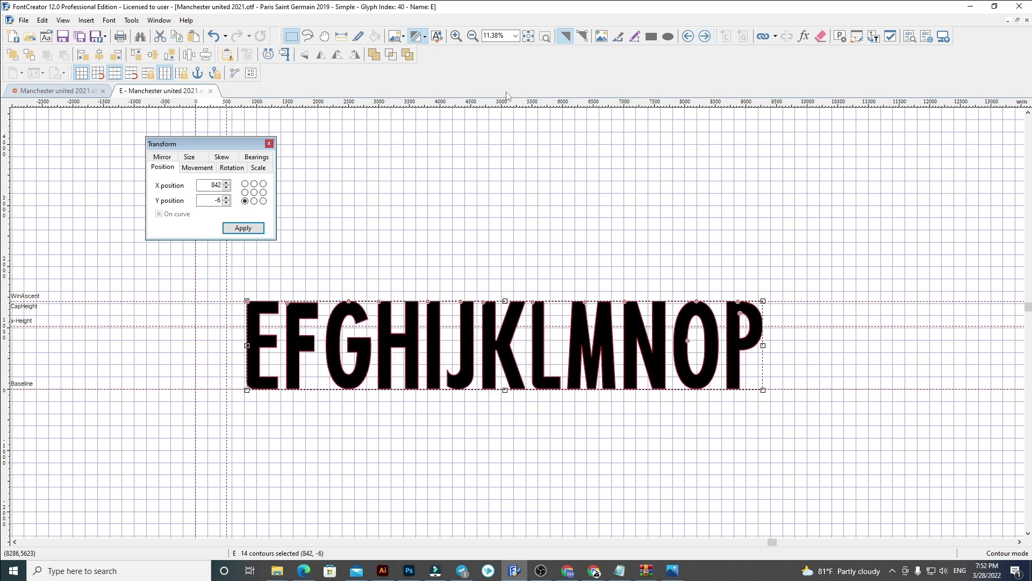
text(60)
key(Return)
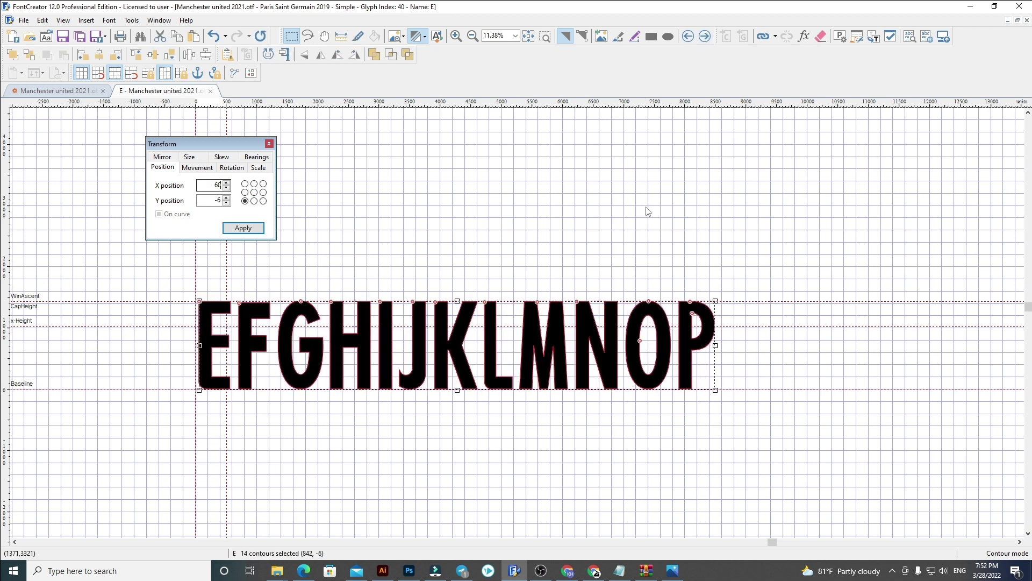
Widen glyph E's advance width to about 600 units and cut the letters F to P out of it.
click(647, 209)
scroll(167, 329, up, 1)
drag(241, 286, 872, 449)
key(ctrl+x)
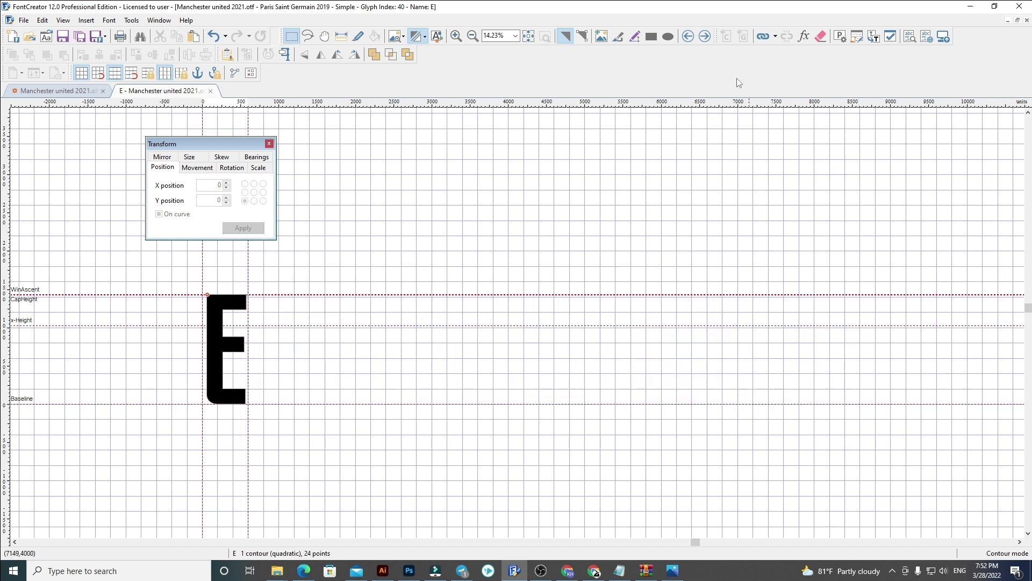
Replace glyph F's old outline with the cut letters F to P and set their X position to 60.
click(705, 36)
key(ctrl+a)
key(Delete)
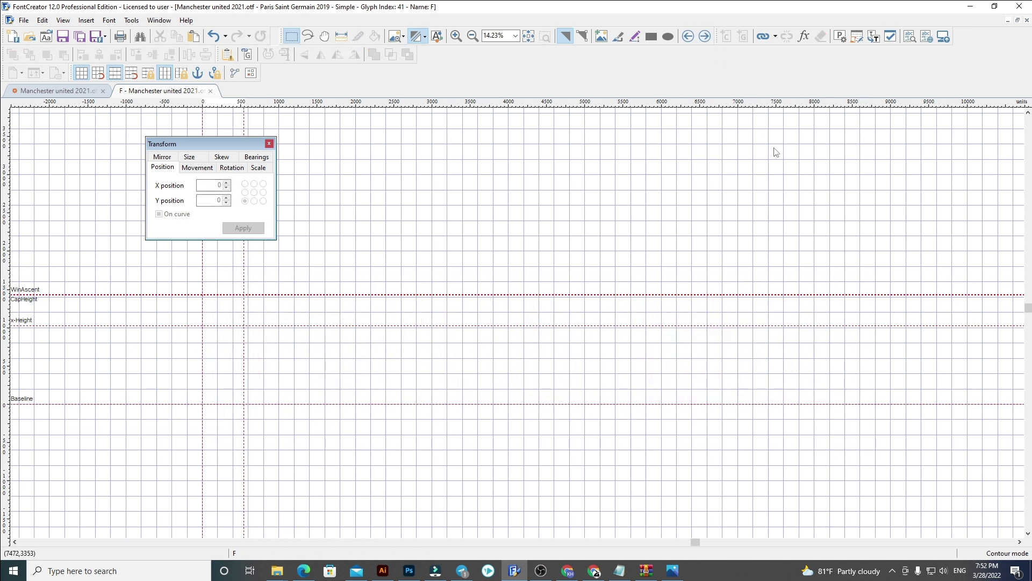
key(ctrl+v)
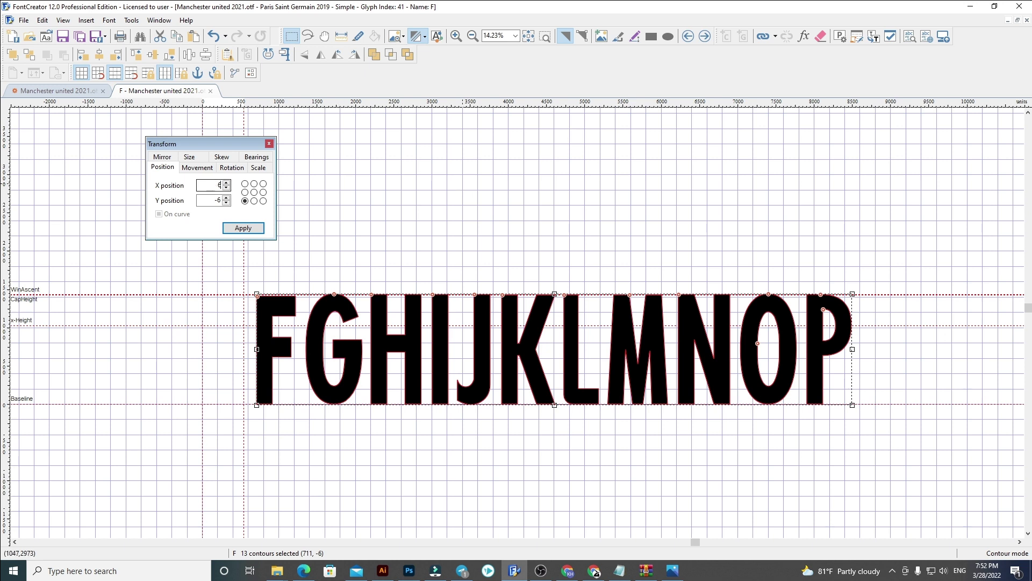
key(Return)
Widen glyph F's advance width to about 610 units and cut the letters G to P out of it.
click(334, 227)
drag(243, 273, 248, 273)
drag(254, 274, 890, 467)
key(ctrl+x)
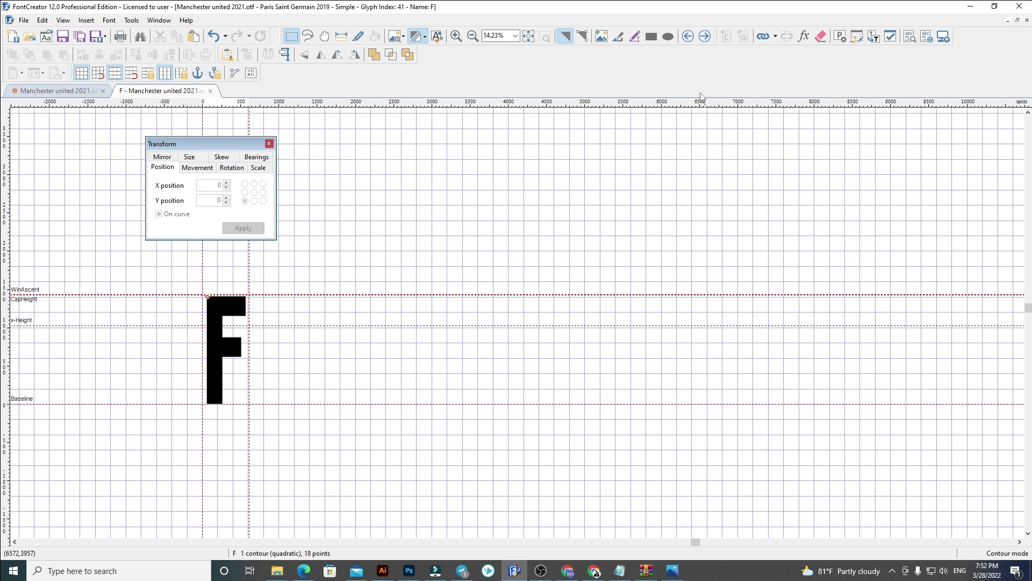
Replace glyph G's old outline with the cut letters G to P and set their X position to 60.
click(712, 35)
key(ctrl+a)
key(Delete)
key(ctrl+v)
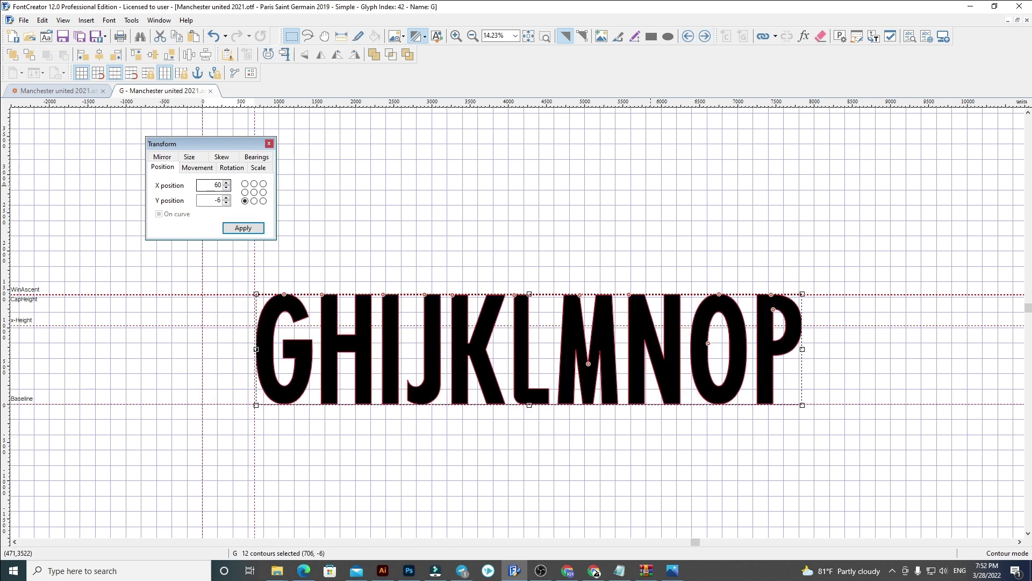
key(Return)
Widen glyph G's advance width to about 800 units and cut the letters H to P out of it.
click(316, 275)
drag(252, 287, 870, 477)
key(ctrl+x)
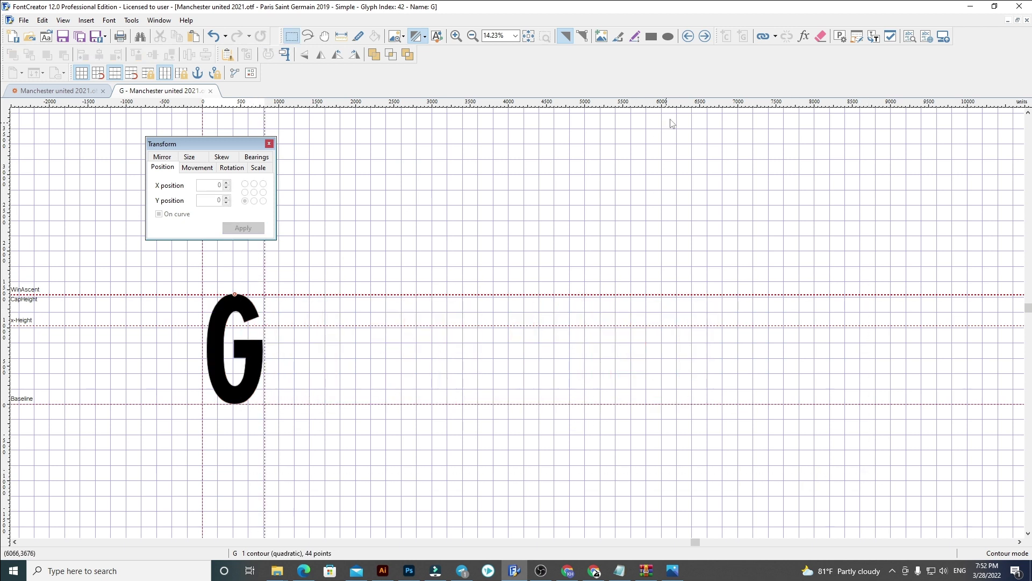
Replace glyph H's old outline with the cut letters H to P and set their X position to 60.
click(703, 37)
key(ctrl+a)
key(Delete)
key(Delete)
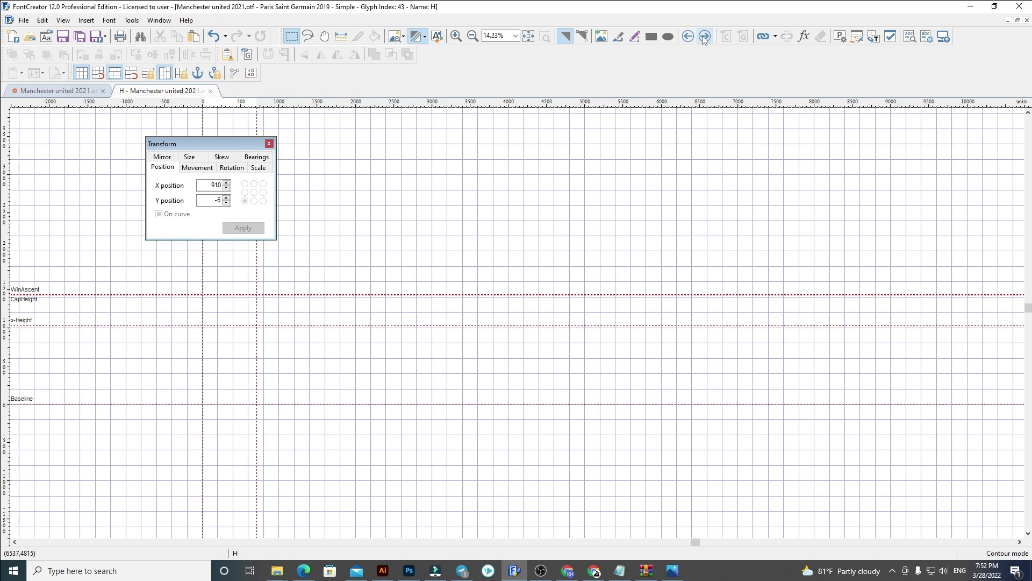
key(ctrl+v)
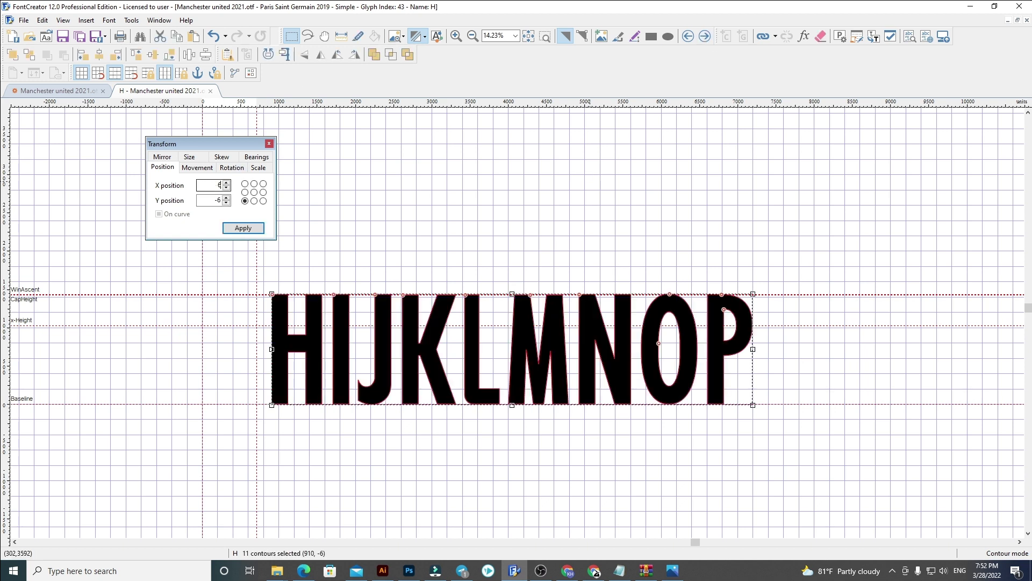
text(0)
key(Return)
click(537, 195)
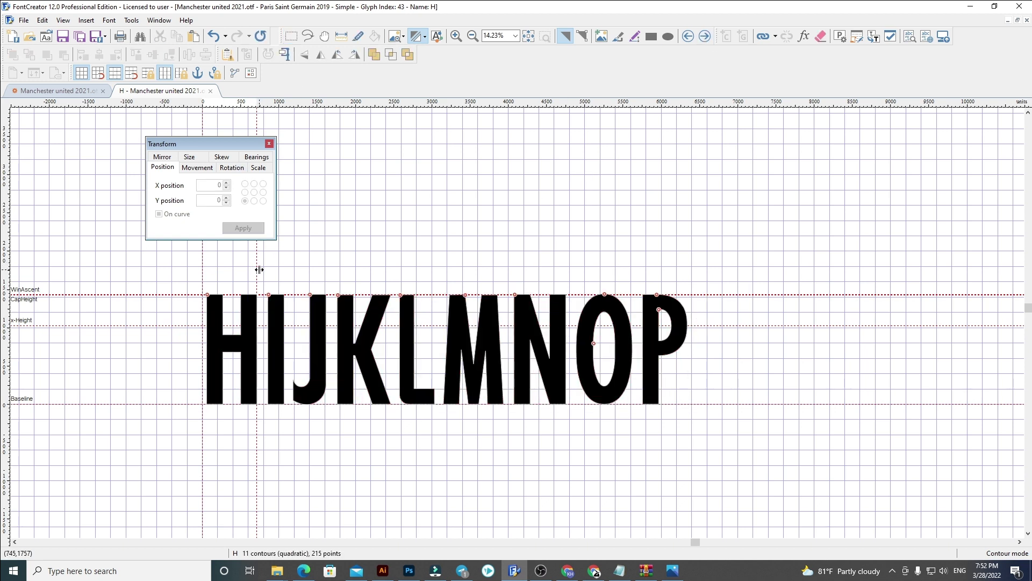
Cut the letters I to P out of glyph H, replace glyph I's old outline with them and set their X position to 60.
drag(261, 269, 830, 482)
key(ctrl+x)
click(705, 36)
key(ctrl+a)
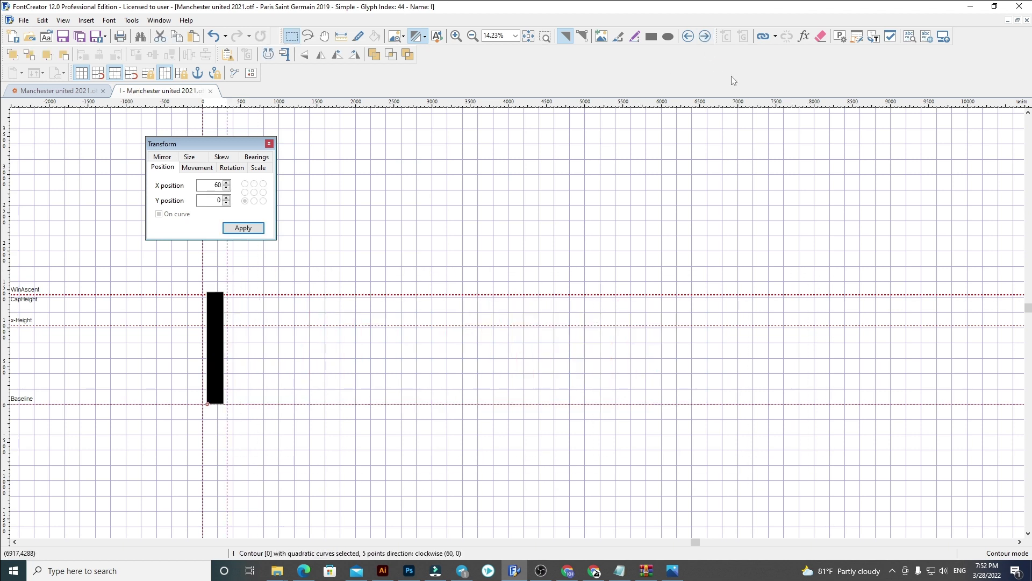
key(Delete)
key(ctrl+v)
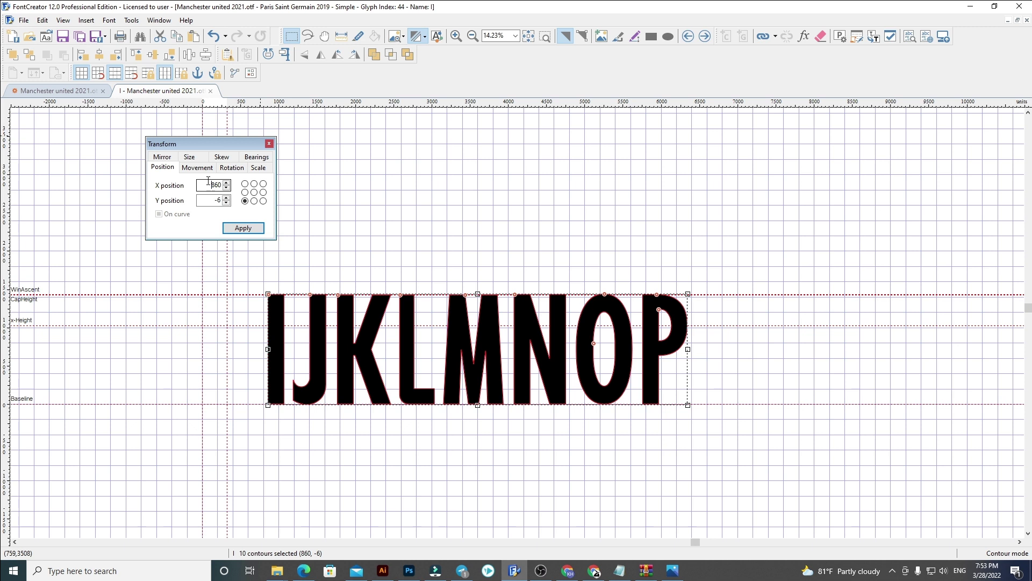
key(Return)
key(Escape)
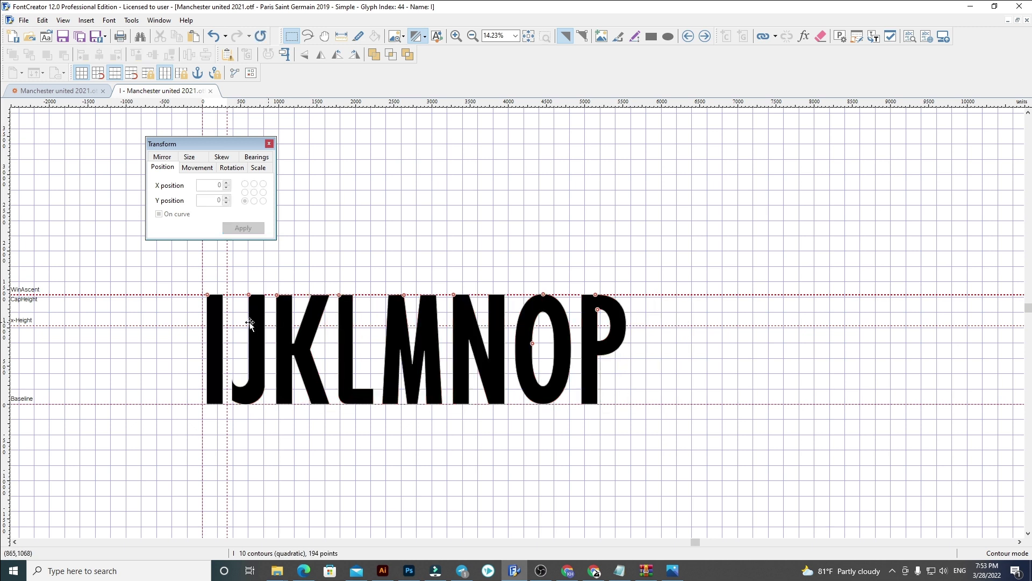
Cut the letters J to P out of glyph I, replace glyph J's old outline with them and set their X position to 60.
drag(221, 272, 721, 411)
key(Delete)
click(705, 36)
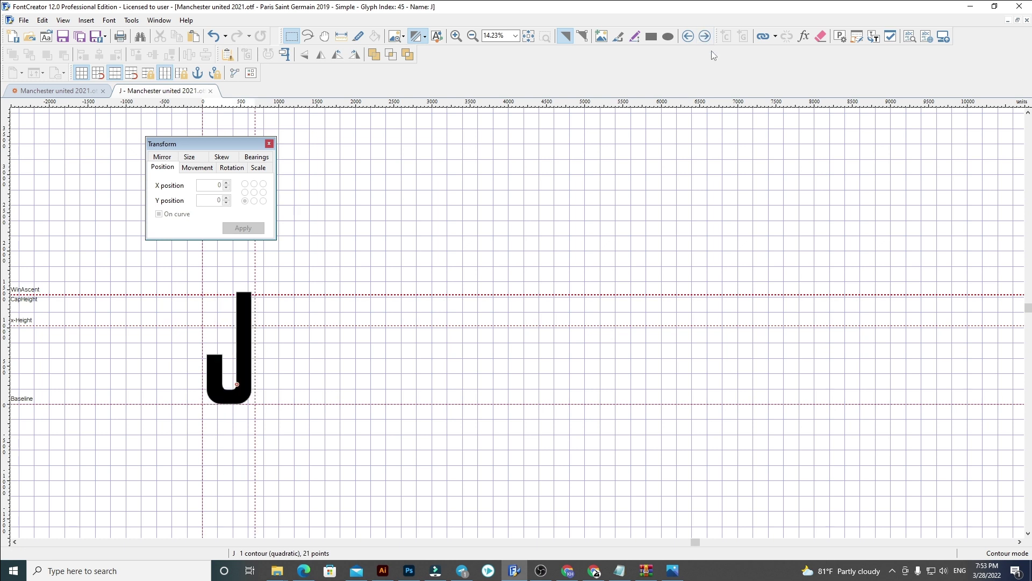
key(ctrl+a)
key(Delete)
key(ctrl+v)
drag(209, 186, 515, 190)
text(60)
key(Return)
click(526, 187)
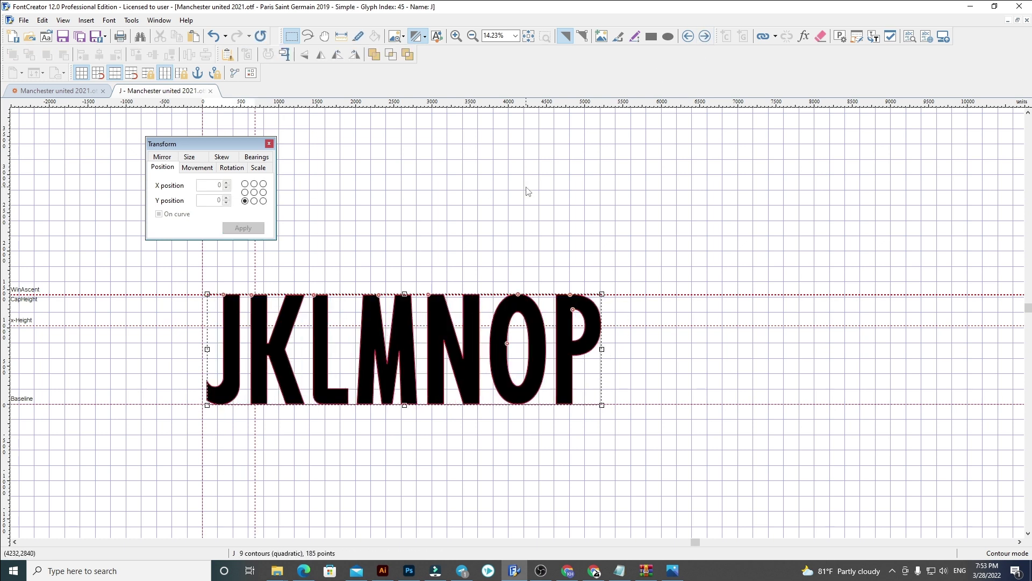
Narrow glyph J's advance width to about 520 units and cut the letters K to P out of it.
drag(255, 273, 672, 448)
key(Delete)
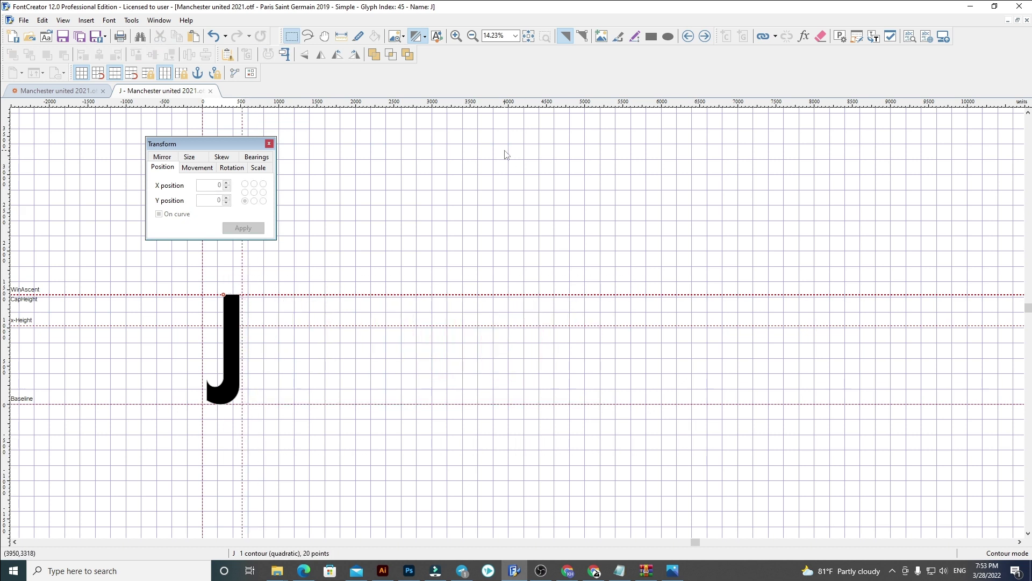
Replace glyph K's old outline with the cut letters K to P and set their X position to 60.
click(705, 36)
key(ctrl+a)
key(Delete)
key(ctrl+v)
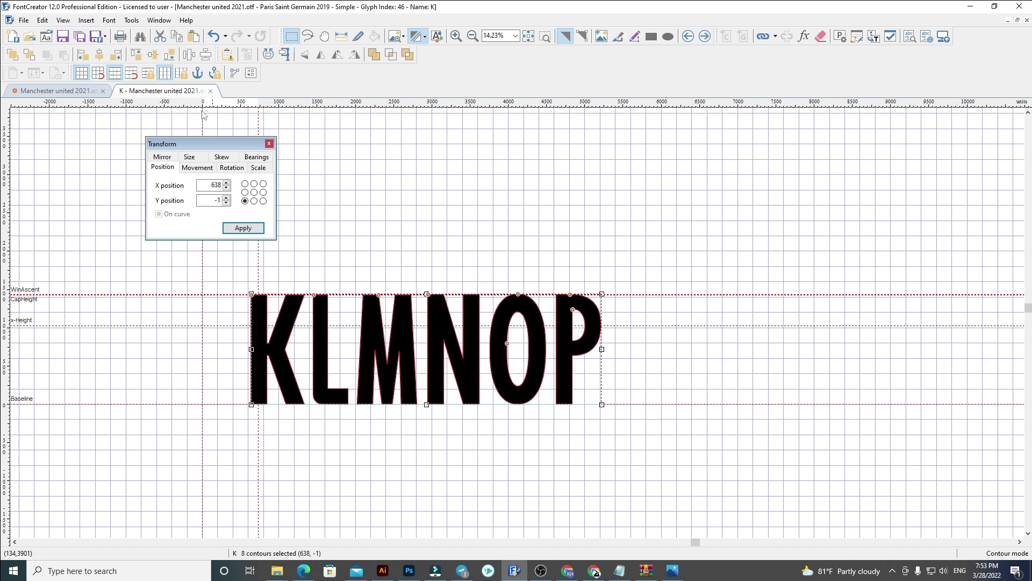
key(Return)
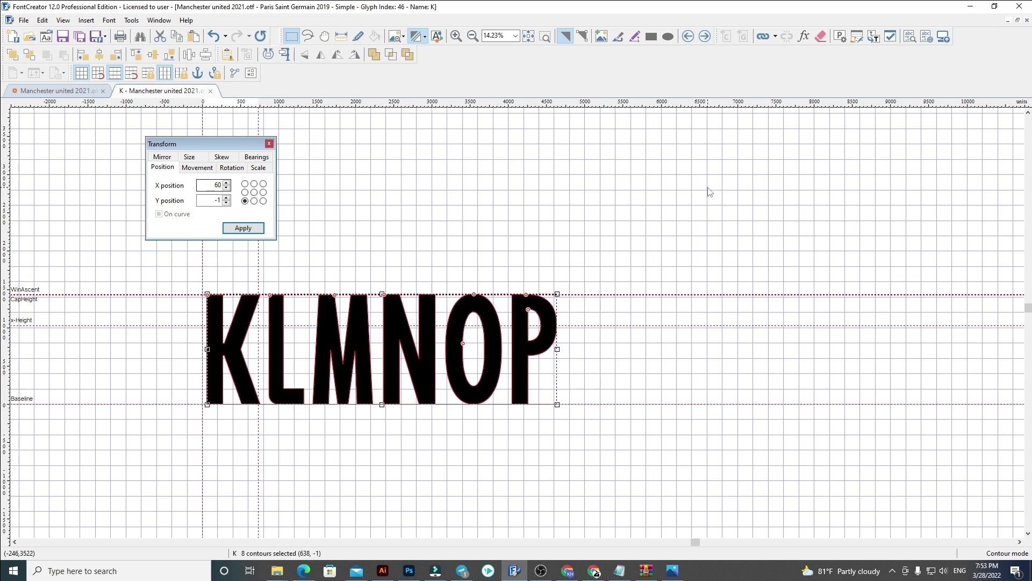
click(707, 188)
Widen glyph K's advance width to about 780 units and cut the letters L to P out of it.
drag(258, 276, 262, 276)
drag(265, 278, 737, 473)
key(Delete)
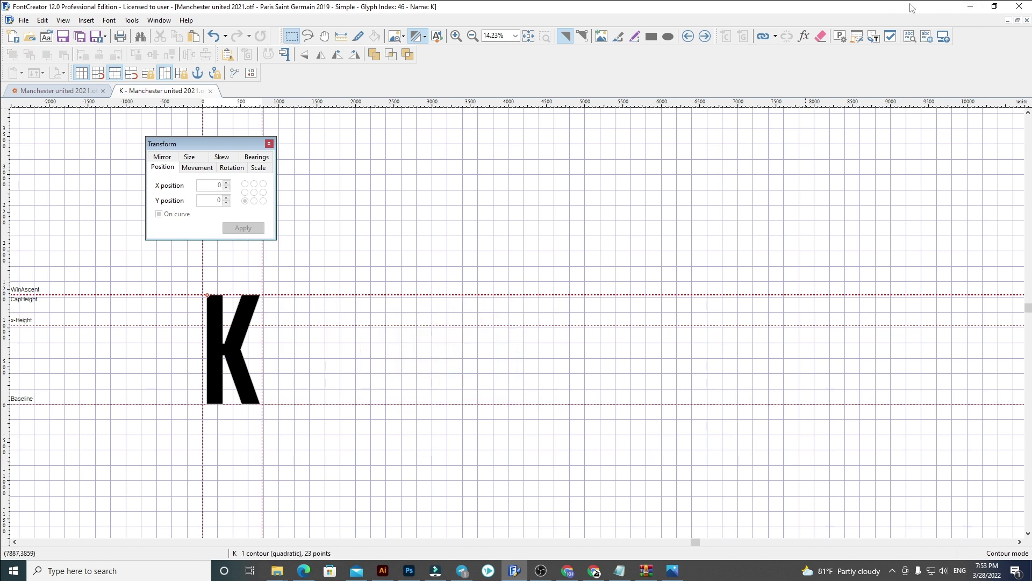
Replace glyph L's old outline with the cut letters L to P and set their X position to 60.
click(703, 40)
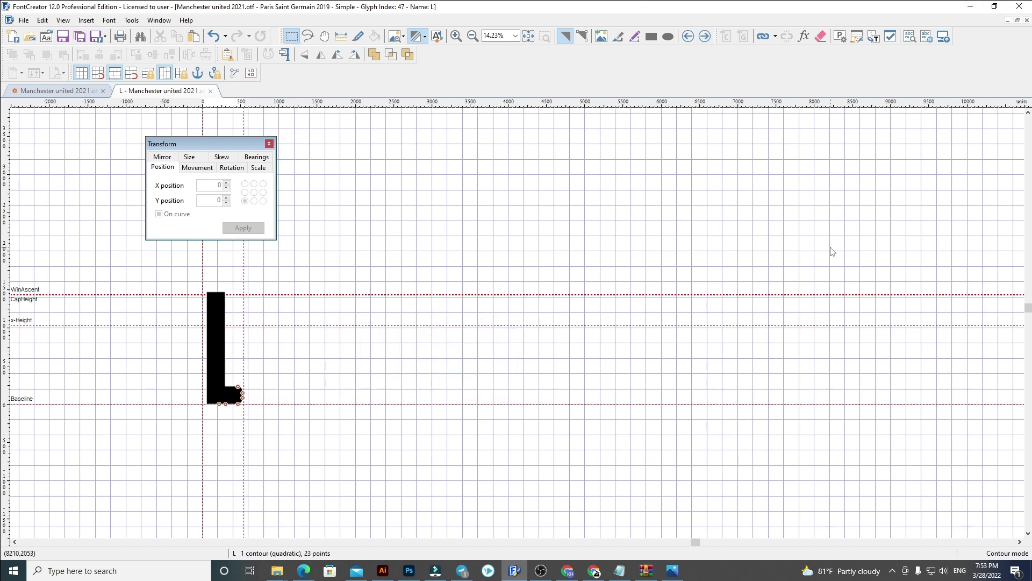
key(ctrl+a)
key(ctrl+v)
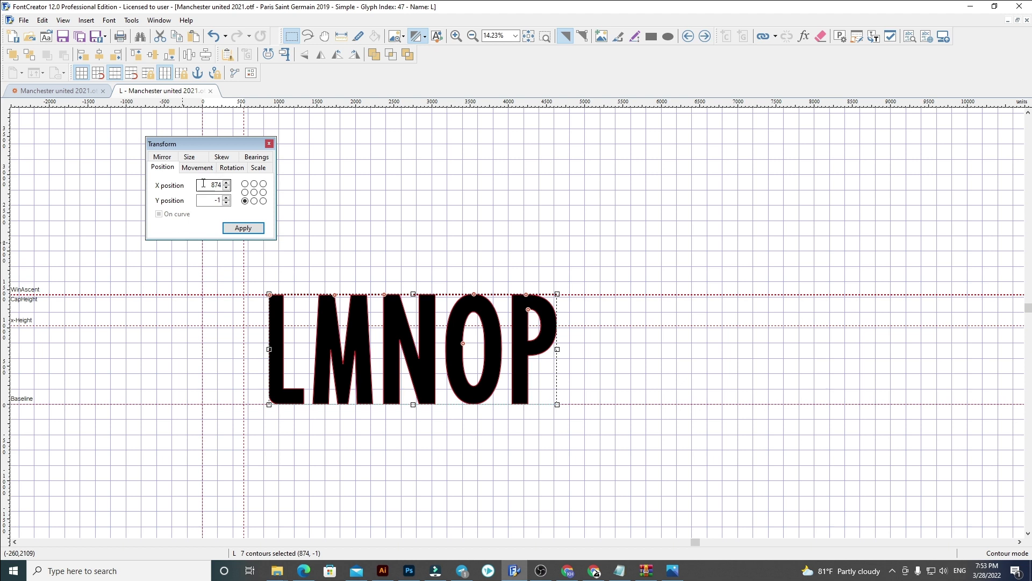
key(Return)
click(894, 187)
Cut the letters M to P out of glyph L.
drag(842, 390, 320, 263)
drag(680, 434, 244, 276)
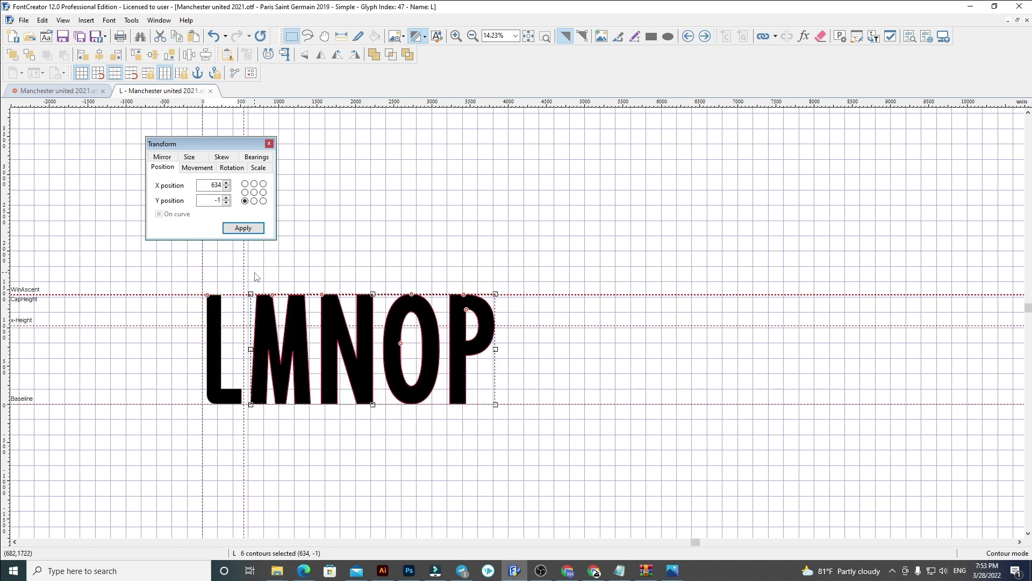
key(Delete)
Replace glyph M's old outline with the cut letters M to P and set their X position to 60.
click(704, 36)
key(ctrl+a)
key(Delete)
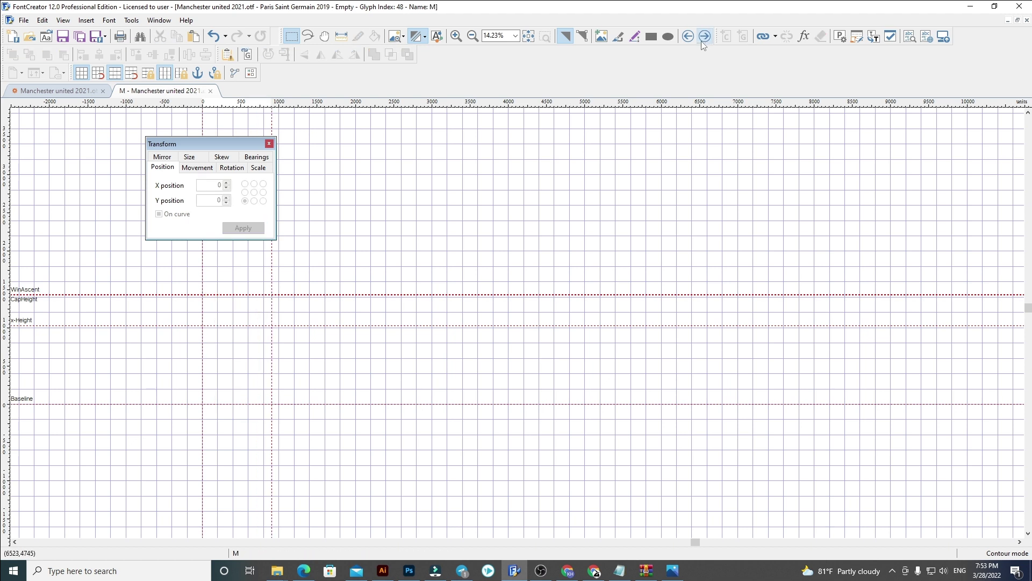
key(ctrl+v)
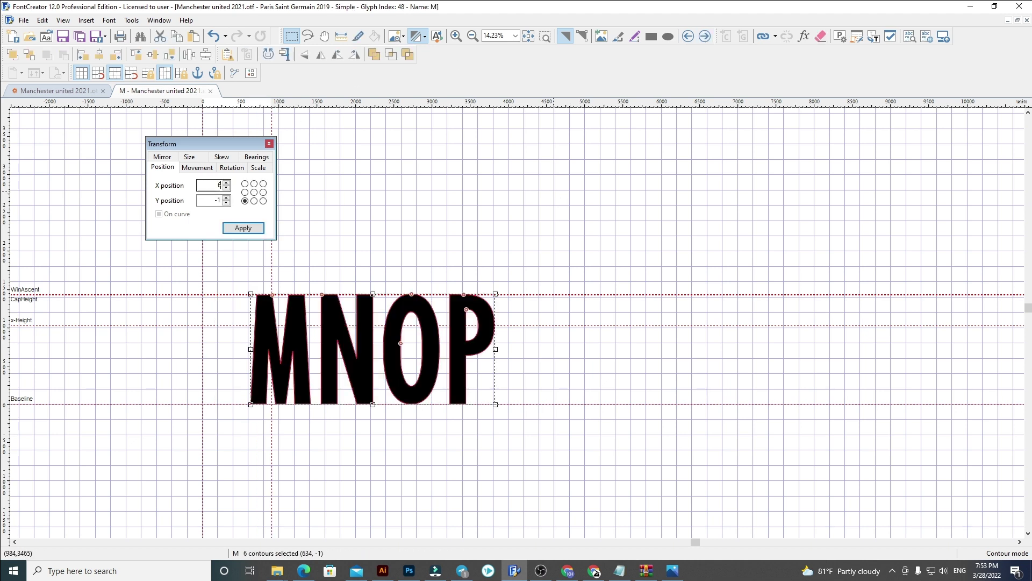
text(60)
key(Return)
click(261, 284)
Narrow glyph M's advance width slightly to about 900 units and cut the letters N to P out of it.
drag(273, 278, 271, 278)
drag(228, 274, 648, 453)
key(Delete)
Replace glyph N's old outline with the cut letters N to P and set their X position to 60.
click(704, 36)
key(ctrl+a)
key(Delete)
key(ctrl+v)
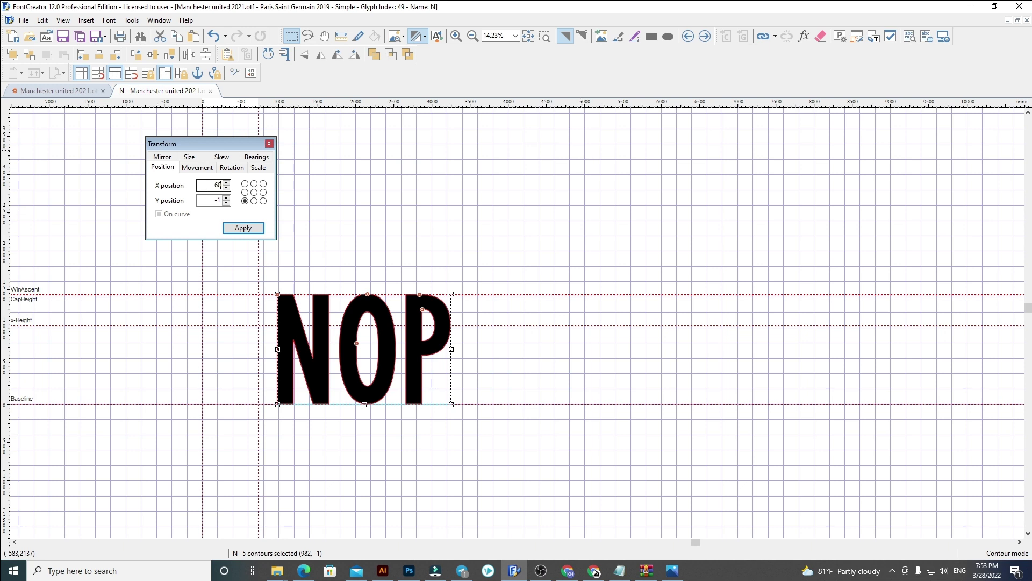
key(Return)
click(448, 228)
Widen glyph N's advance width to about 760 units and cut the letters O and P out of it.
scroll(263, 290, up, 1)
drag(258, 282, 260, 282)
drag(225, 273, 579, 488)
key(Delete)
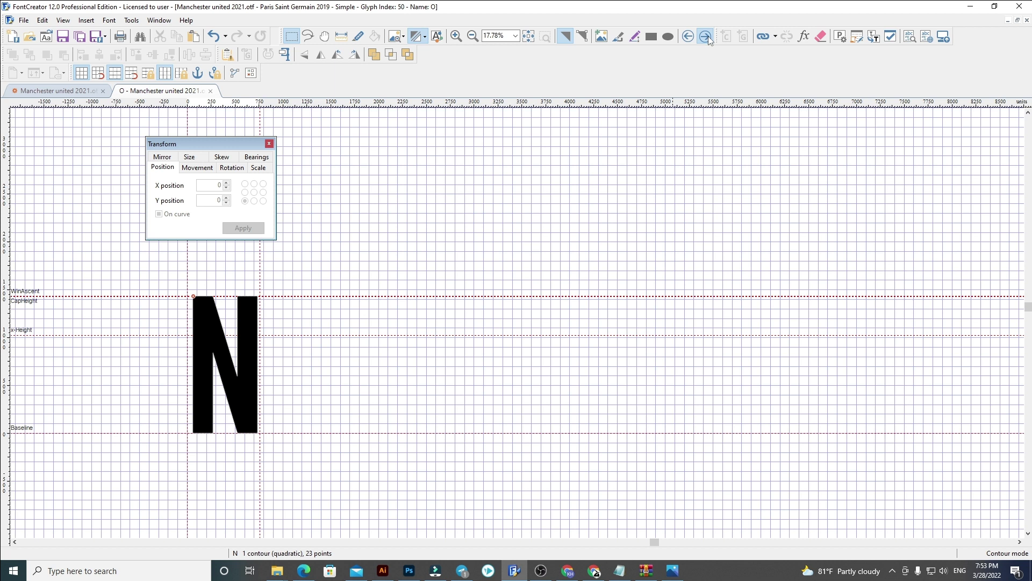
Replace glyph O's old outline with the cut letters O and P and set their X position to 60.
key(ctrl+a)
key(Delete)
key(ctrl+v)
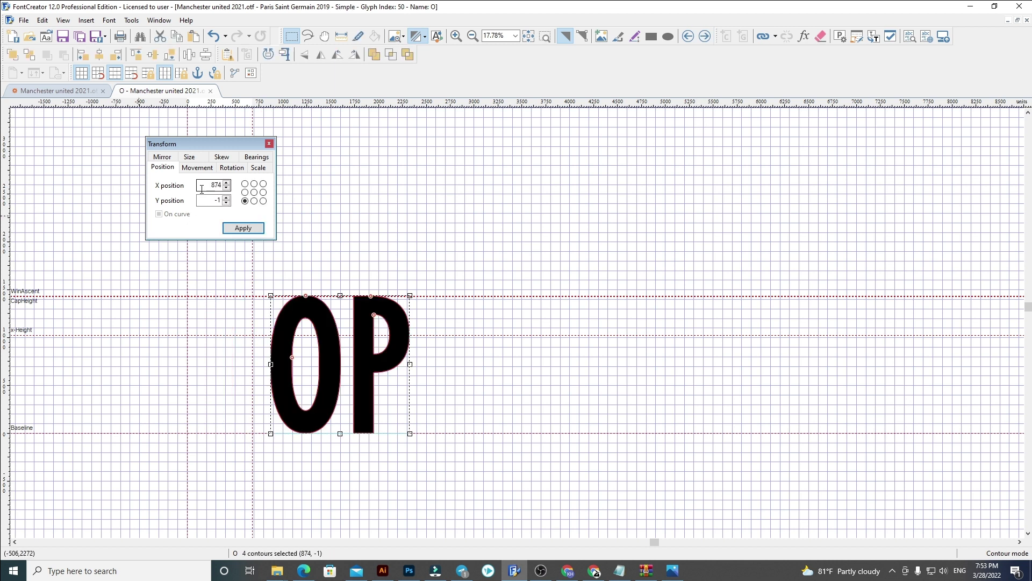
text(60)
key(Return)
click(448, 235)
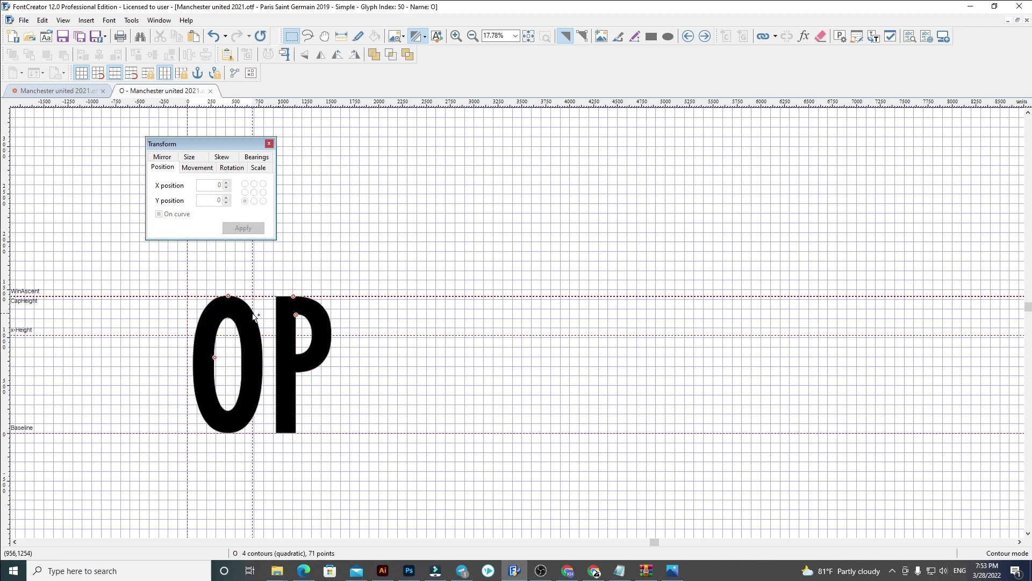
Widen glyph O's advance width to about 810 units and cut the letter P out of it.
scroll(254, 303, up, 2)
mouse_move(253, 282)
mouse_down()
mouse_move(272, 280)
mouse_move(531, 531)
mouse_up()
key(Delete)
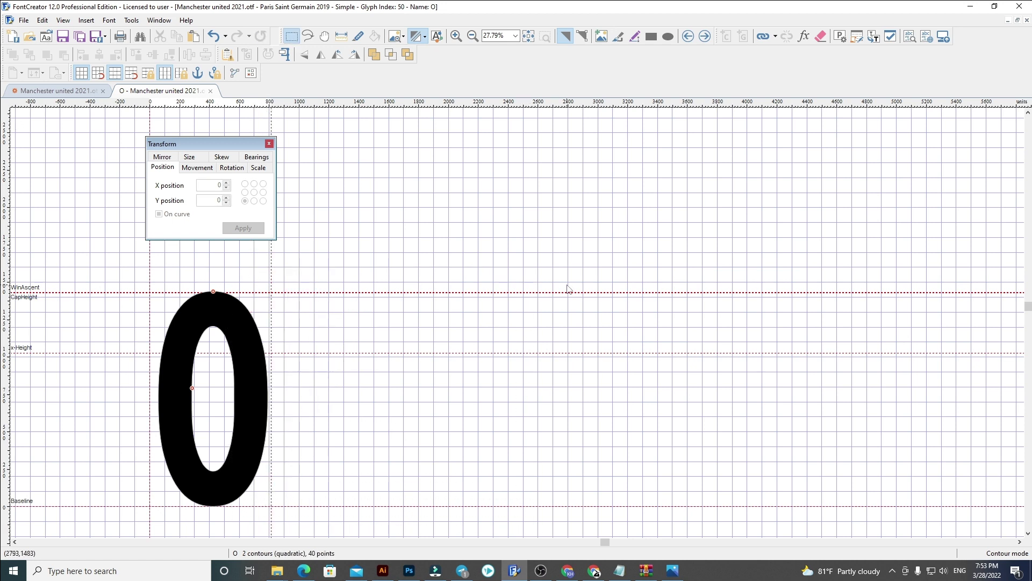
Replace glyph P's old outline with the cut letter P at X position 60 and narrow its advance width to about 670 units.
click(706, 36)
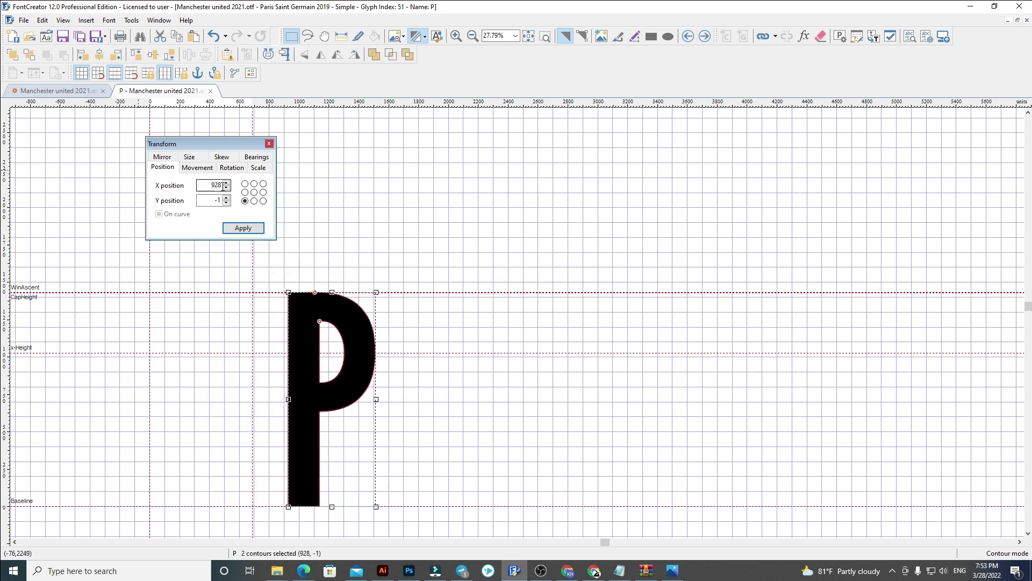
text(60)
key(Return)
click(340, 301)
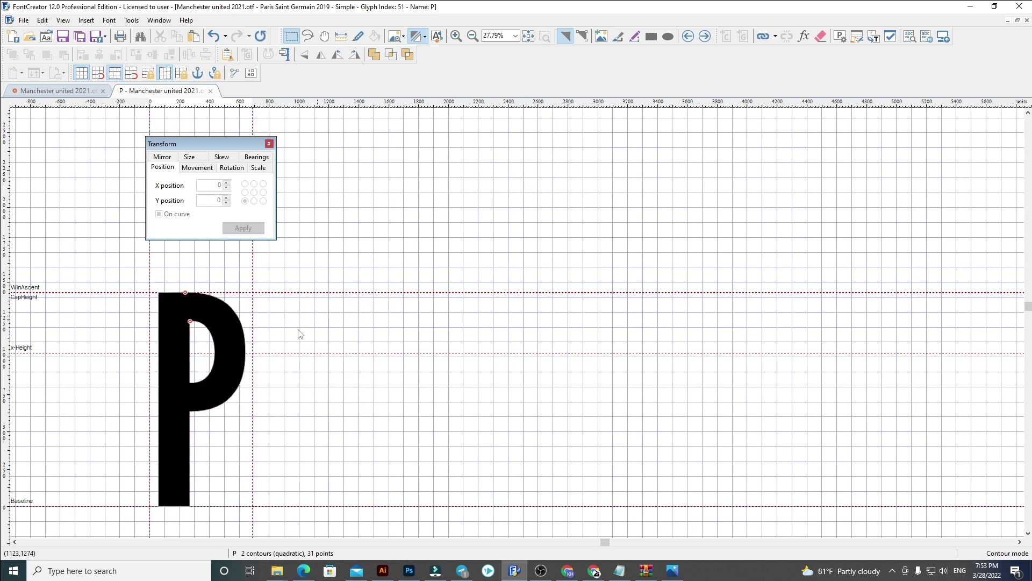
drag(253, 335, 249, 336)
scroll(329, 330, down, 1)
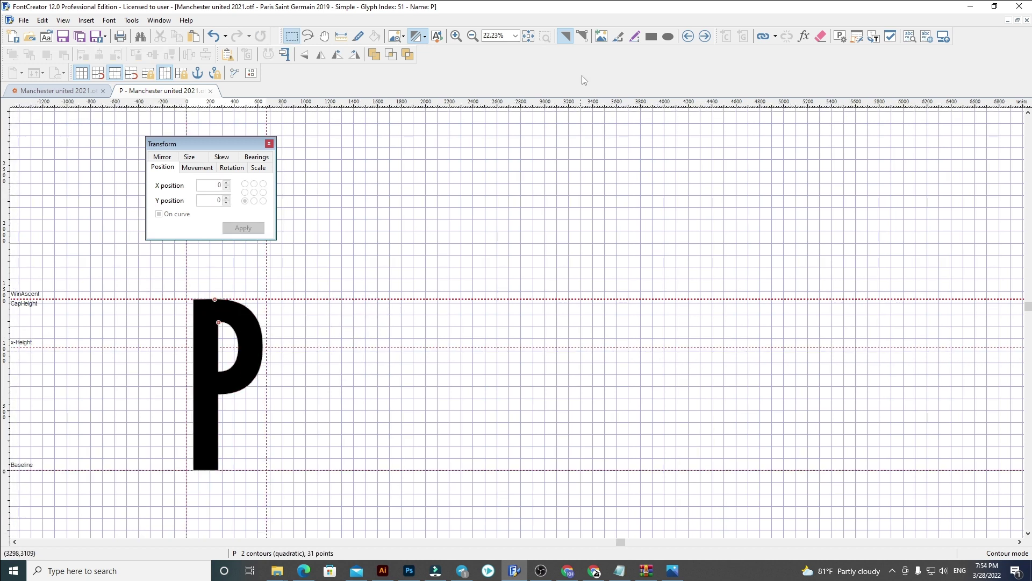
Replace glyph Q's old outline with the copied letter P and set its X position to 60.
click(705, 36)
key(ctrl+a)
key(ctrl+v)
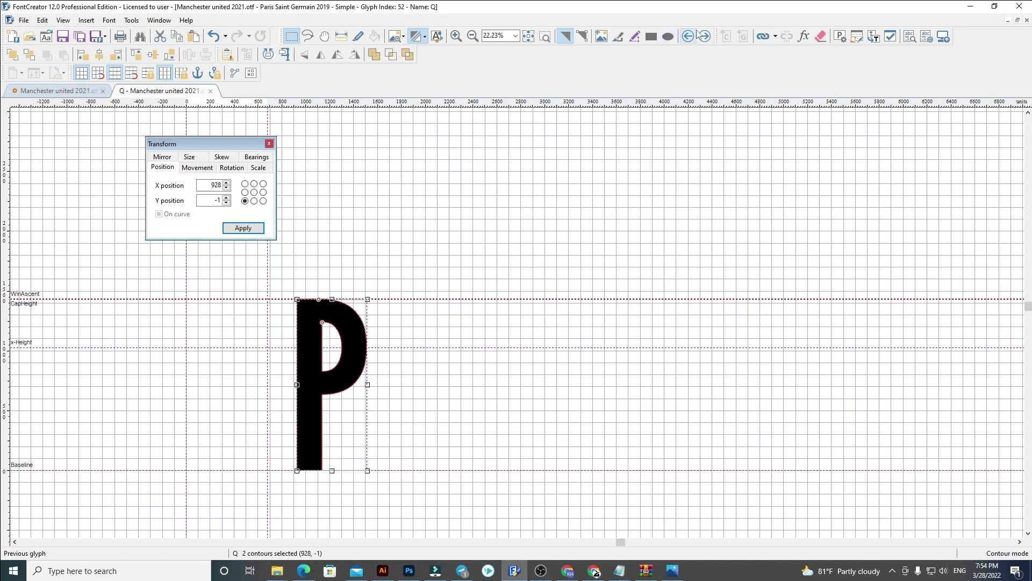
key(Return)
click(604, 223)
scroll(484, 246, down, 2)
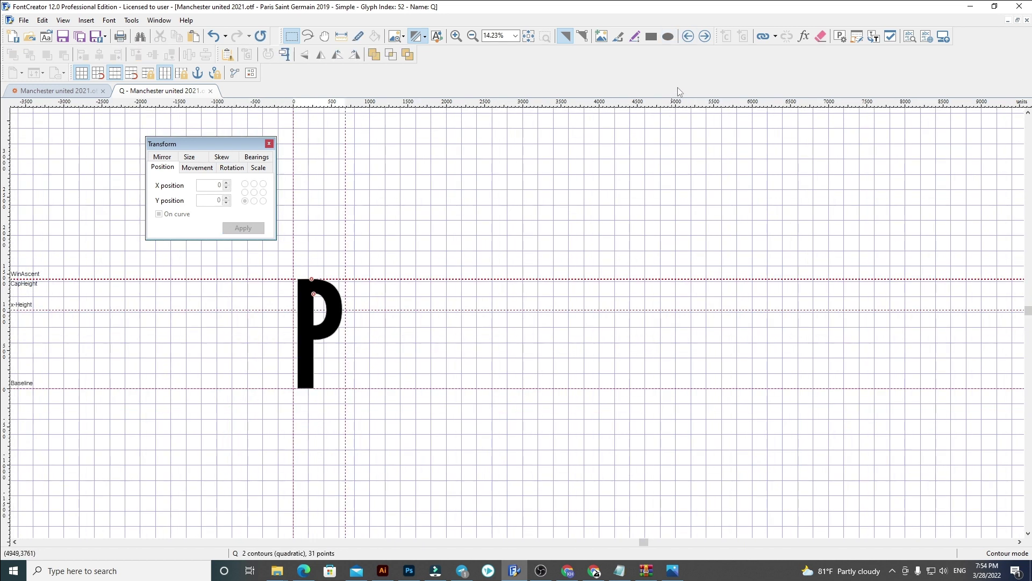
Delete the old outline from glyph R.
click(706, 37)
key(ctrl+a)
key(Delete)
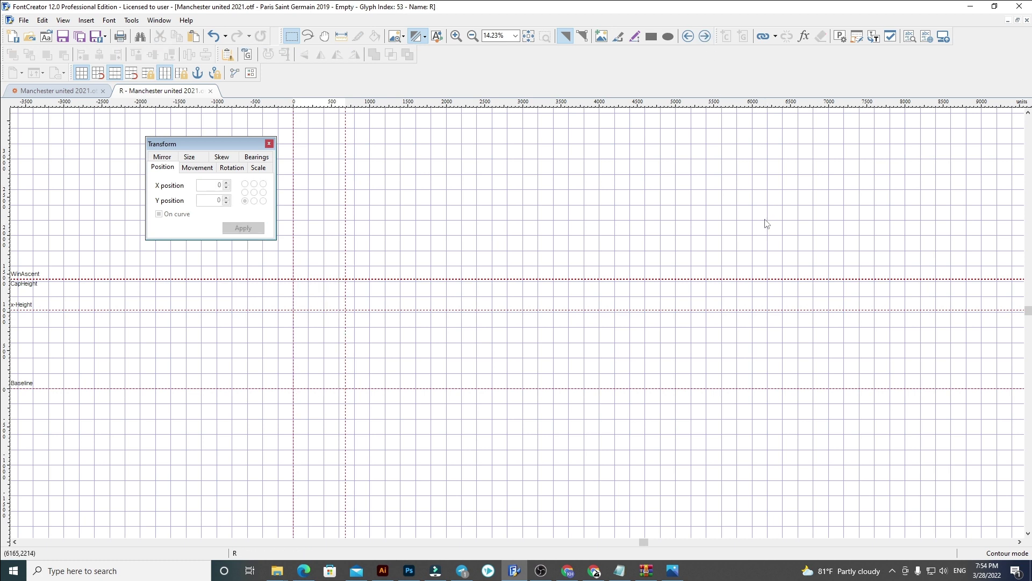
Switch to Illustrator and copy the letters Q to Z without the guides.
click(383, 569)
drag(500, 206, 541, 257)
key(a)
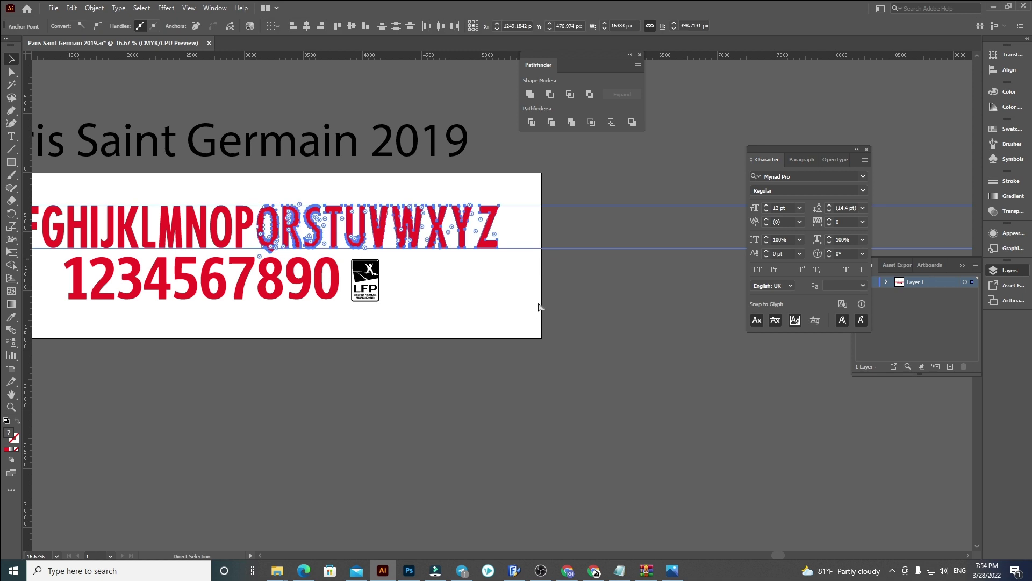
click(539, 312)
click(268, 239)
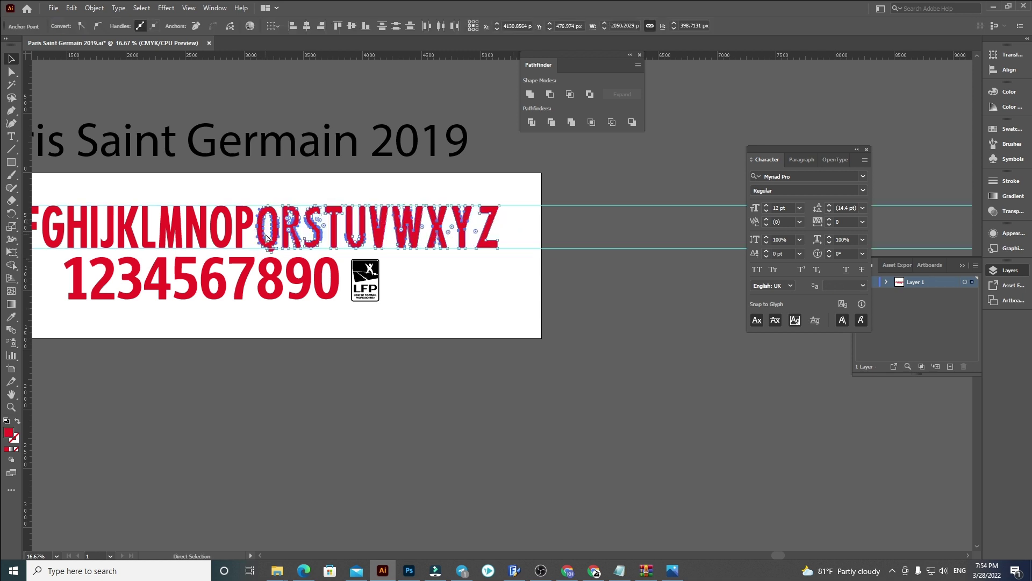
key(v)
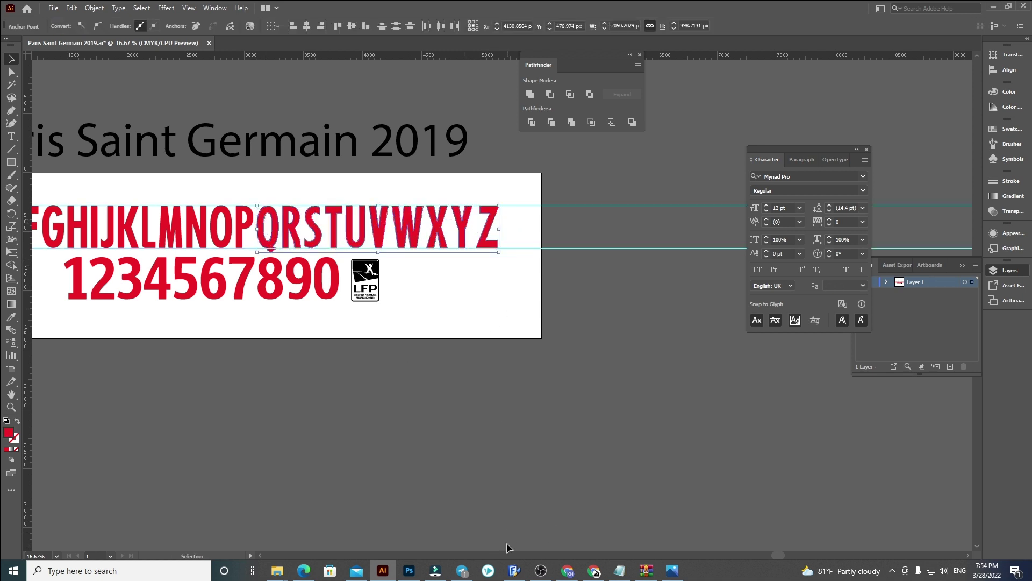
Switch back to FontCreator and delete the letter P outline from glyph Q.
click(515, 570)
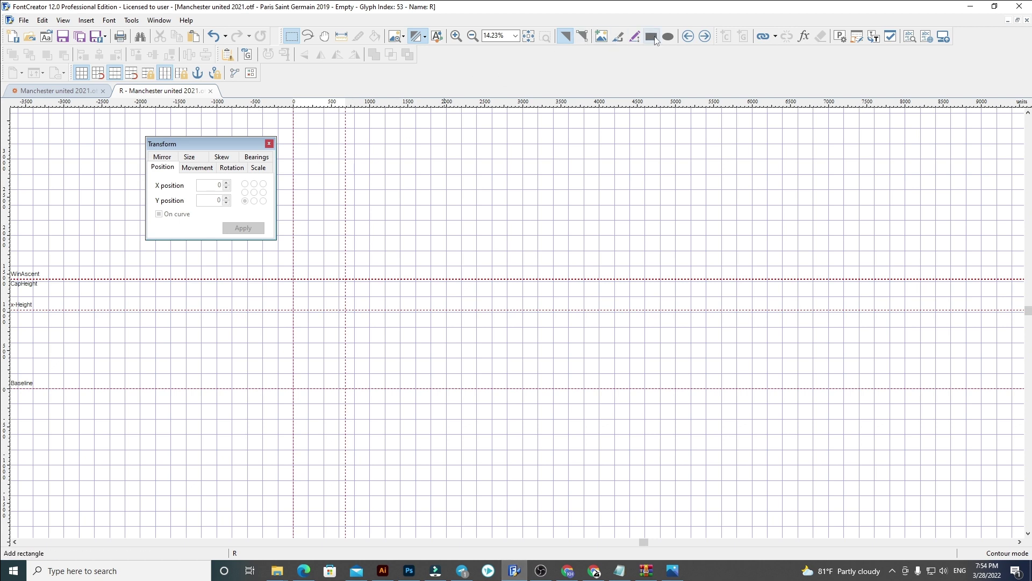
click(689, 37)
click(688, 37)
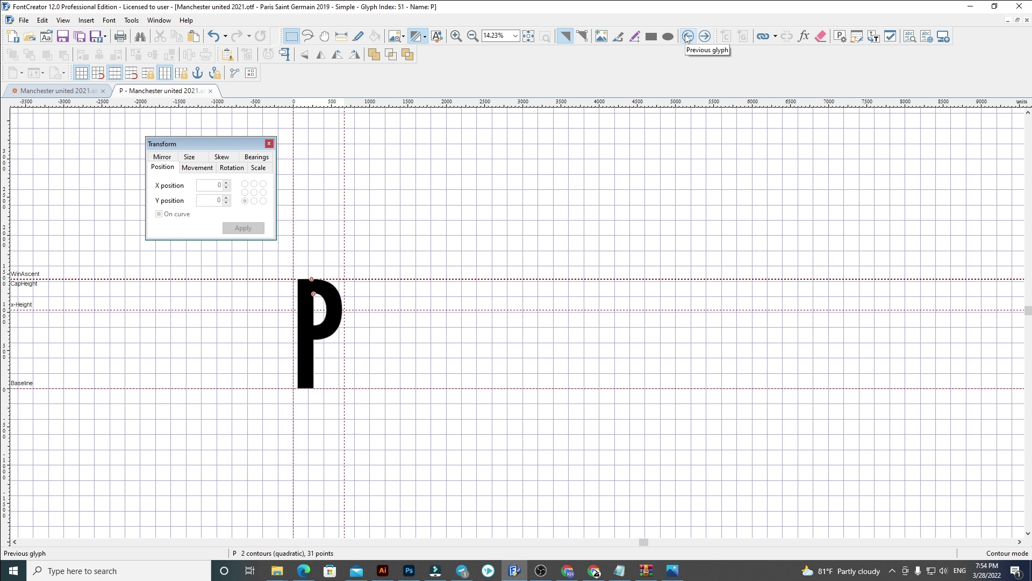
click(704, 36)
key(ctrl+a)
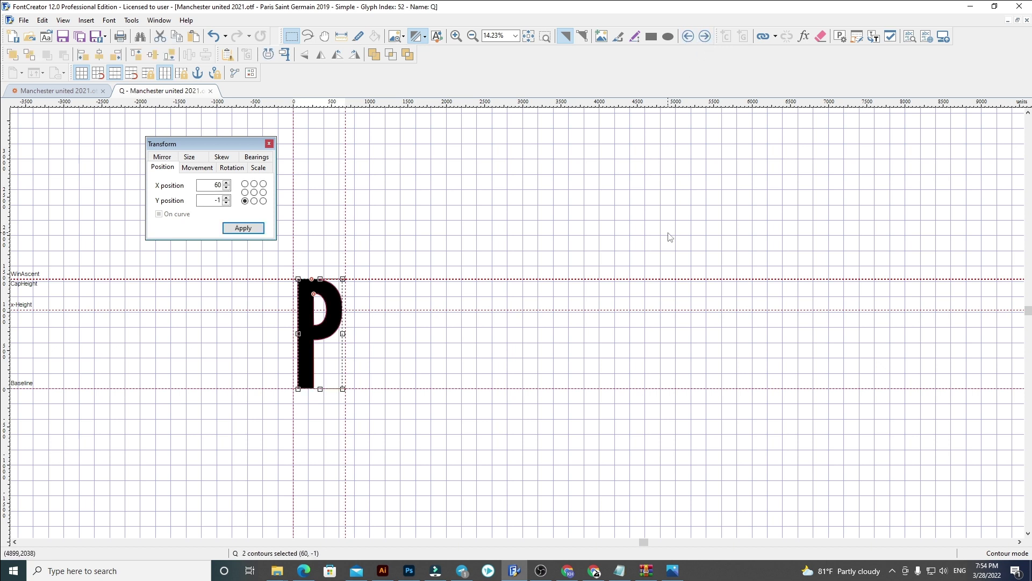
key(Delete)
Try to place the copied letters Q to Z in glyph Q at X position 60 and Y position 0, and clear the glyph.
key(ctrl+v)
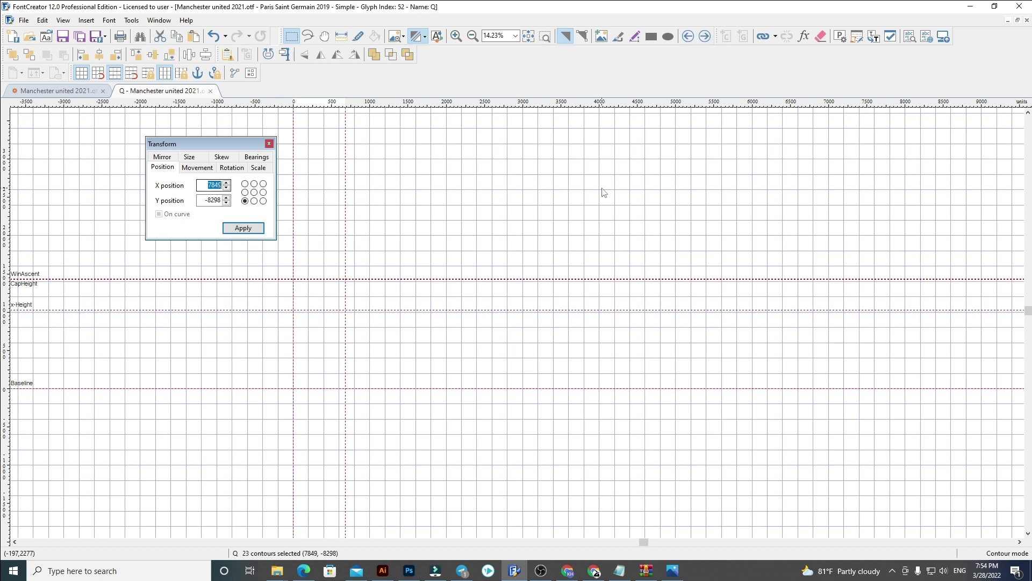
key(Tab)
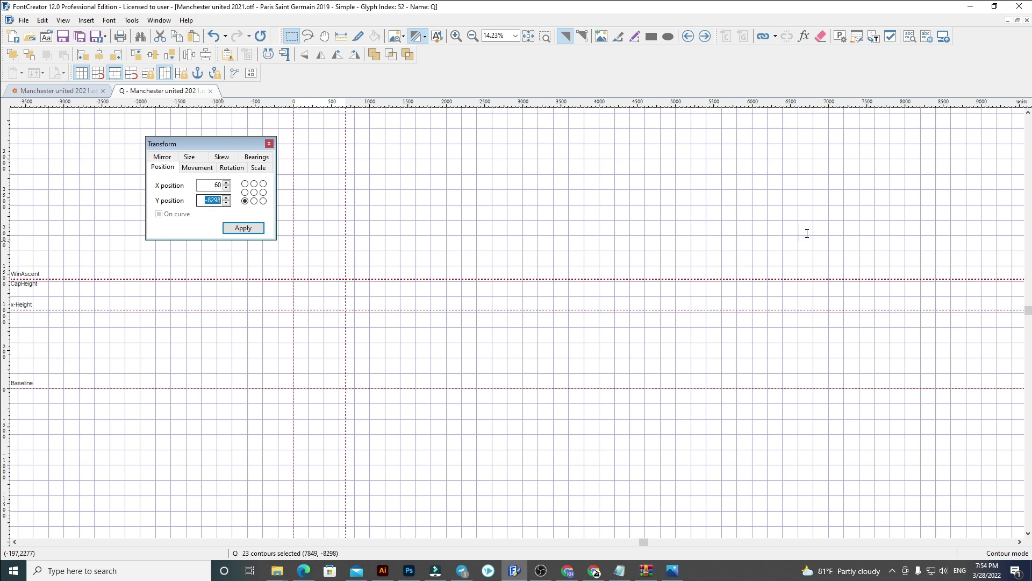
text(0)
key(Return)
click(704, 425)
key(ctrl+a)
key(Delete)
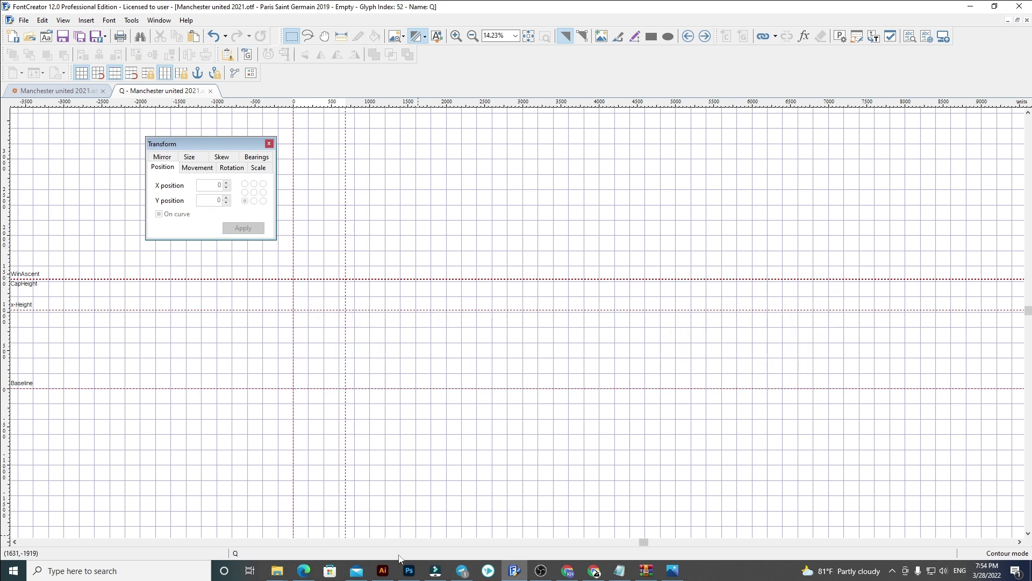
Switch to Illustrator and copy the letters Q to Z again, leaving the guides out of the selection.
click(382, 571)
drag(334, 235, 549, 252)
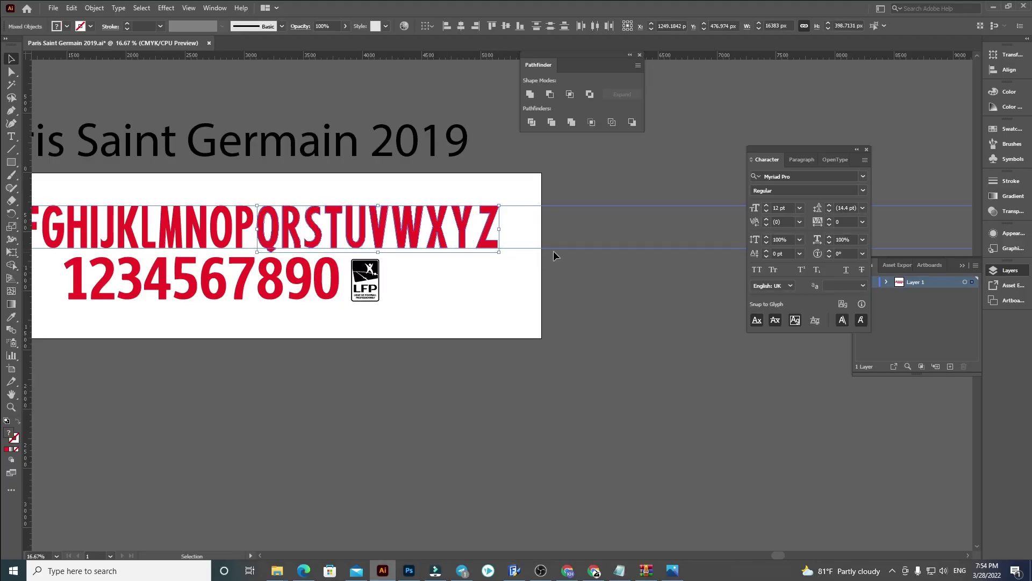
click(586, 219)
drag(275, 237, 266, 241)
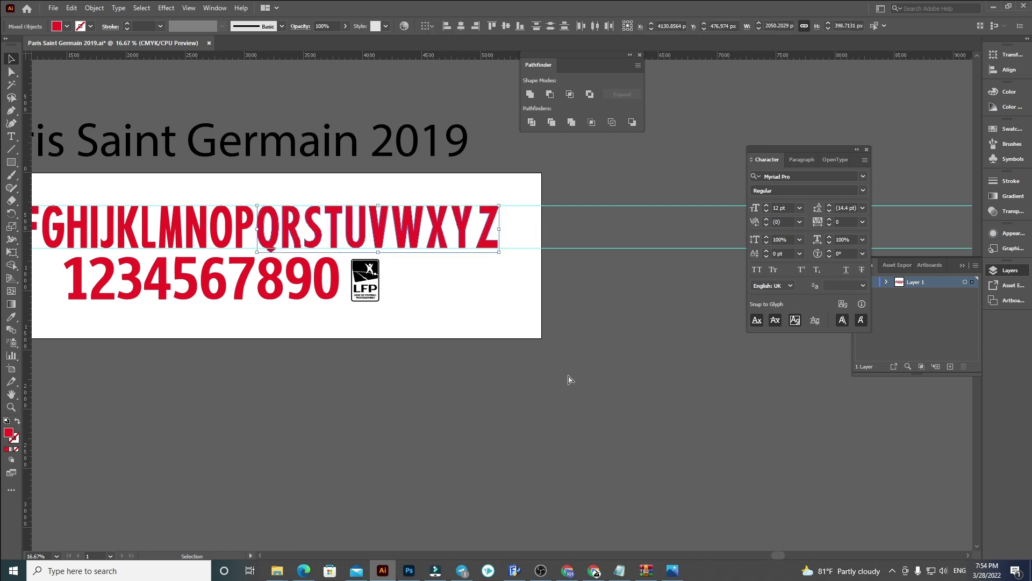
key(ctrl+c)
Switch back to FontCreator and paste the letters Q to Z into glyph Q at X position 60 and Y position 0.
click(515, 571)
key(ctrl+v)
key(Return)
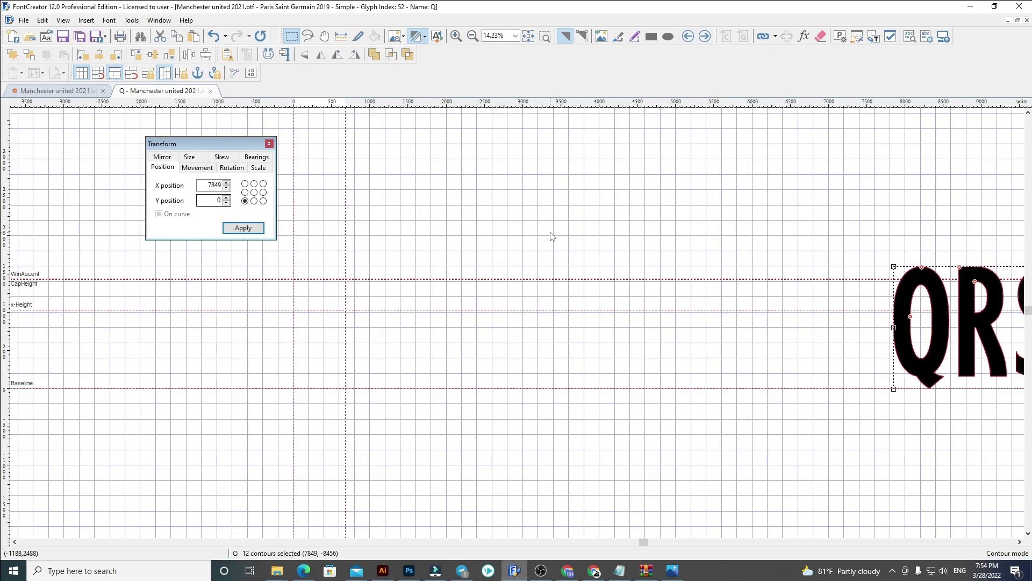
click(205, 185)
key(Return)
Move the pasted letters down in glyph Q so they rest on the baseline with only the Q's tail below it.
scroll(382, 284, up, 5)
drag(367, 262, 376, 293)
scroll(376, 293, down, 5)
click(442, 448)
Cut the letters R to Z out of glyph Q and widen its advance width to just past the Q.
drag(901, 471, 244, 312)
key(Delete)
drag(225, 273, 233, 273)
Paste the letters R to Z into glyph R at X position 60, and cut the letters S to Z out of it.
click(706, 36)
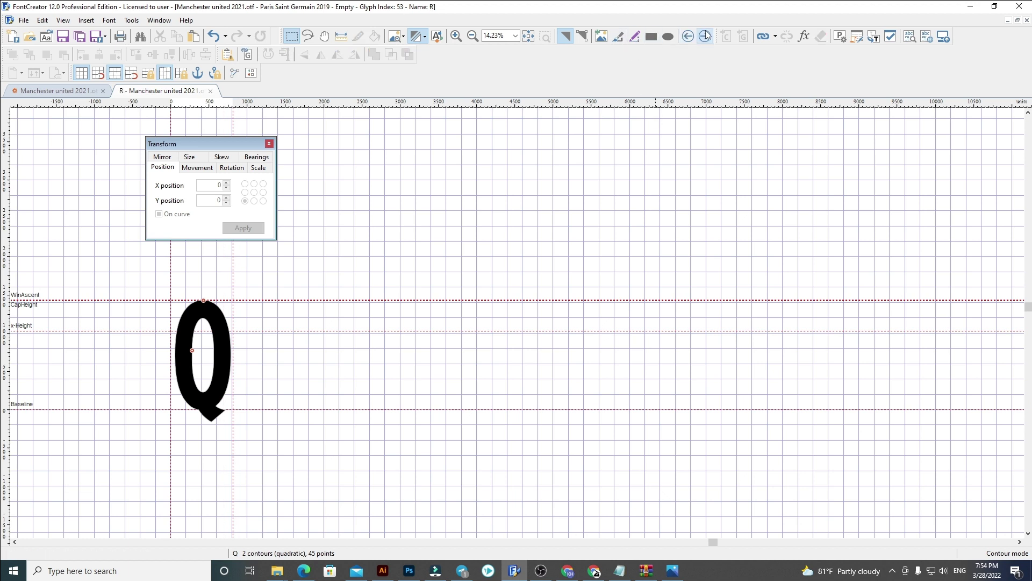
key(ctrl+v)
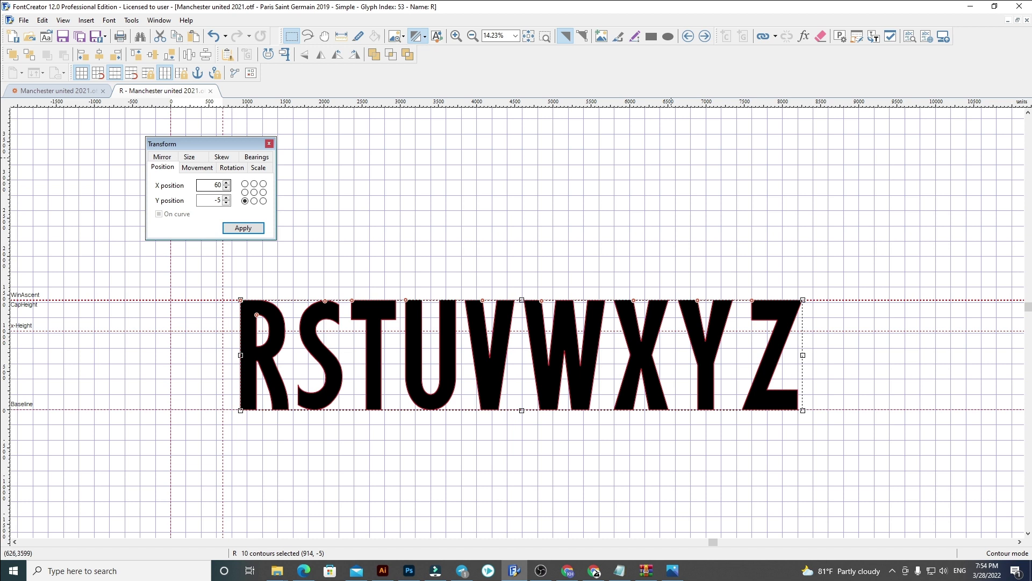
key(Return)
click(379, 219)
drag(845, 480, 199, 282)
key(ctrl+x)
Replace glyph S's old outline with the cut letters at X position 60, and cut the letters T to Z out of it.
click(704, 36)
key(ctrl+a)
key(Delete)
key(ctrl+v)
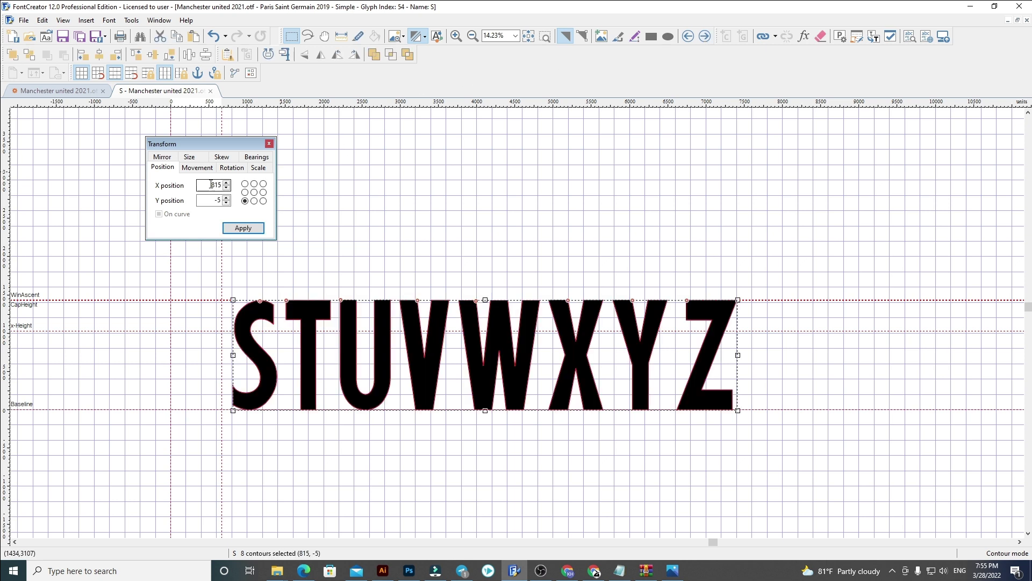
key(Return)
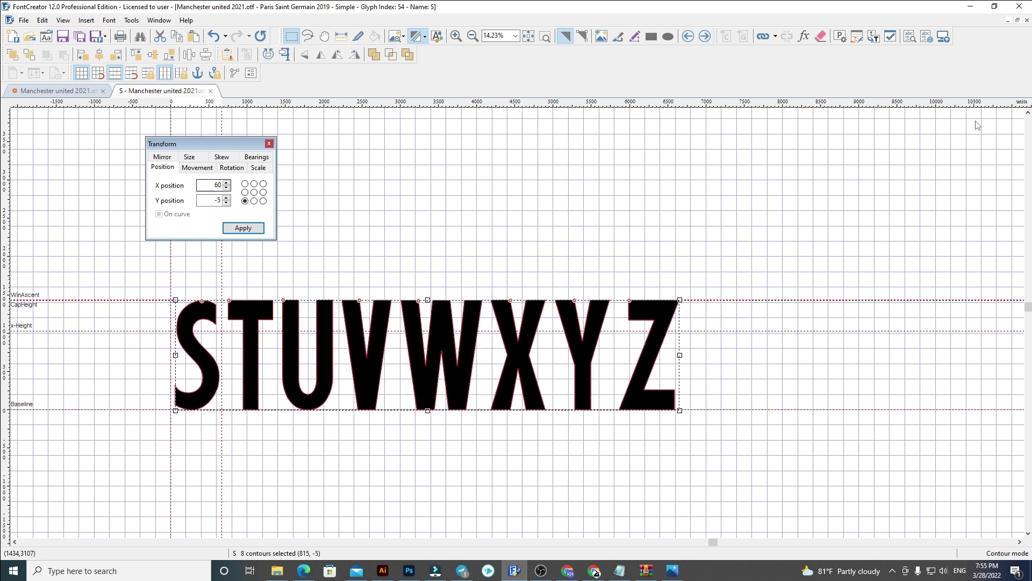
mouse_move(914, 432)
mouse_down()
mouse_move(880, 449)
mouse_move(225, 275)
mouse_up()
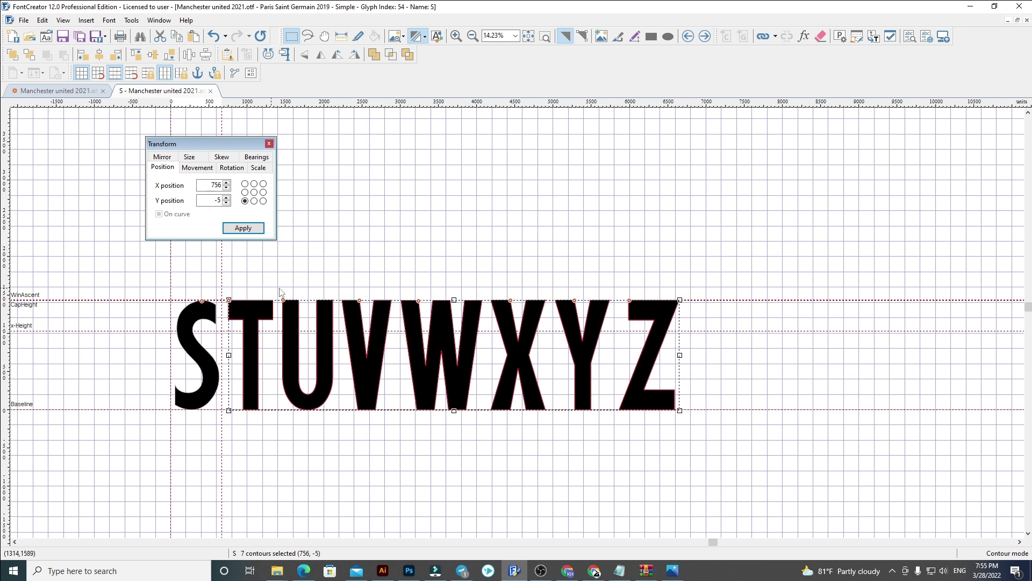
key(Delete)
Replace the old outline in glyph T with the cut letters T to Z, positioned at X 60.
click(705, 36)
key(ctrl+a)
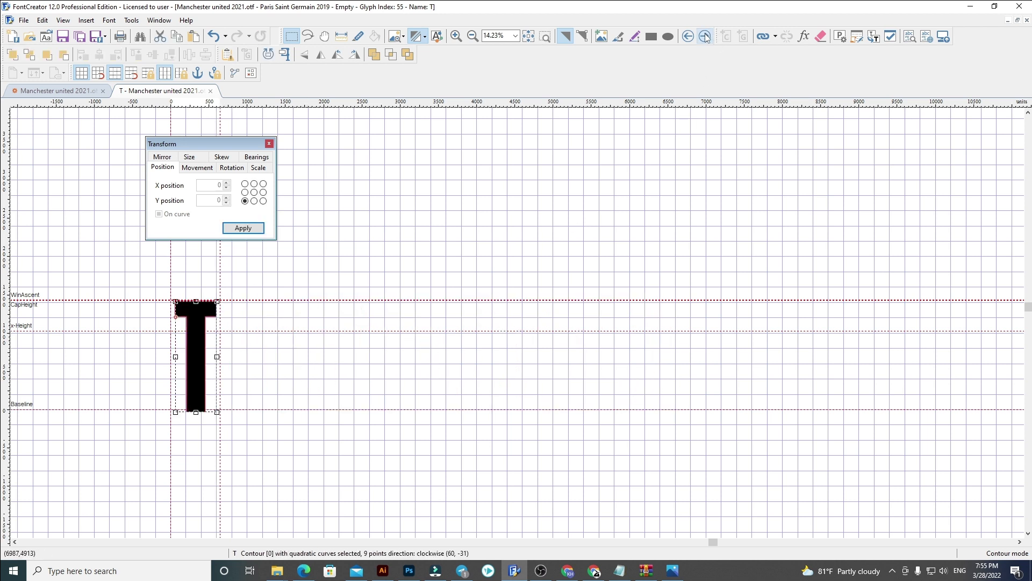
key(Delete)
key(ctrl+v)
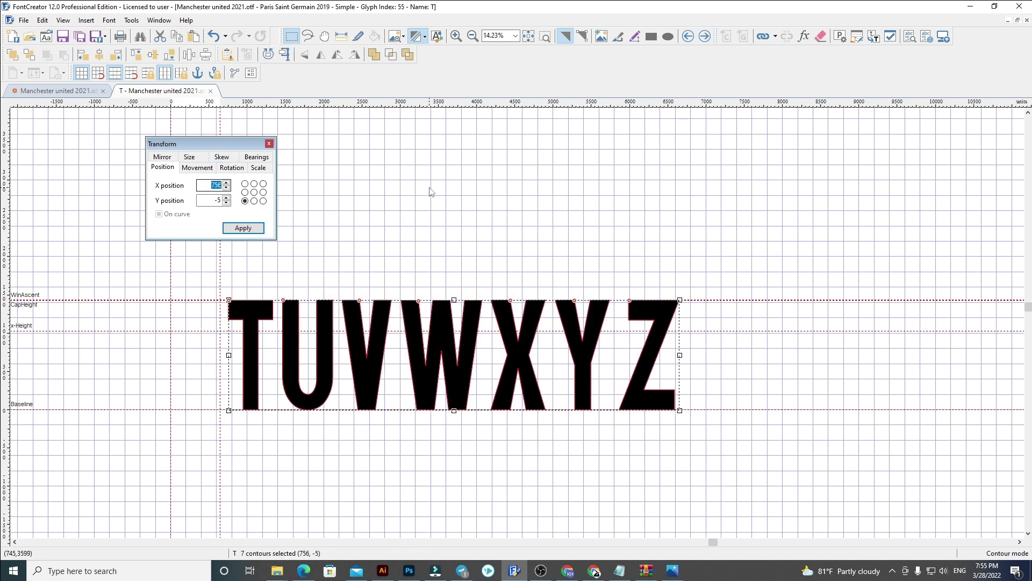
key(Return)
Cut the letters U to Z out of glyph T, leaving only the T.
click(430, 188)
drag(782, 471, 200, 279)
key(Delete)
Replace the old outline in glyph U with the cut letters U to Z, positioned at X 60.
click(705, 36)
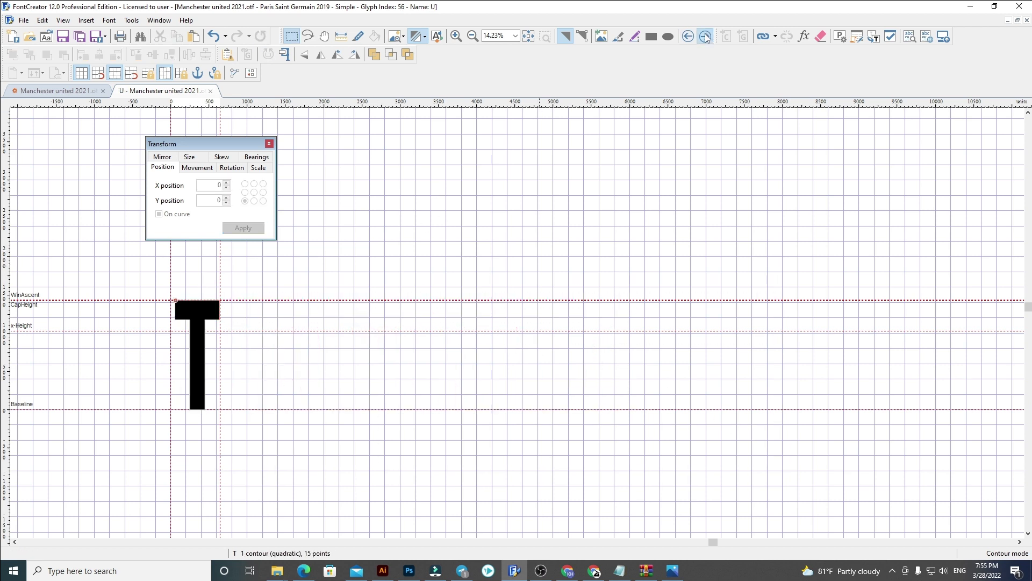
key(ctrl+a)
key(Delete)
key(ctrl+v)
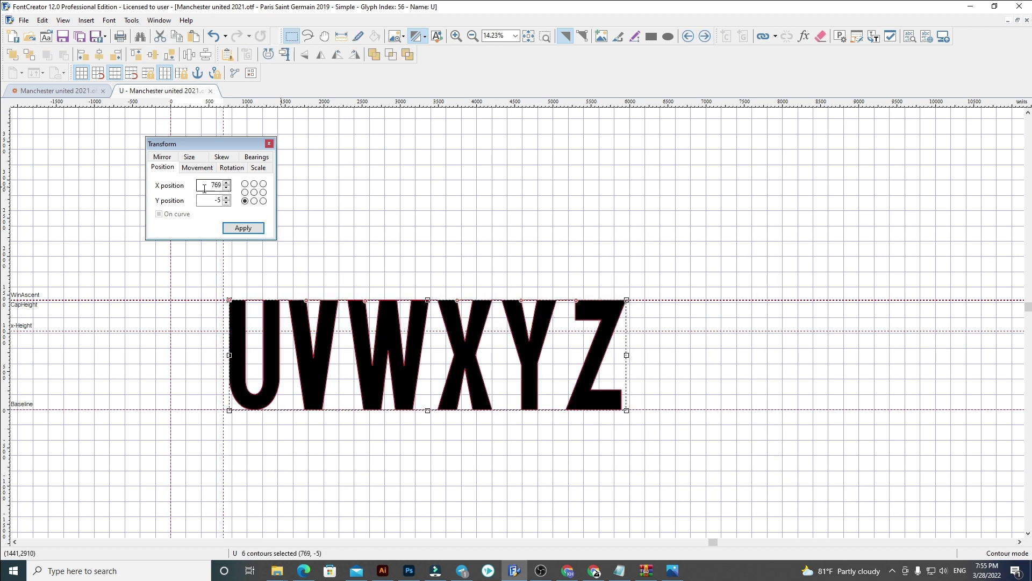
key(Return)
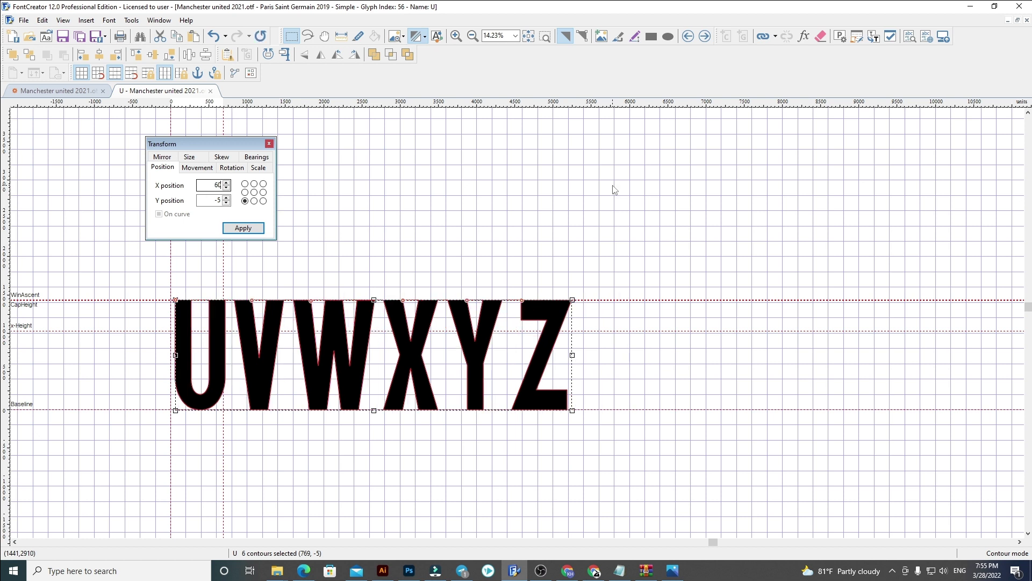
Widen glyph U's advance width to just past the U and cut the letters V to Z out of it.
click(264, 279)
drag(222, 279, 228, 273)
drag(208, 272, 696, 459)
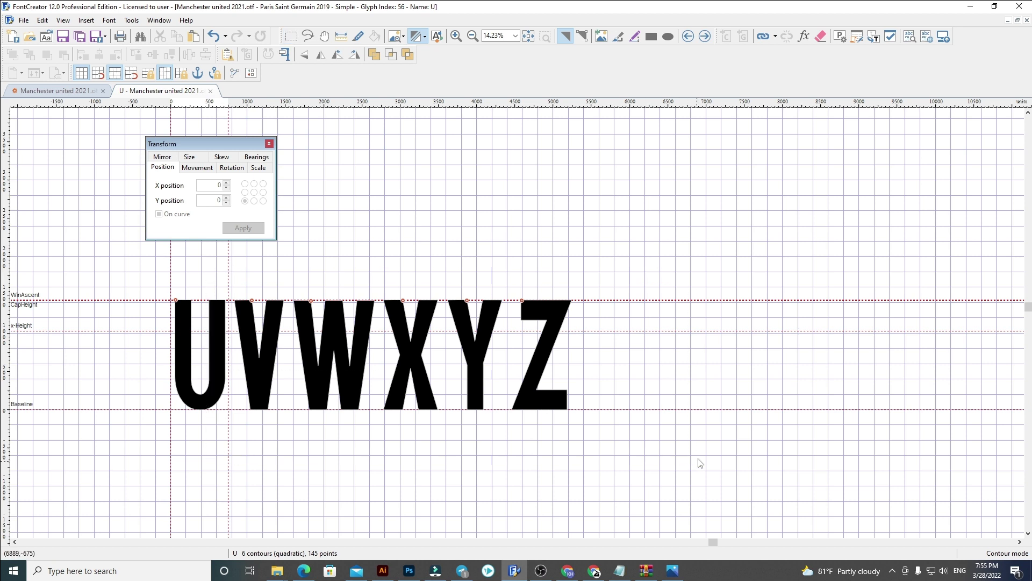
key(Delete)
Replace the old outline in glyph V with the cut letters V to Z, positioned at X 60.
click(705, 36)
key(ctrl+a)
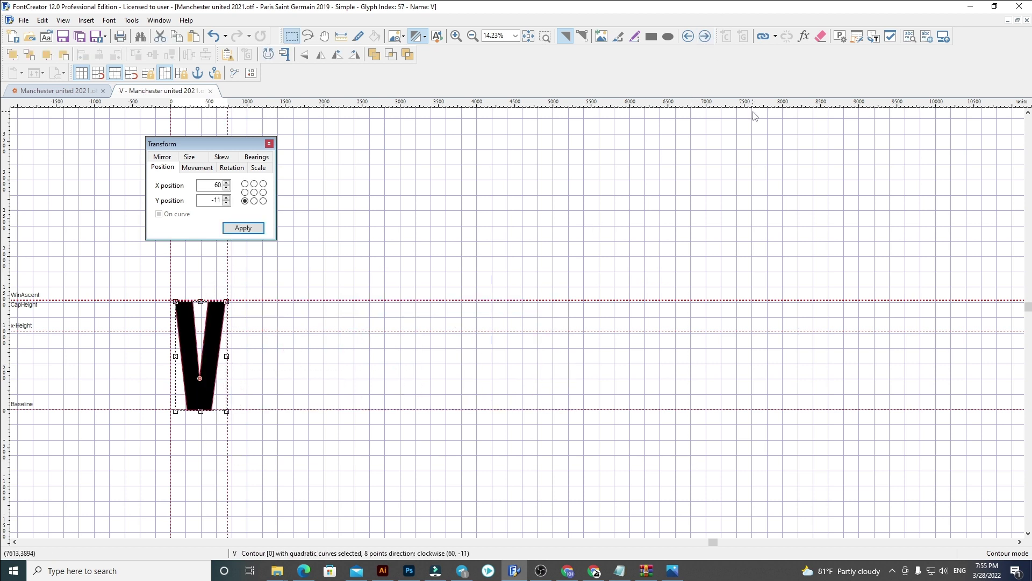
key(Delete)
key(ctrl+v)
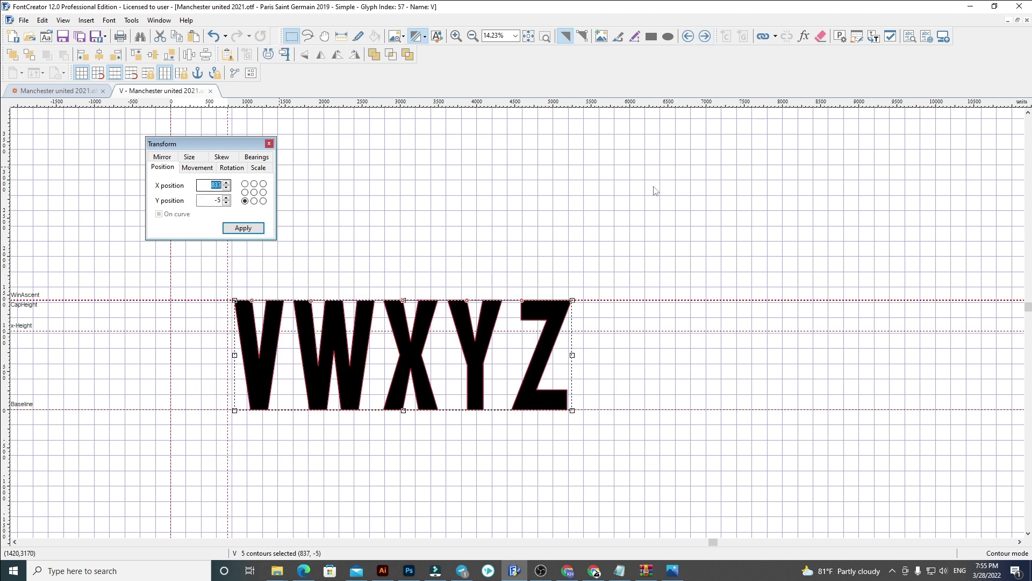
key(Return)
Cut the letters W to Z out of glyph V, leaving only the V.
click(647, 214)
drag(654, 521, 226, 279)
key(Delete)
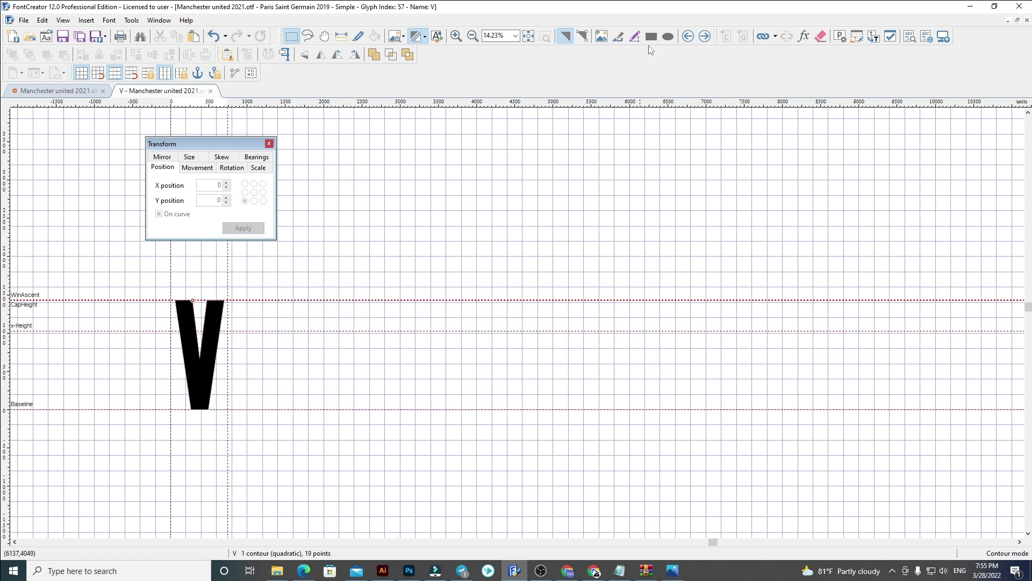
Replace the old outline in glyph W with the cut letters W to Z, positioned at X 60.
click(705, 35)
key(ctrl+a)
key(Delete)
key(ctrl+v)
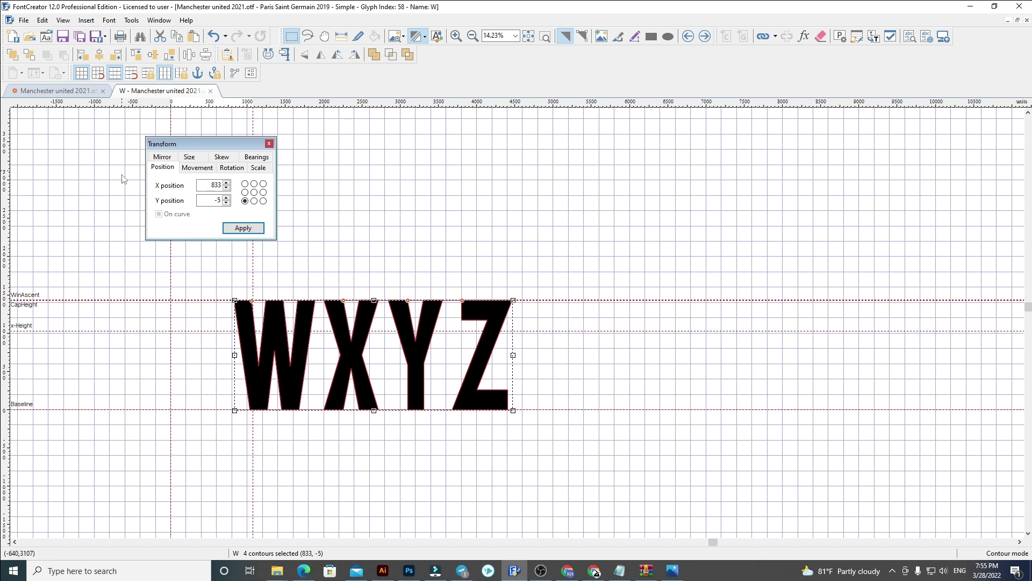
key(Return)
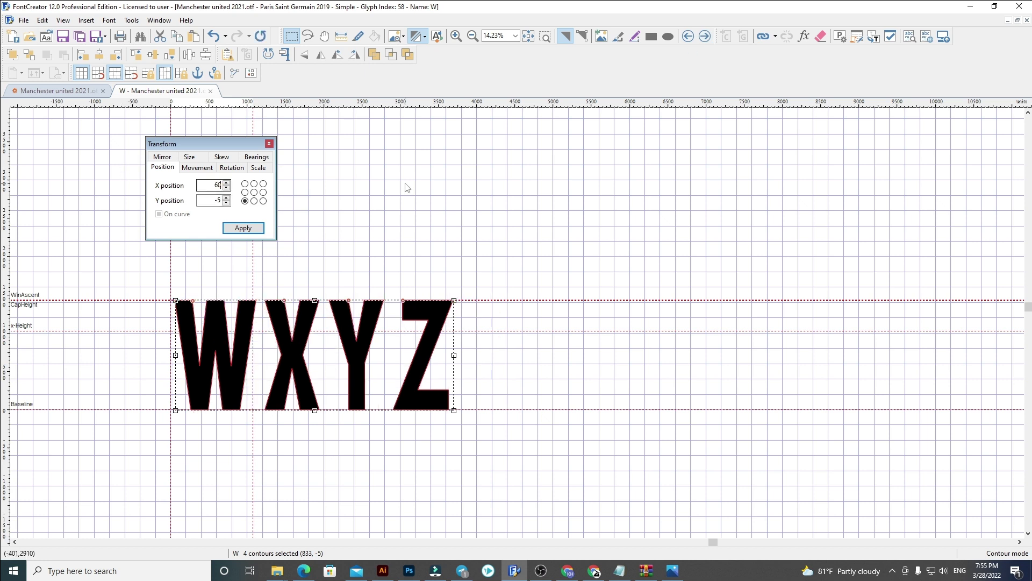
Widen glyph W's advance width to just past the W and cut the letters X to Z out of it.
click(269, 285)
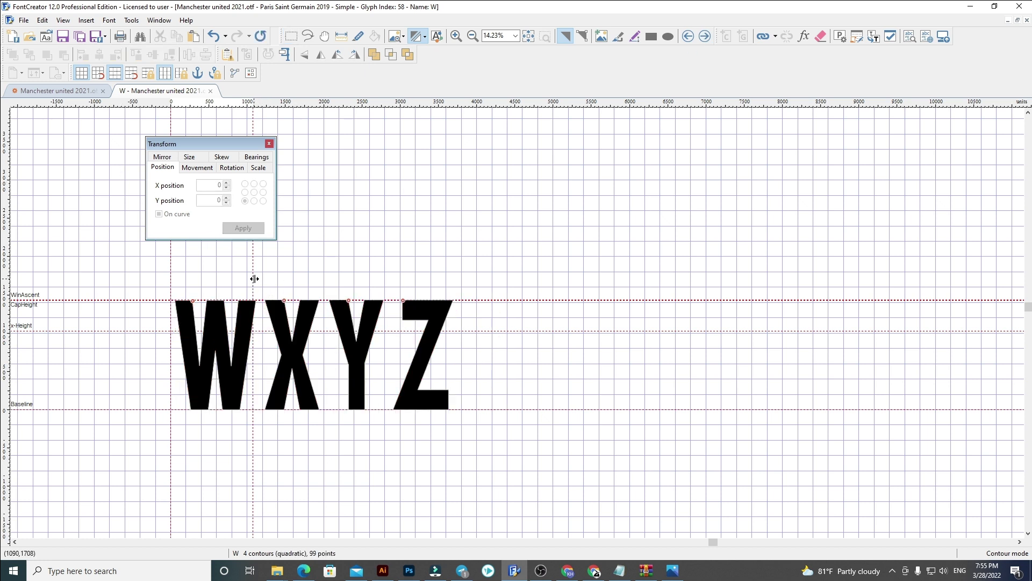
drag(254, 273, 617, 460)
key(Delete)
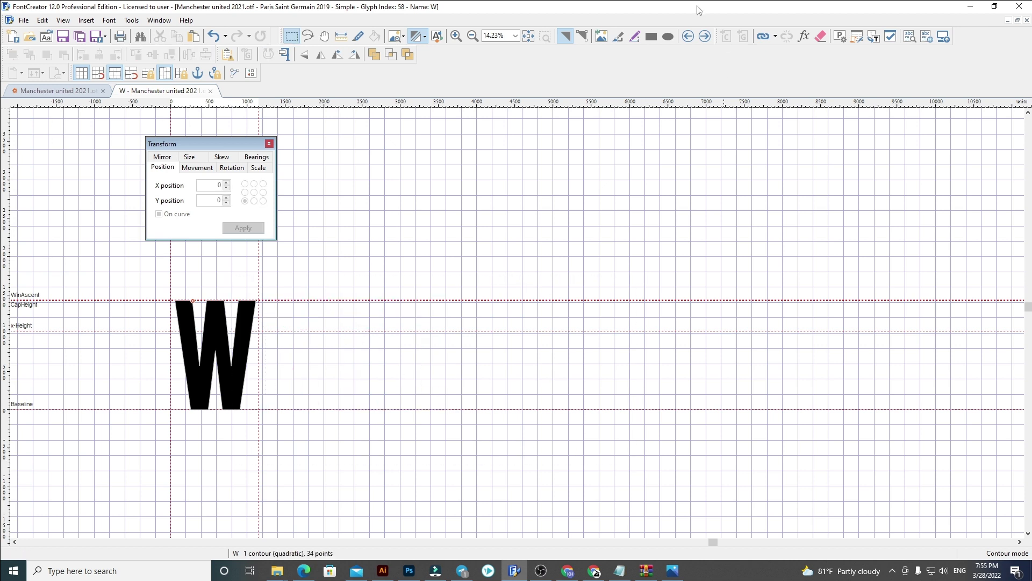
Replace the old outline in glyph X with the cut letters X to Z, positioned at X 60.
click(704, 36)
key(ctrl+a)
key(Delete)
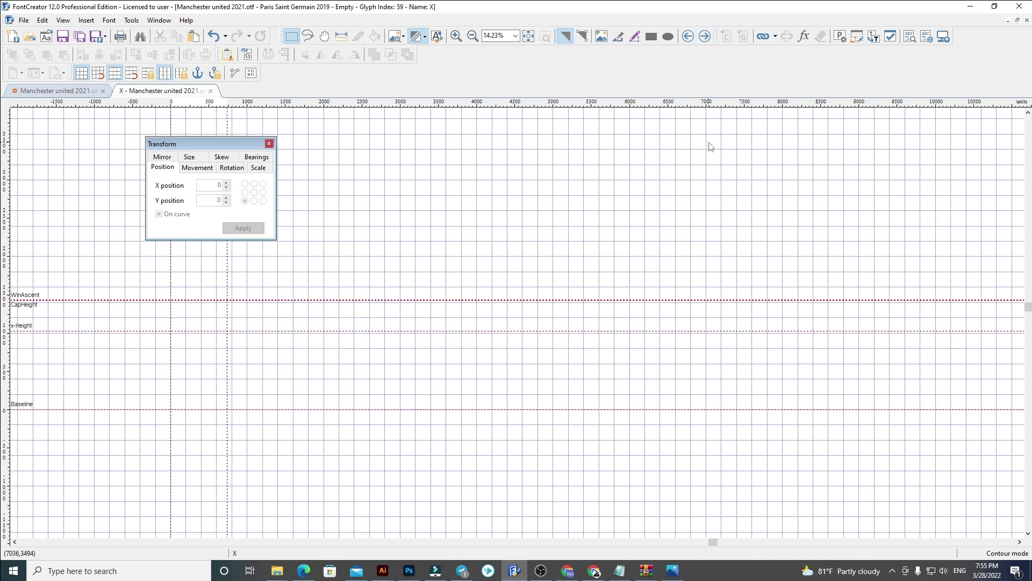
key(ctrl+v)
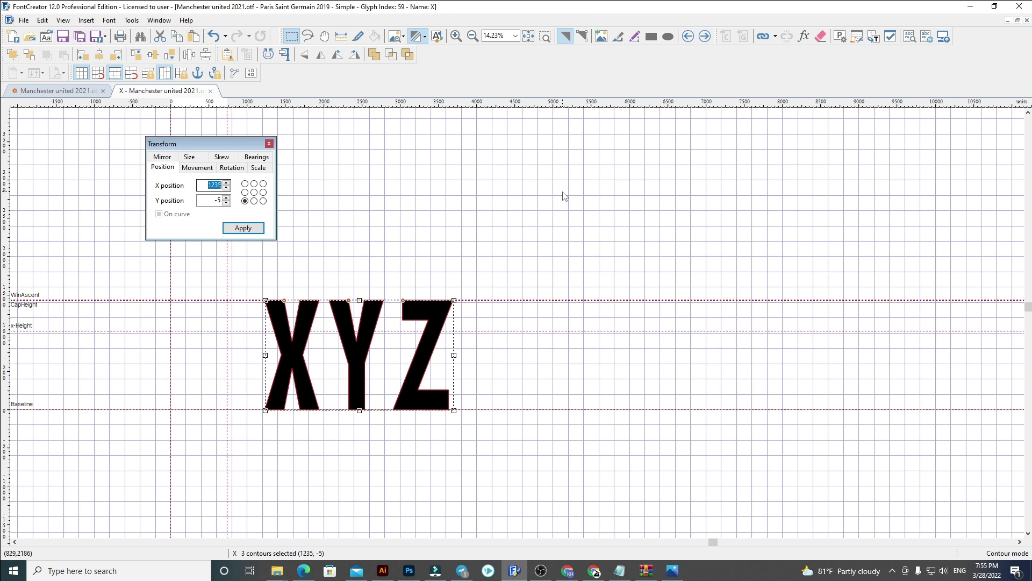
key(Return)
Widen glyph X's advance width to just past the X and cut the letters Y and Z out of it.
click(473, 222)
drag(226, 274, 587, 497)
key(Delete)
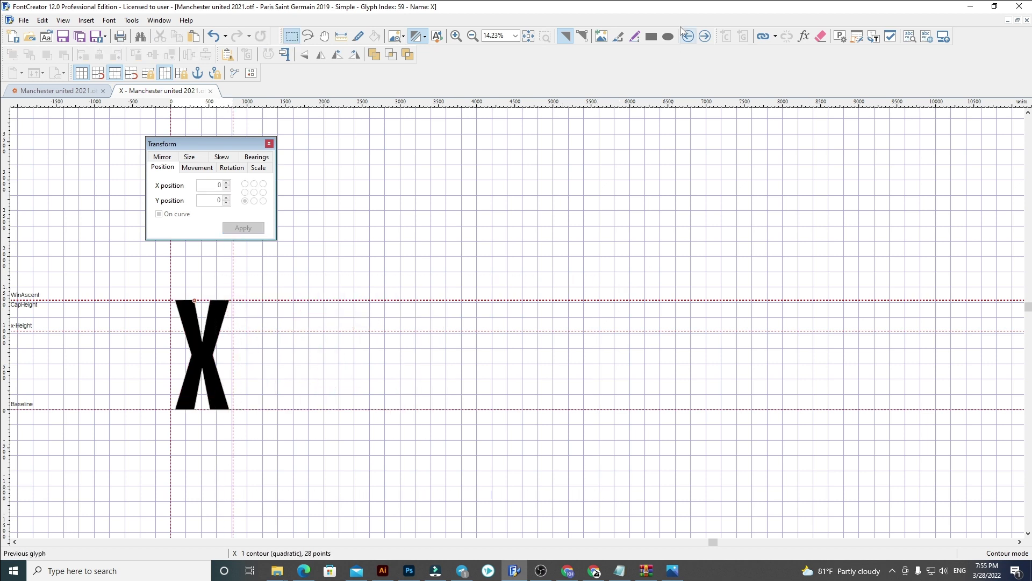
Replace the old outline in glyph Y with the cut letters Y and Z, positioned at X 60.
click(704, 36)
key(ctrl+a)
key(Delete)
key(ctrl+v)
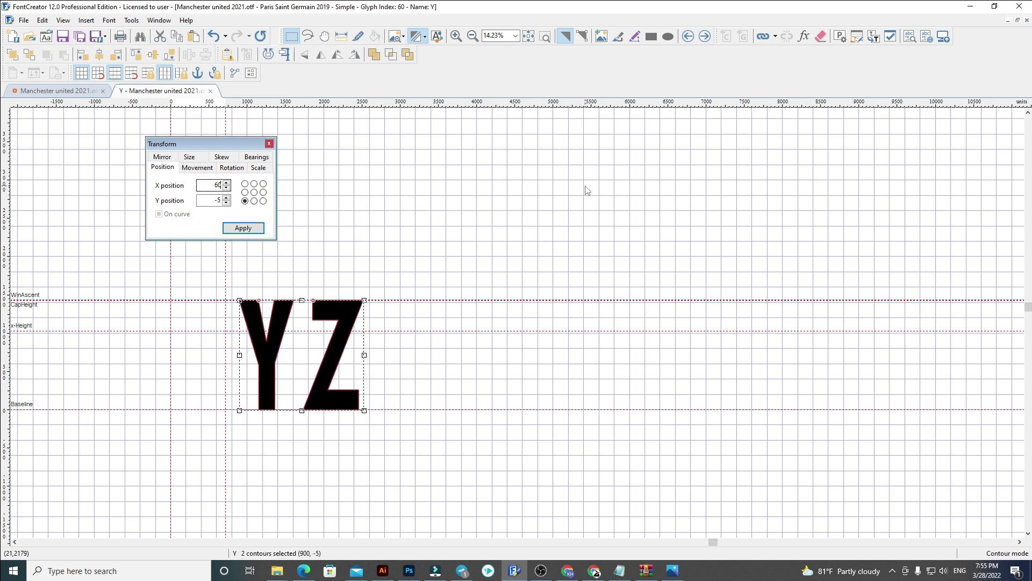
text(60)
key(Return)
Widen glyph Y's advance width to just past the Y and cut the letter Z out of it.
click(242, 305)
drag(225, 281, 477, 460)
key(Delete)
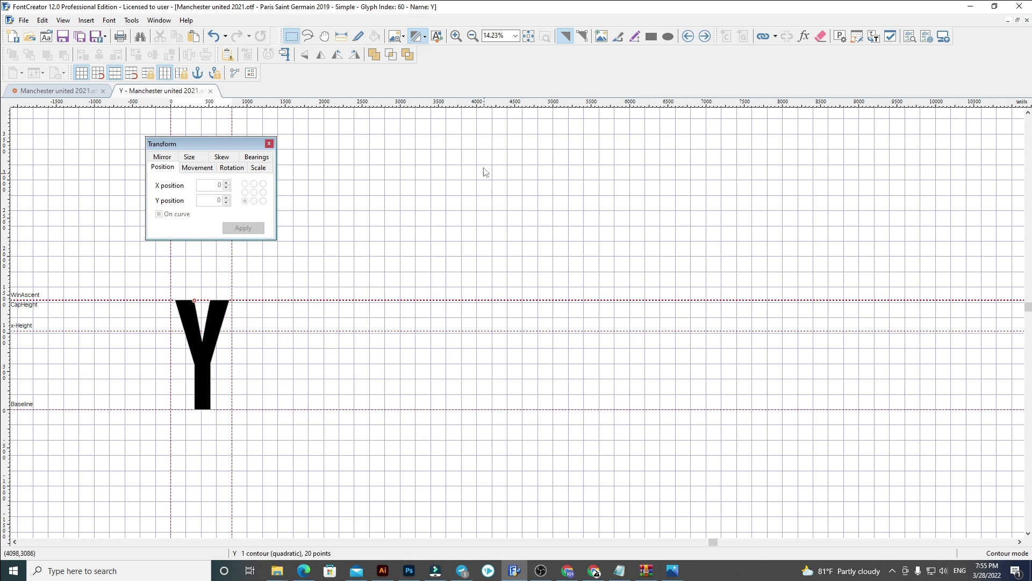
Replace glyph Z's old outline with the cut letter Z at X position 60, and widen the advance width to the letter's edge.
click(702, 42)
key(ctrl+a)
key(Delete)
key(ctrl+v)
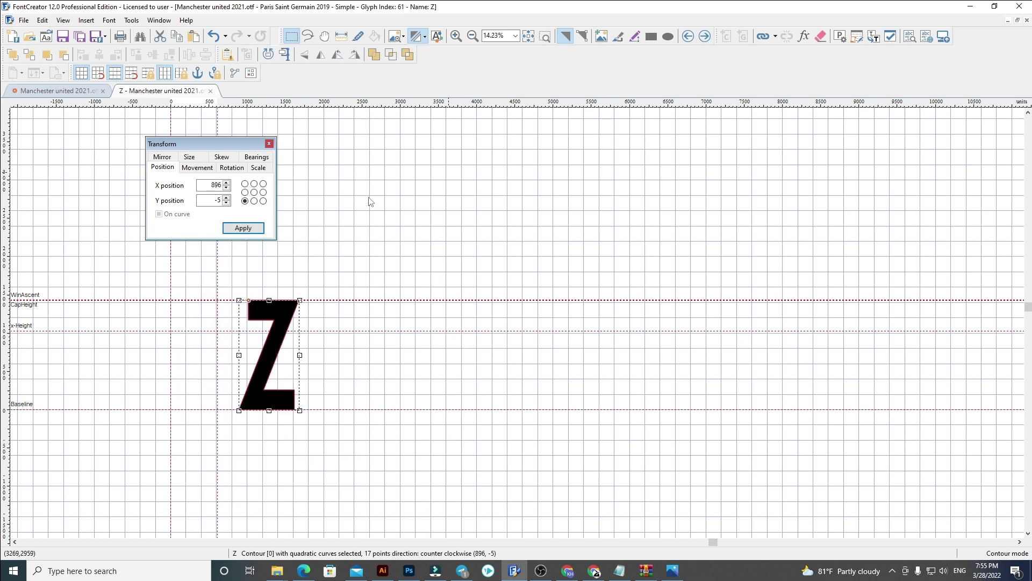
text(60)
key(Return)
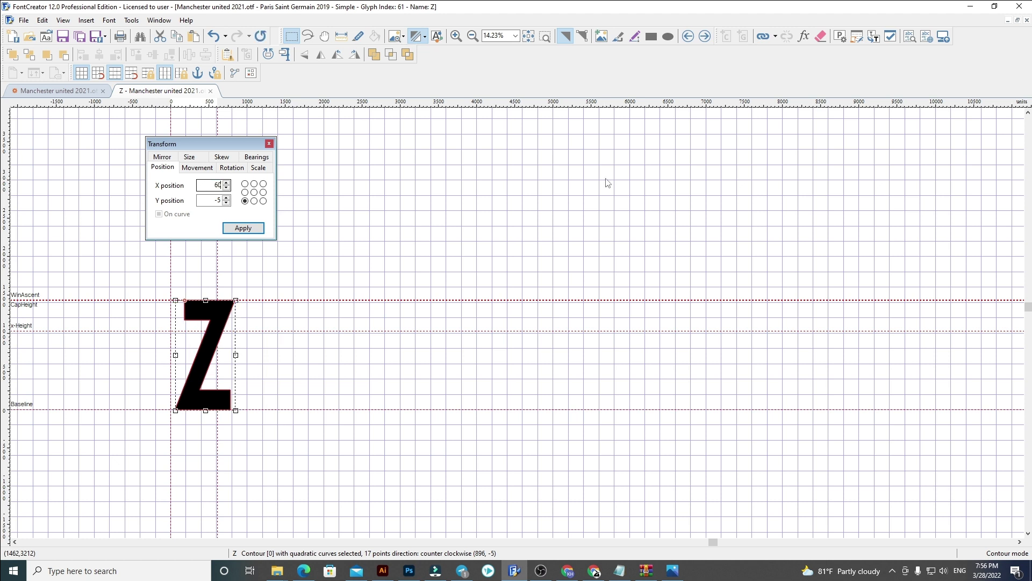
click(341, 306)
drag(215, 277, 235, 275)
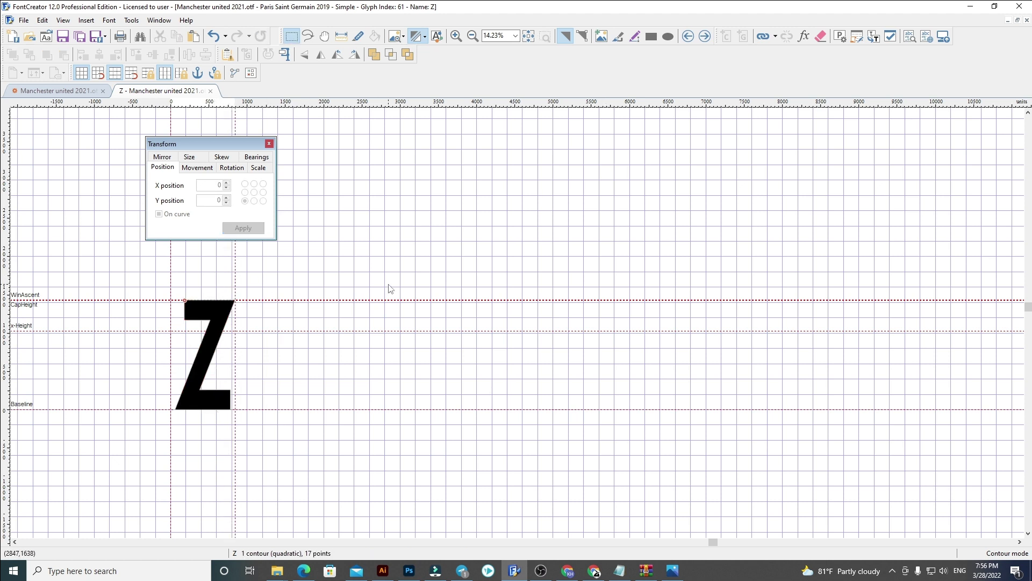
Close glyph Z, open glyph zero from the glyph overview and delete its old outline.
click(210, 91)
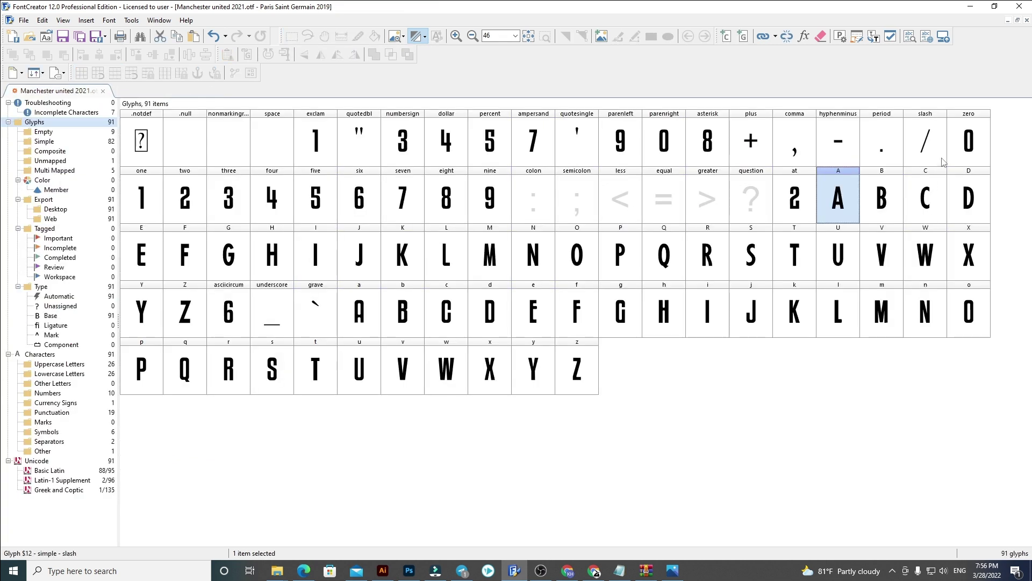
double_click(966, 148)
scroll(578, 127, up, 5)
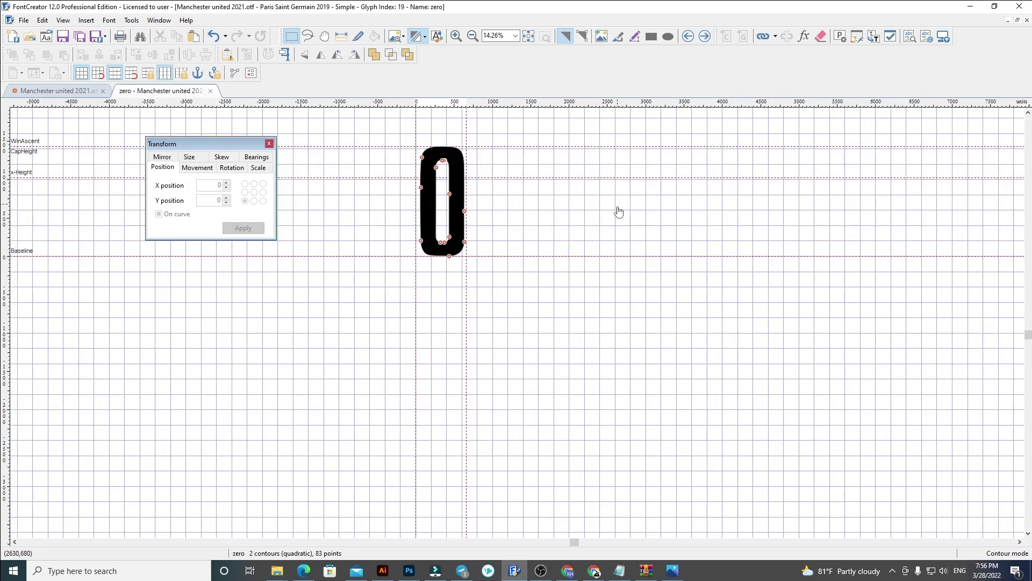
key(ctrl+a)
key(Delete)
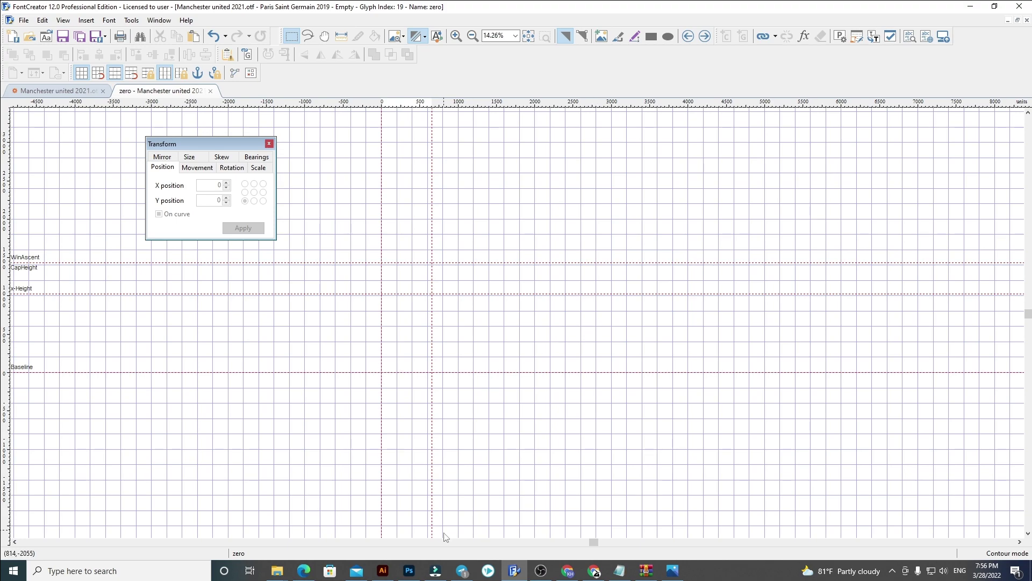
Switch to Illustrator, move the LFP logo away from the digits and place the 0 in front of the 1.
click(386, 569)
drag(403, 282, 565, 262)
scroll(429, 243, up, 1)
drag(502, 265, 75, 252)
Copy the digits 0 to 9, switch back to FontCreator and paste them into glyph zero.
drag(72, 234, 512, 354)
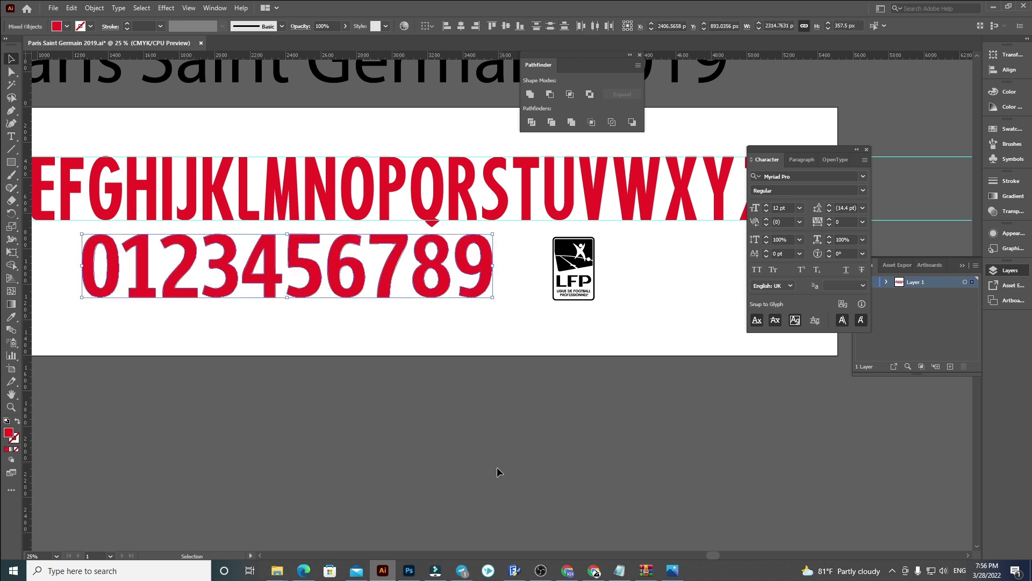
click(515, 569)
key(ctrl+v)
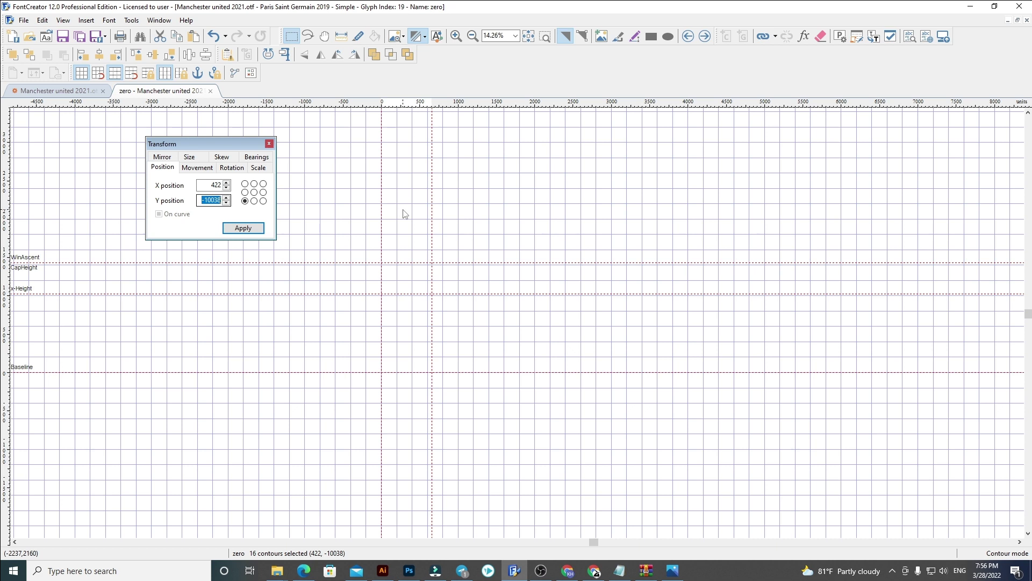
Position the pasted digits in glyph zero at X position 60 and Y position 0.
text(0)
key(Return)
double_click(213, 185)
text(6)
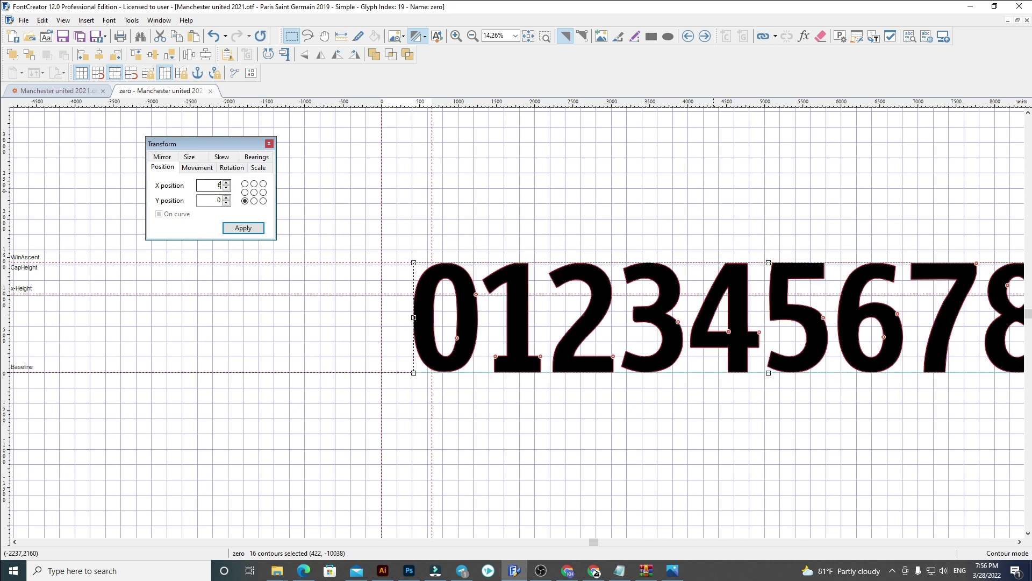
text(0)
key(Return)
Widen glyph zero's advance width to the 0's edge and cut the digits 1 to 9 out of it.
click(713, 192)
scroll(221, 353, down, 2)
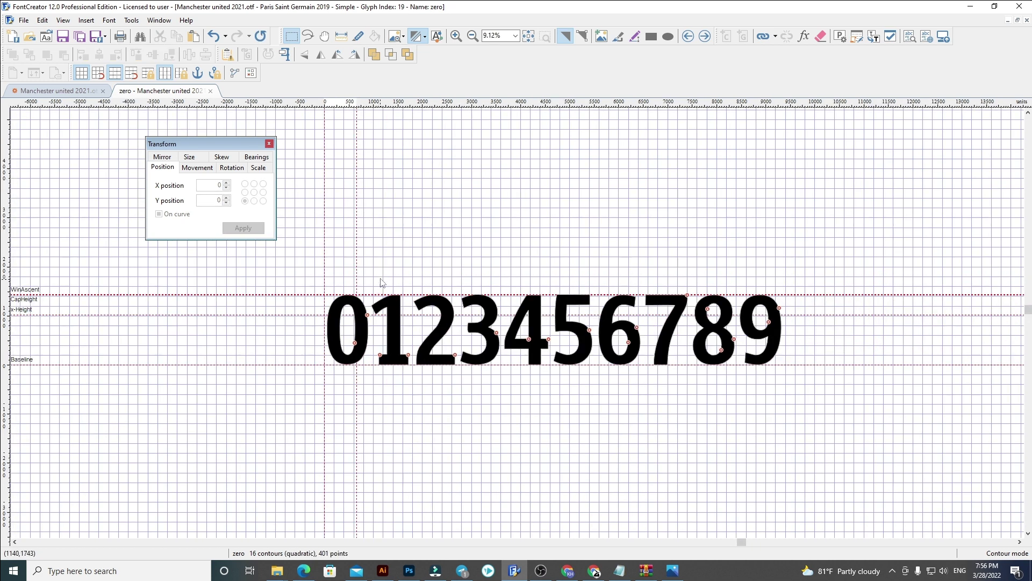
drag(357, 270, 371, 265)
drag(344, 269, 827, 412)
key(Delete)
Replace glyph one's old outline with the cut digits 1 to 9 at X position 60.
click(706, 37)
key(ctrl+a)
key(Delete)
key(ctrl+v)
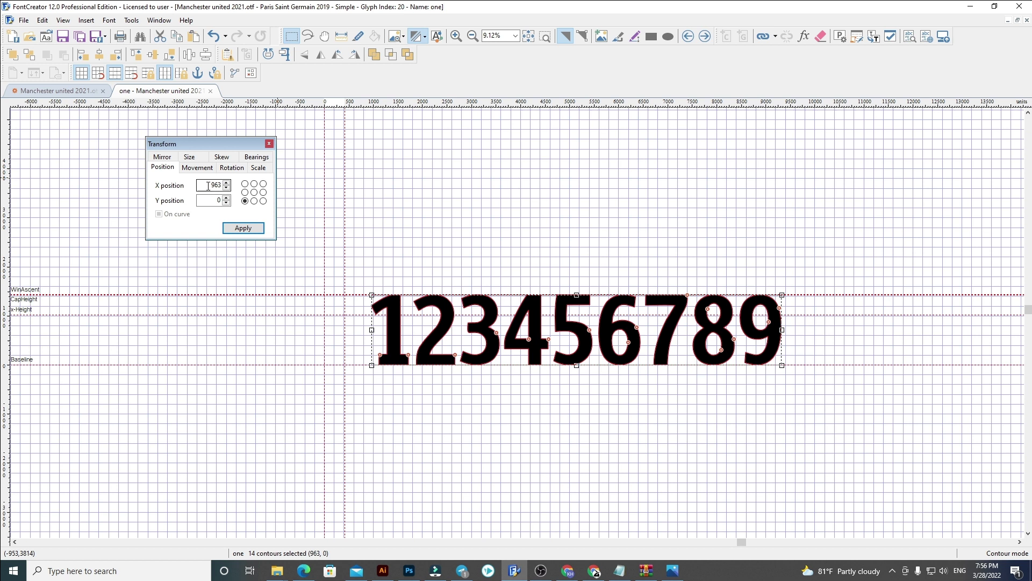
text(60)
key(Return)
click(599, 181)
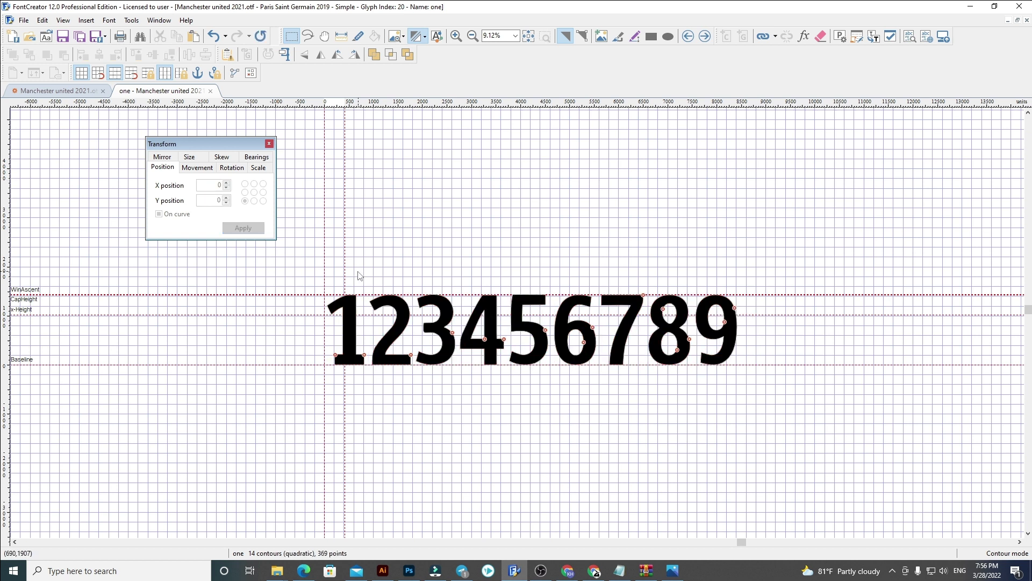
Widen glyph one's advance width to the 1's edge and cut the digits 2 to 9 out of it.
scroll(359, 273, up, 2)
drag(335, 279, 367, 280)
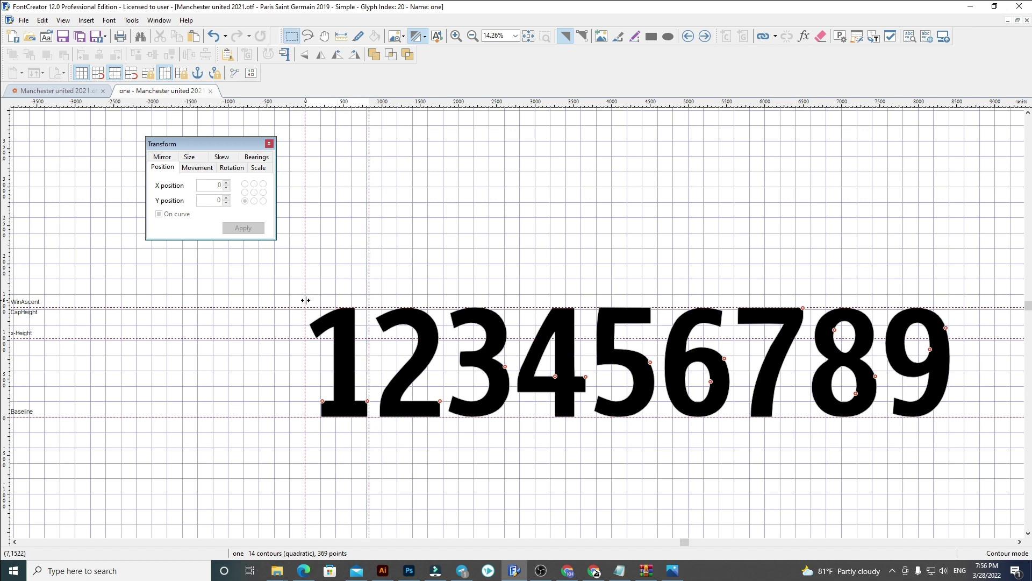
scroll(307, 301, down, 2)
drag(797, 466, 329, 282)
key(ctrl+x)
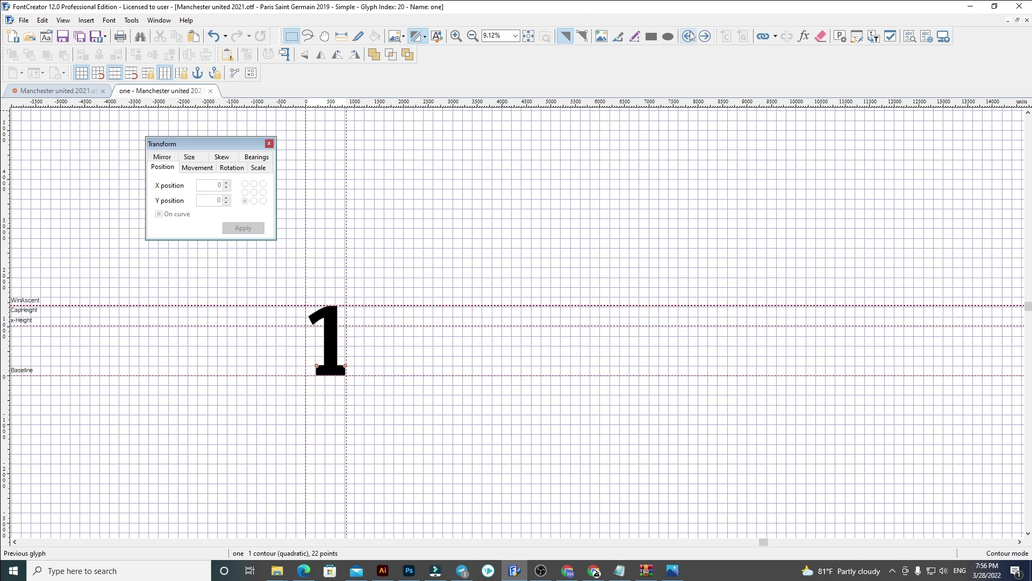
Replace glyph two's old outline with the cut digits 2 to 9 at X position 60.
click(705, 36)
key(ctrl+a)
key(Delete)
key(ctrl+v)
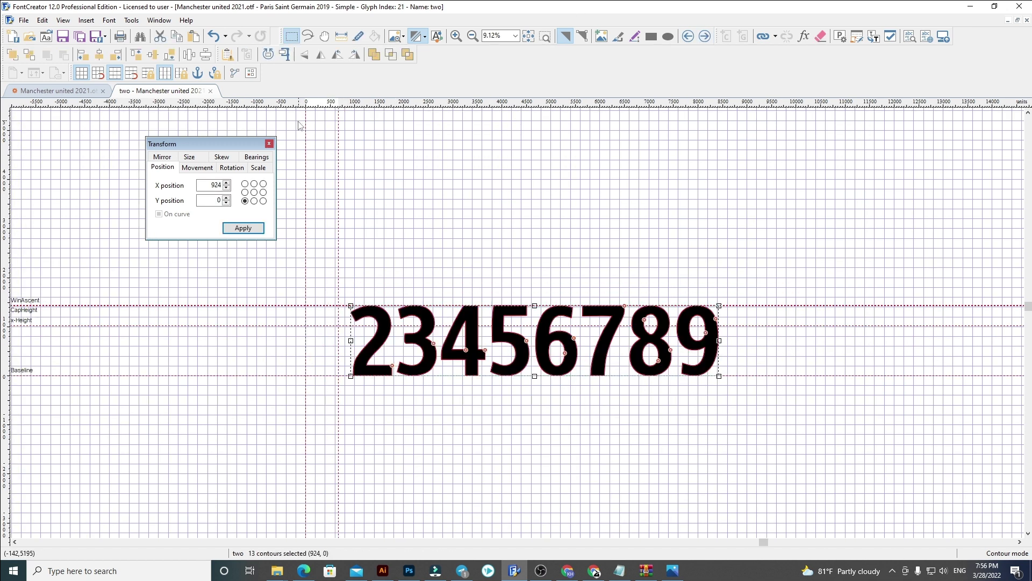
key(Return)
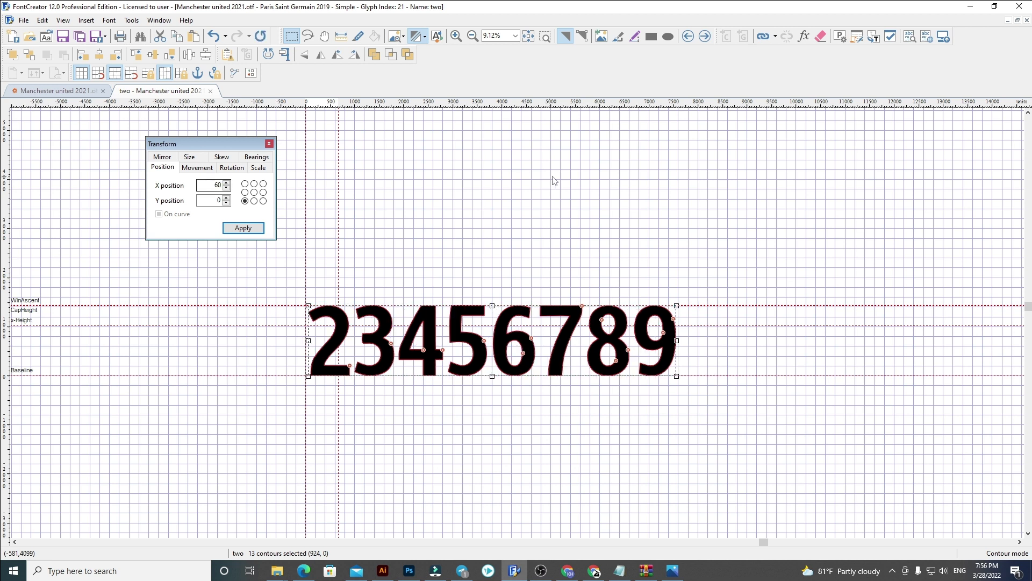
Widen glyph two's advance width to the 2's edge and cut the digits 3 to 9 out of it.
click(552, 180)
scroll(359, 282, up, 2)
drag(336, 299, 857, 506)
key(Delete)
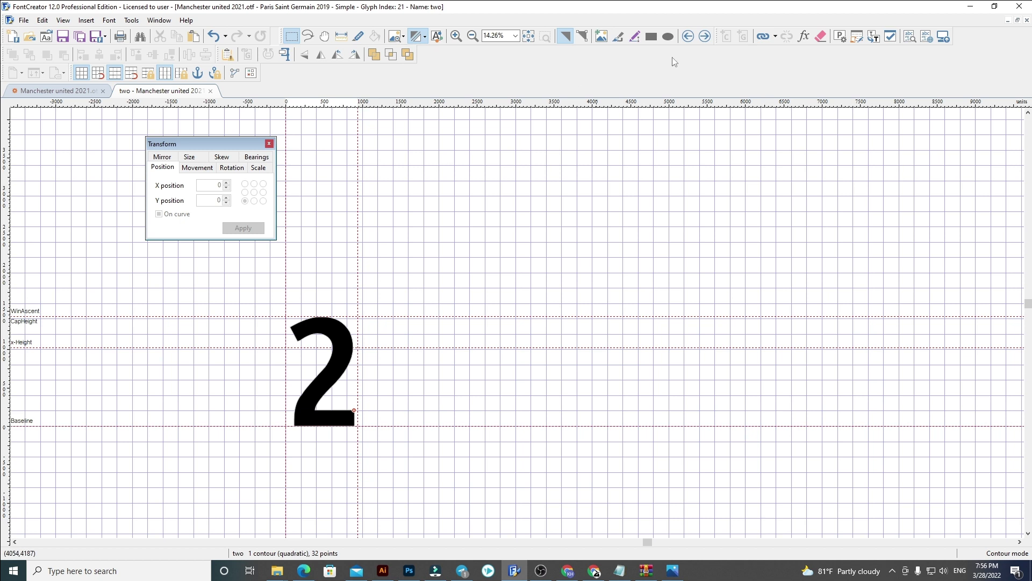
Replace glyph three's old outline with the cut digits 3 to 9 at X position 60.
click(706, 40)
key(ctrl+a)
key(Delete)
key(ctrl+v)
click(203, 186)
key(Return)
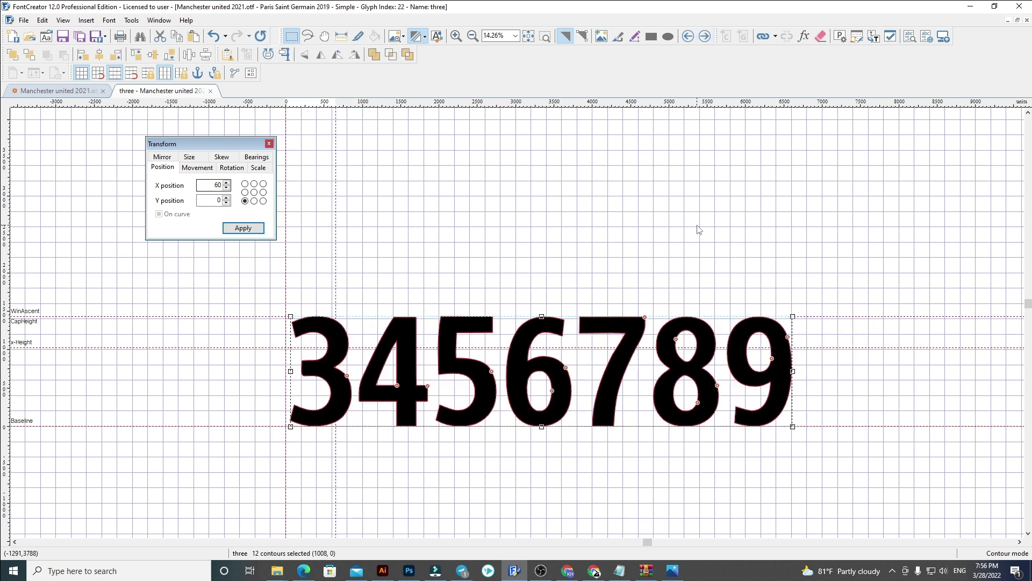
Widen glyph three's advance width to the 3's edge and cut the digits 4 to 9 out of it.
click(697, 225)
drag(336, 284, 351, 284)
drag(355, 294, 876, 492)
key(Delete)
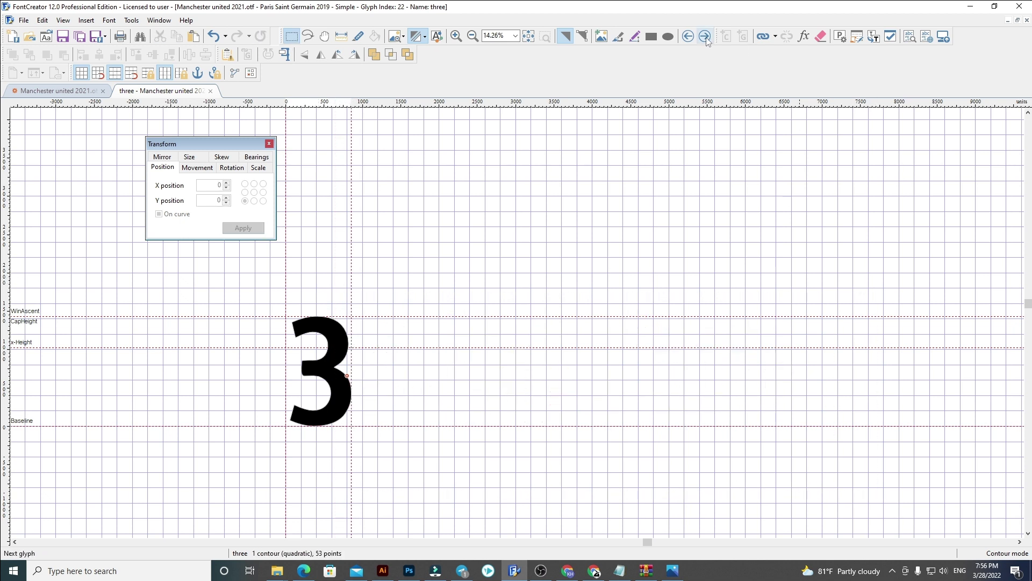
Replace glyph four's old outline with the cut digits 4 to 9 at X position 60.
click(705, 36)
key(ctrl+v)
drag(210, 186, 400, 212)
text(60)
key(Return)
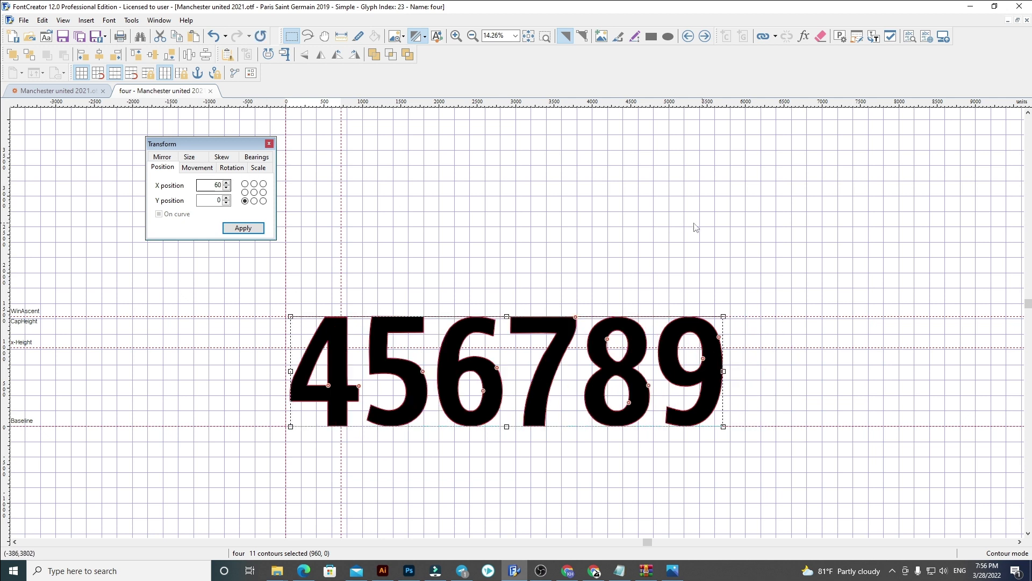
Widen glyph four's advance width to the 4's edge and cut the digits 5 to 9 out of it.
drag(342, 269, 362, 270)
drag(333, 268, 854, 513)
key(ctrl+x)
Replace glyph five's old outline with the cut digits 5 to 9 at X position 60.
click(704, 36)
key(ctrl+a)
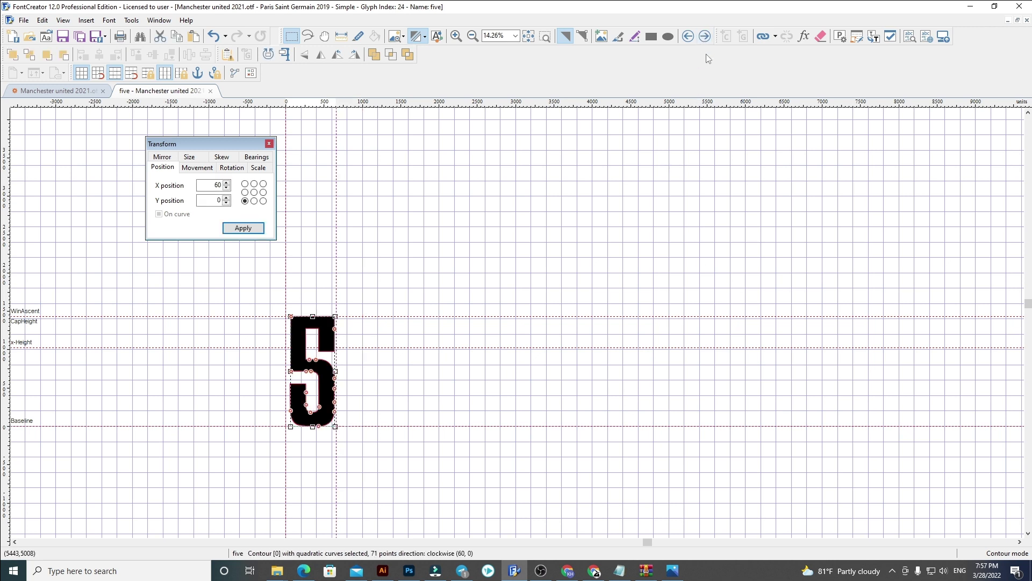
key(Delete)
key(ctrl+v)
text(60)
Widen glyph five's advance width to the 5's edge and cut the digits 6 to 9 out of it.
click(334, 298)
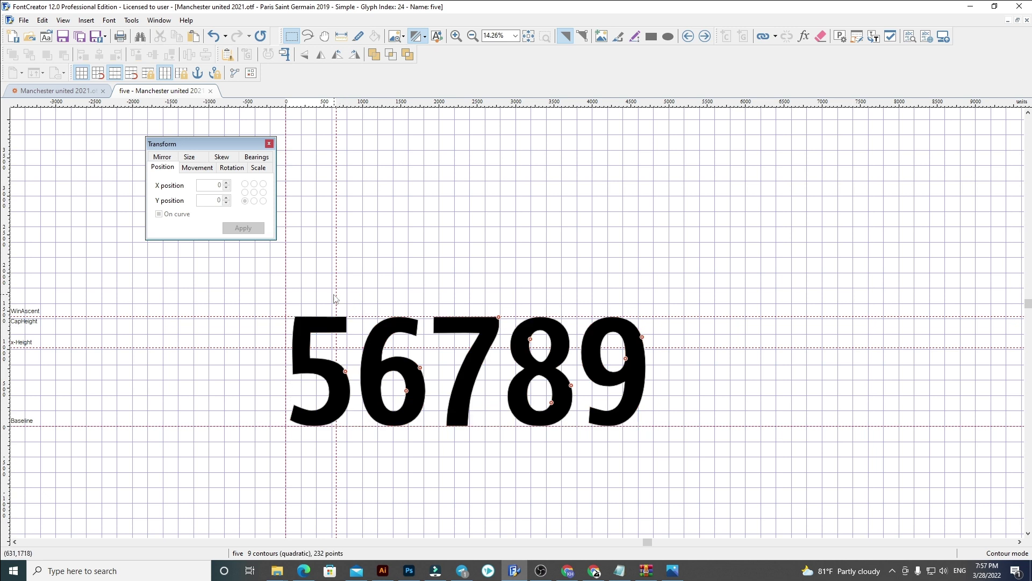
drag(336, 293, 354, 291)
drag(357, 295, 815, 480)
key(ctrl+x)
Replace glyph six's old outline with the cut digits 6 to 9 at X position 60.
click(705, 37)
key(ctrl+a)
key(Delete)
key(ctrl+v)
click(206, 184)
text(60)
key(Return)
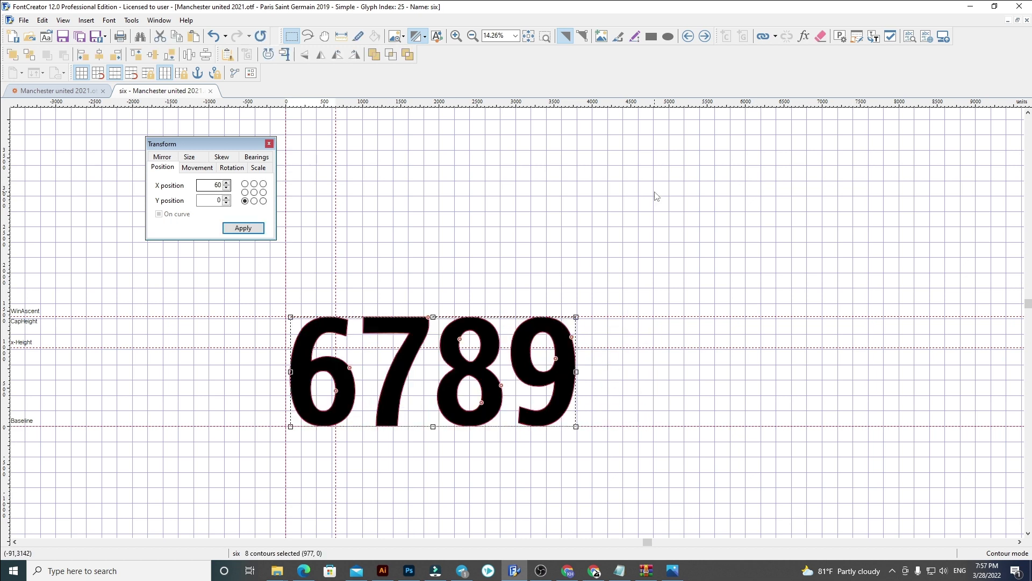
Widen glyph six's advance width to the 6's edge and cut the digits 7 to 9 out of it.
click(333, 290)
drag(334, 287, 357, 285)
drag(740, 504, 360, 291)
key(Delete)
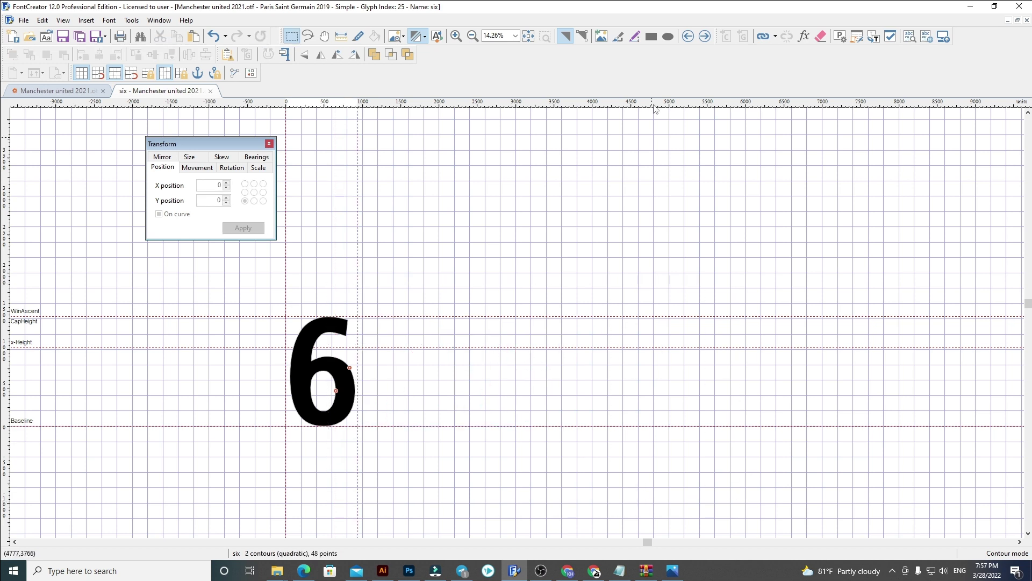
Replace glyph seven's old outline with the cut digits 7 to 9 at X position 60.
click(706, 36)
key(ctrl+a)
key(Delete)
key(Delete)
key(ctrl+v)
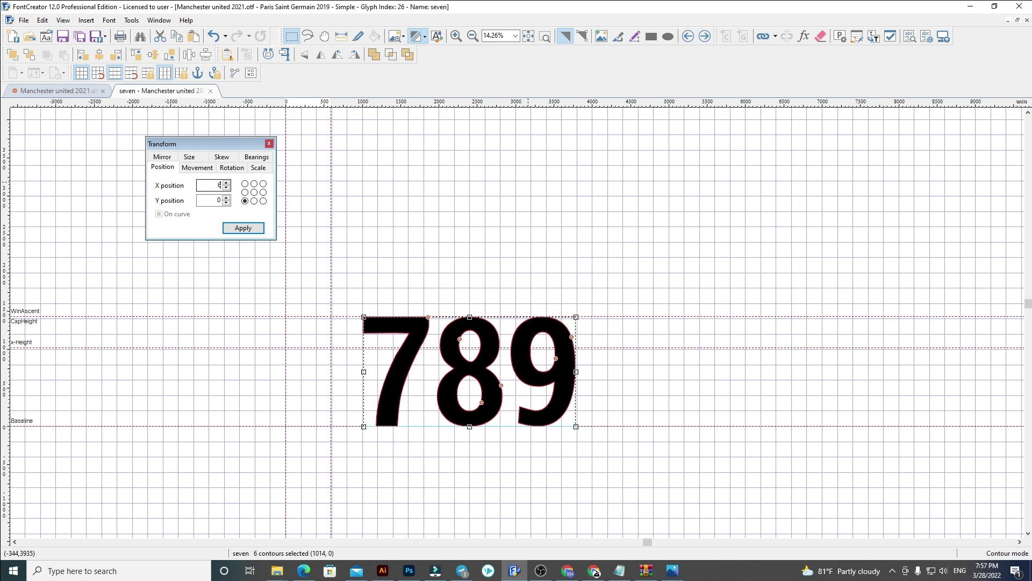
key(Return)
Widen glyph seven's advance width to the 7's edge and cut the digits 8 and 9 out of it.
click(376, 286)
drag(334, 298, 359, 298)
drag(648, 487, 352, 287)
key(Delete)
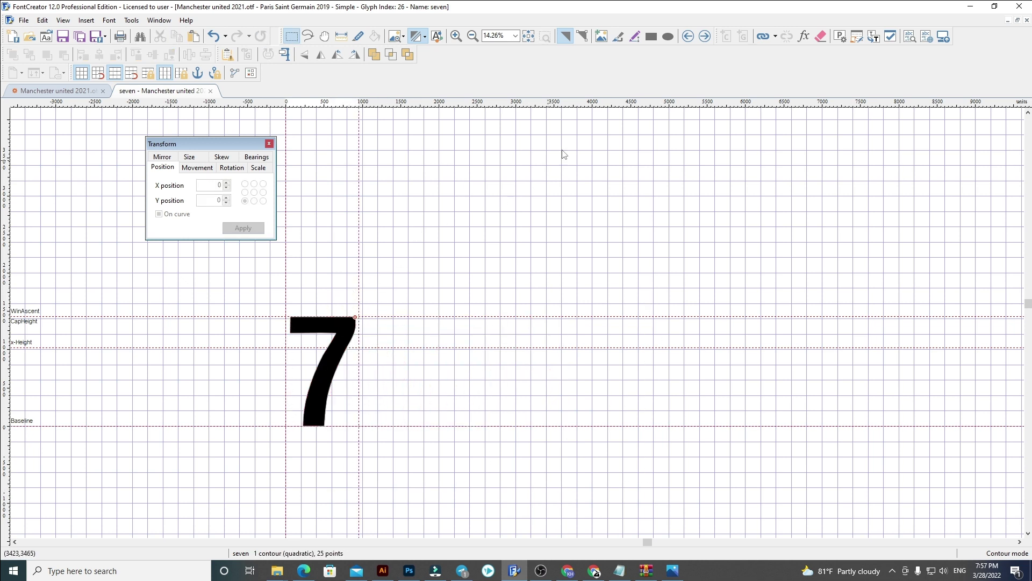
Replace glyph eight's old outline with the cut digits 8 and 9 at X position 60.
click(705, 37)
key(ctrl+a)
key(Delete)
key(ctrl+v)
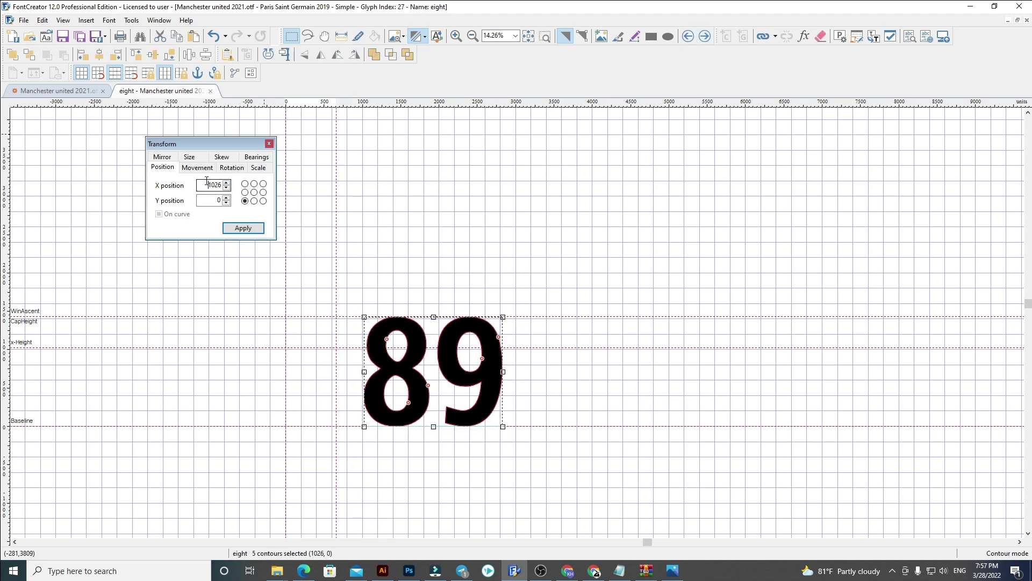
text(60)
key(Return)
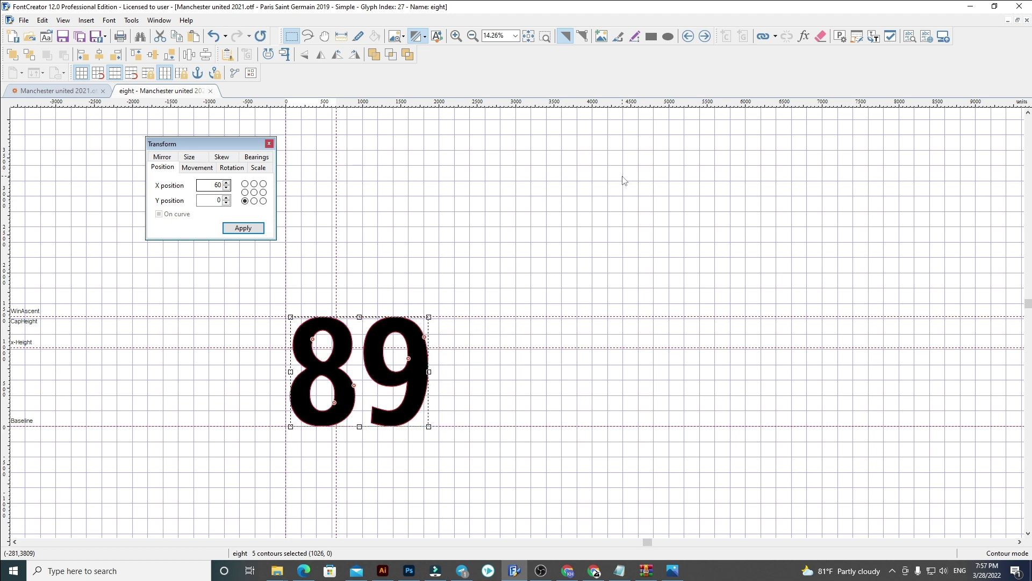
Widen glyph eight's advance width to the 8's edge and cut the digit 9 out of it.
click(348, 280)
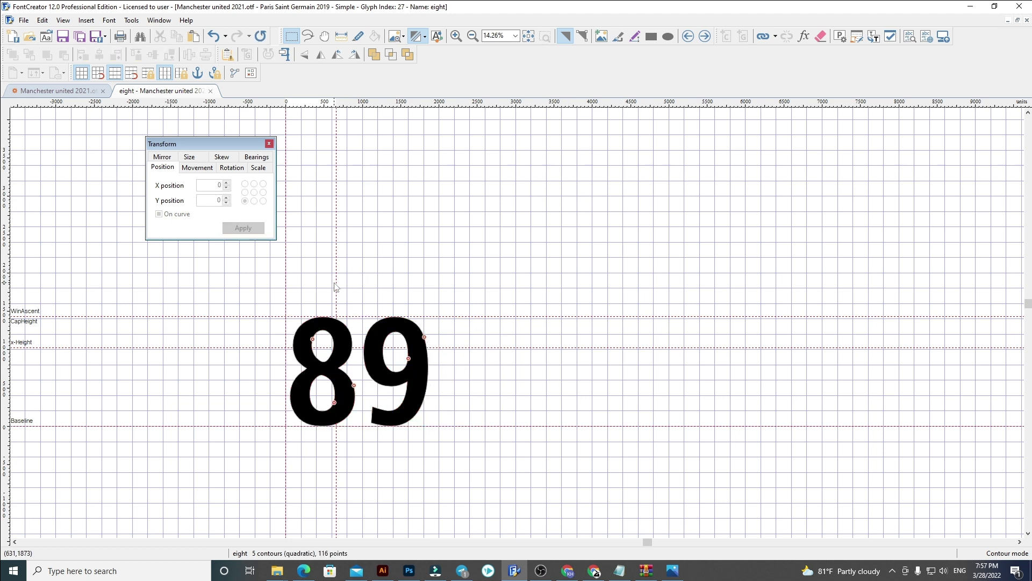
drag(339, 283, 591, 452)
key(Delete)
Replace glyph nine's old outline with the cut digit 9 at X position 60.
click(702, 40)
key(Delete)
key(ctrl+v)
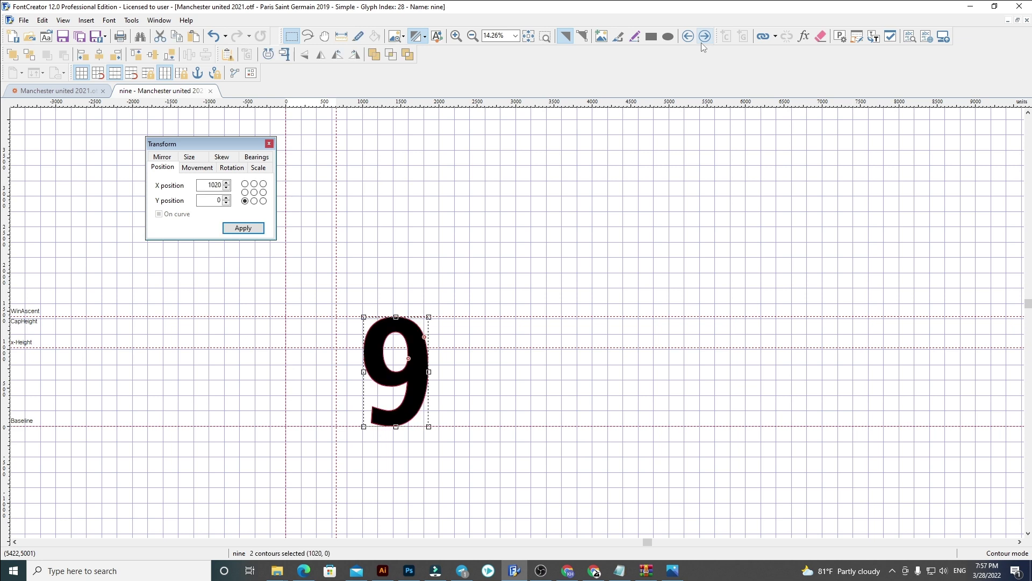
text(60)
key(Return)
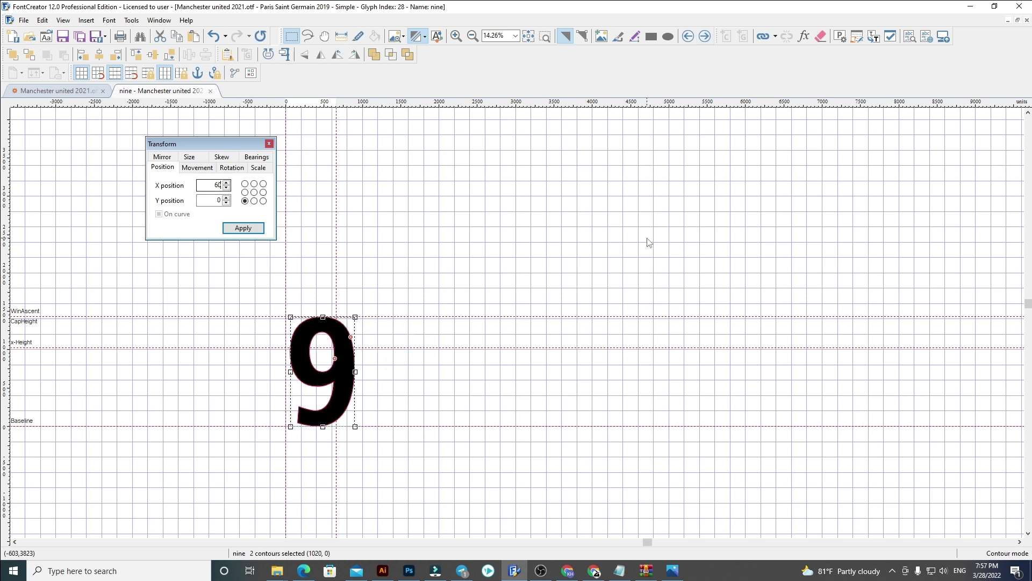
Widen glyph nine's advance width to the 9's edge and close the glyph editor to return to the glyph overview.
click(649, 242)
drag(336, 300, 359, 302)
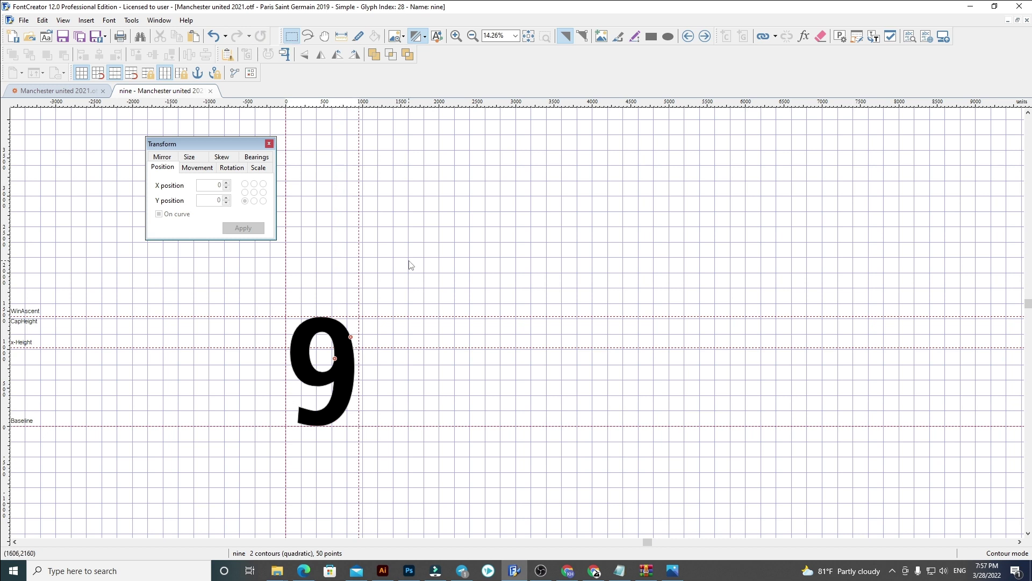
click(705, 36)
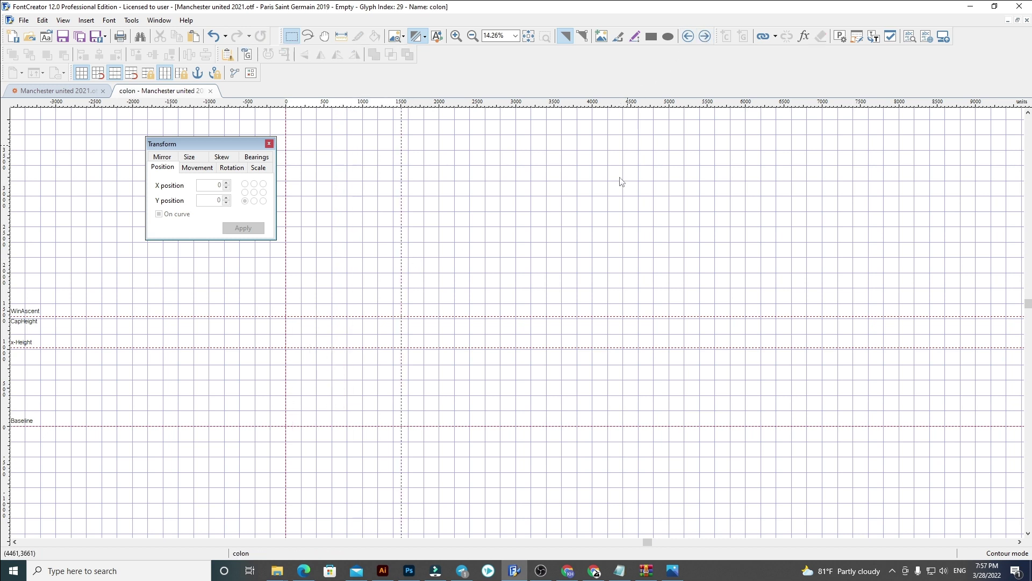
click(211, 90)
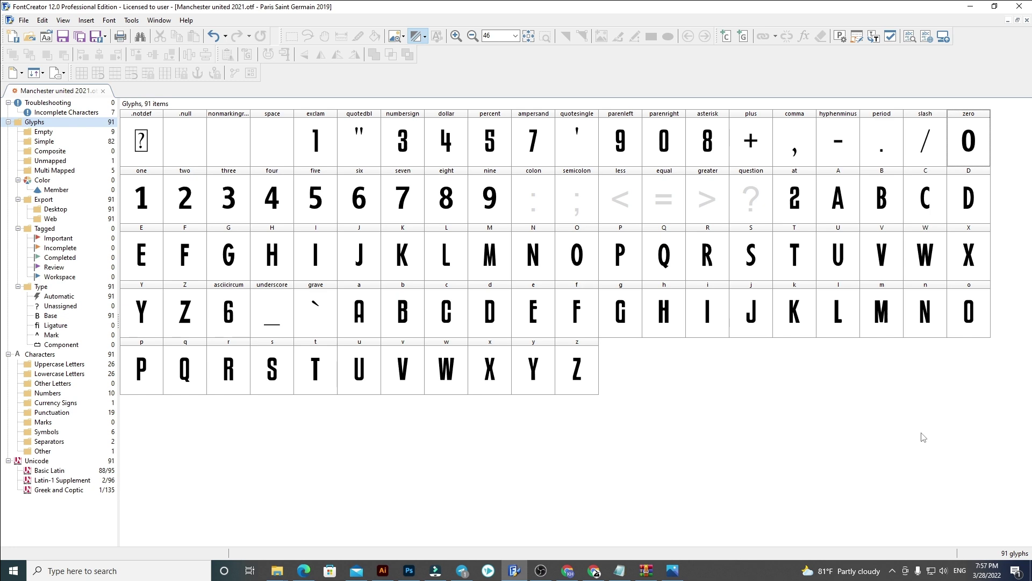
Copy glyph zero onto parenright, glyph nine onto parenleft and glyph eight onto asterisk.
click(976, 153)
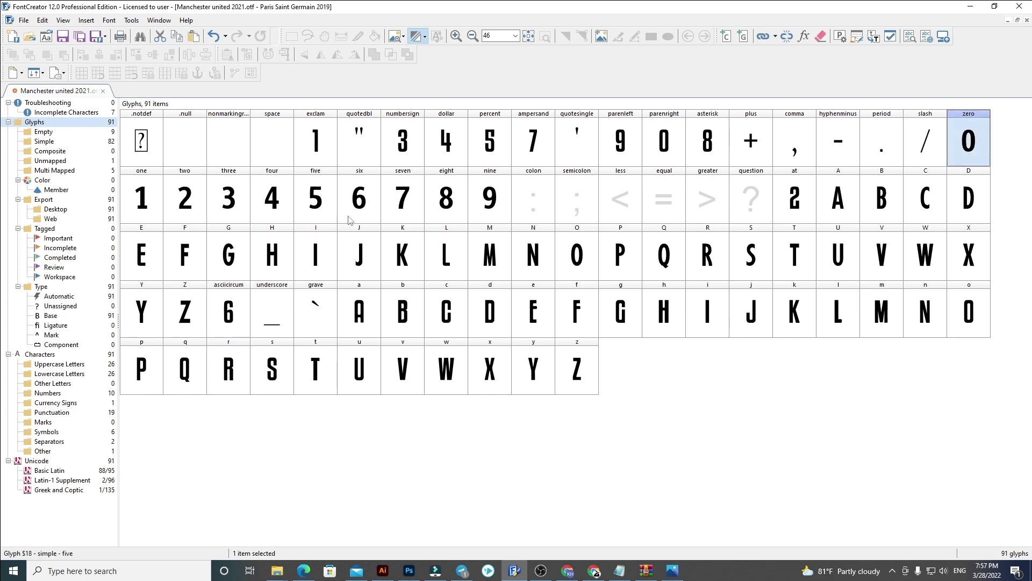
click(665, 143)
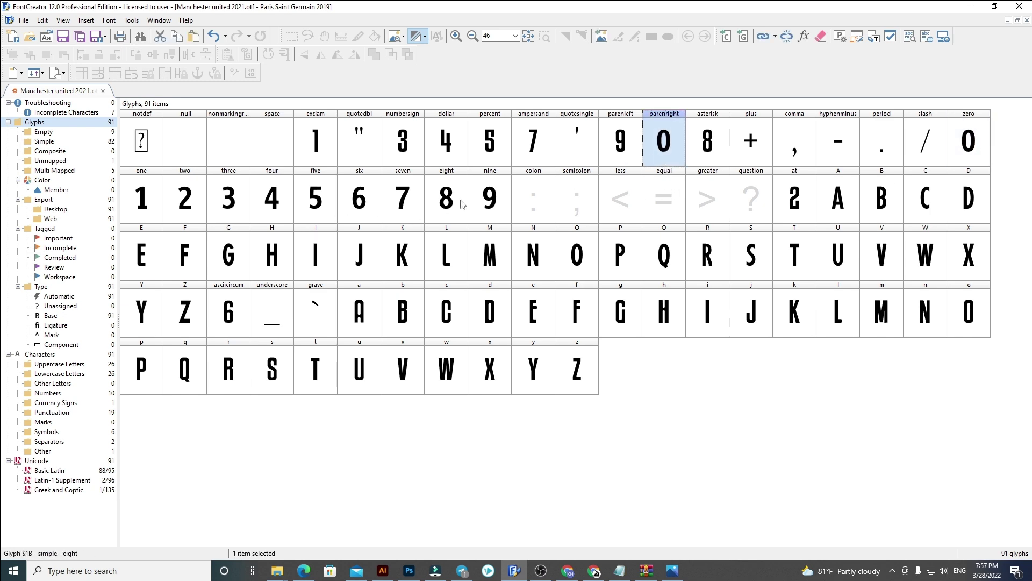
click(489, 209)
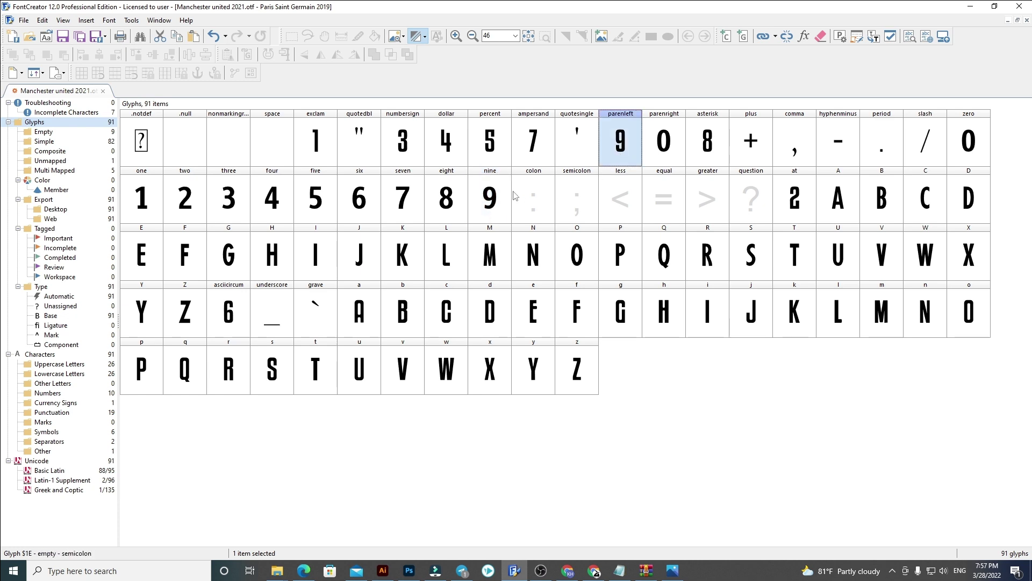
click(450, 207)
click(693, 155)
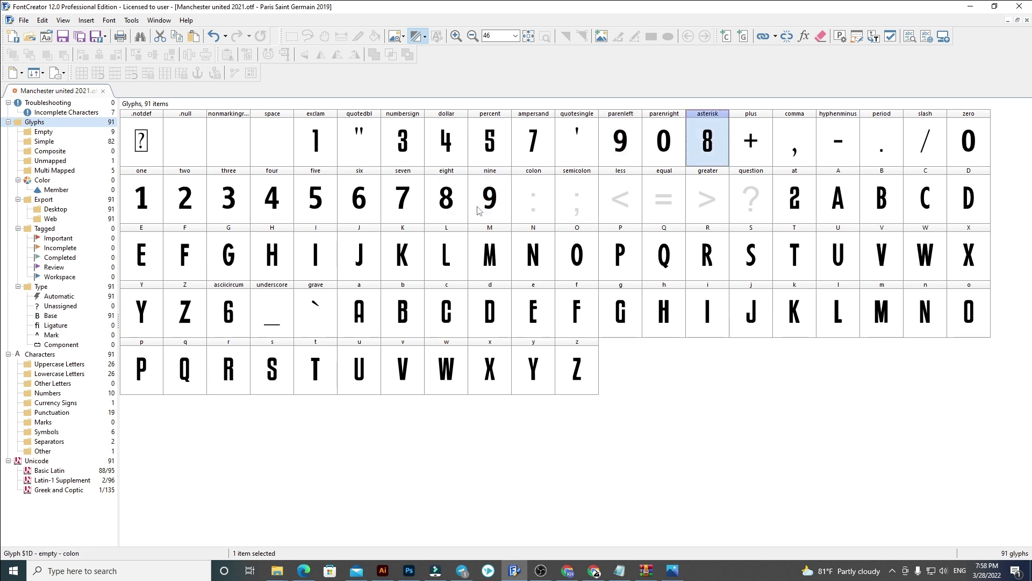
Copy glyph seven onto ampersand and glyphs three to five onto numbersign, dollar and percent.
click(415, 209)
click(551, 153)
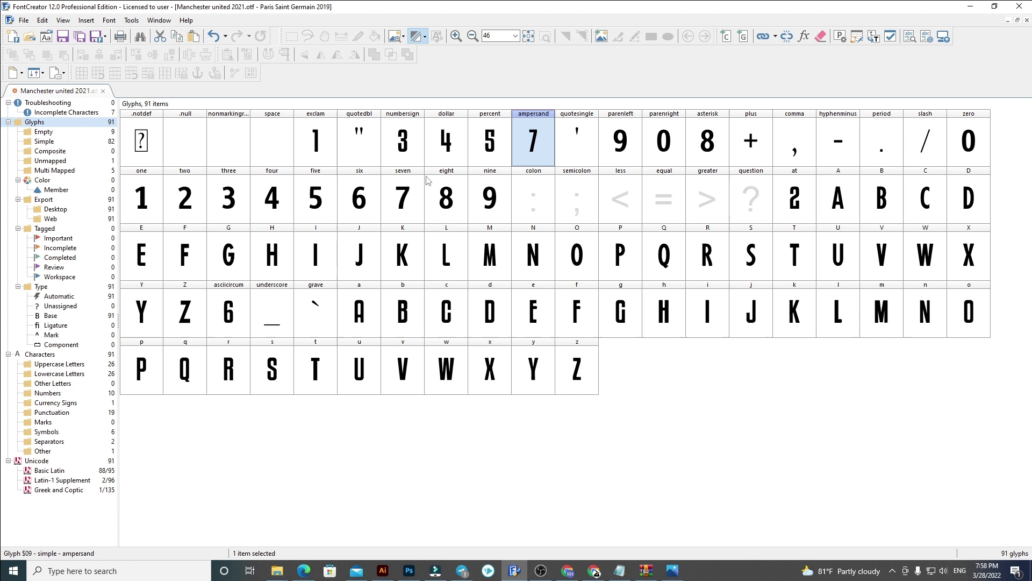
drag(226, 203, 304, 205)
drag(417, 161, 490, 141)
Copy glyph one onto exclam and glyph two onto the at glyph.
click(135, 209)
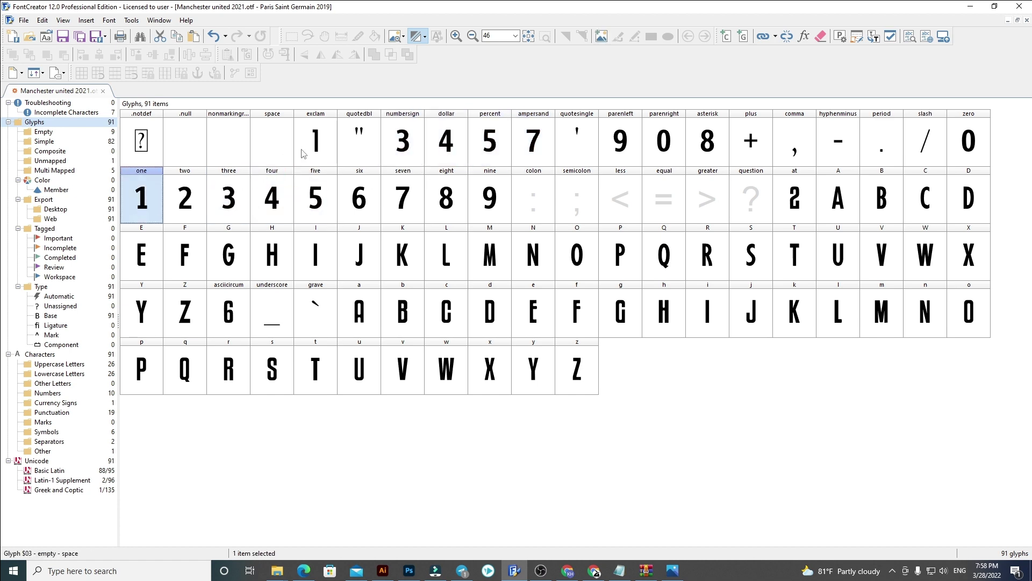
click(327, 152)
click(199, 218)
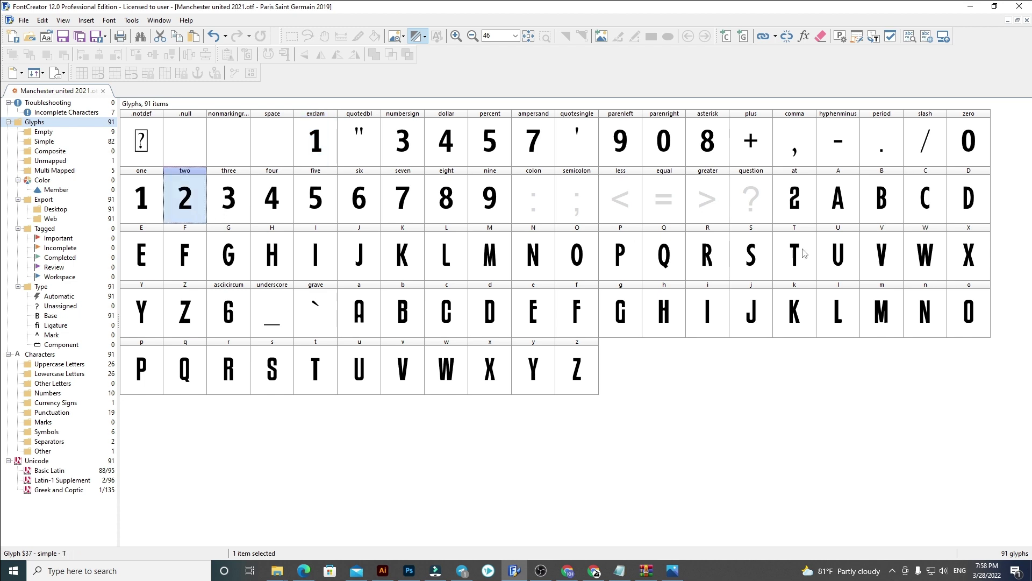
click(796, 210)
key(ctrl+v)
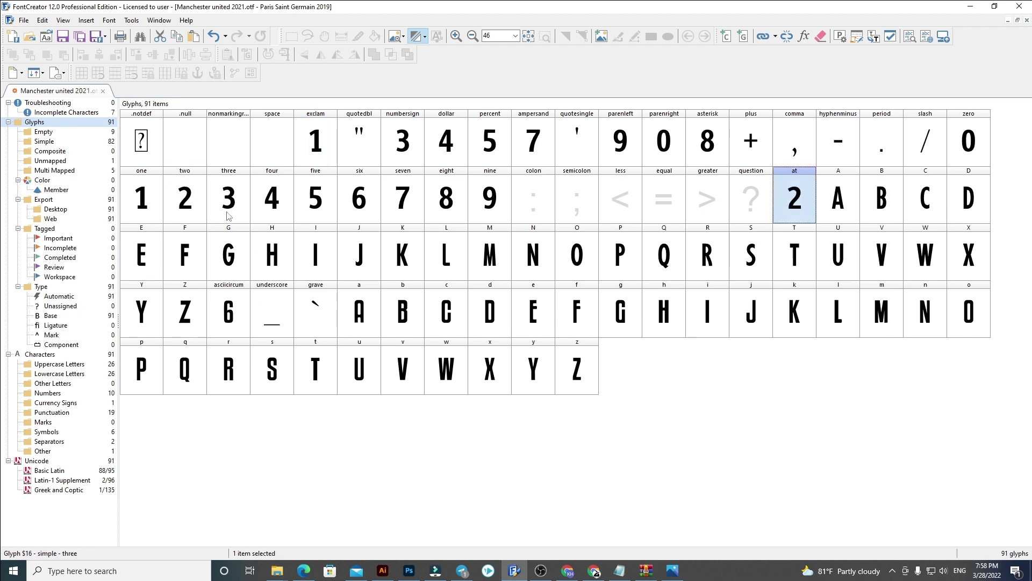
Copy glyph six onto asciicircum.
click(338, 202)
click(223, 318)
key(ctrl+v)
Copy the uppercase glyphs A through Z onto the lowercase glyphs a through z.
click(839, 199)
shift+click(193, 322)
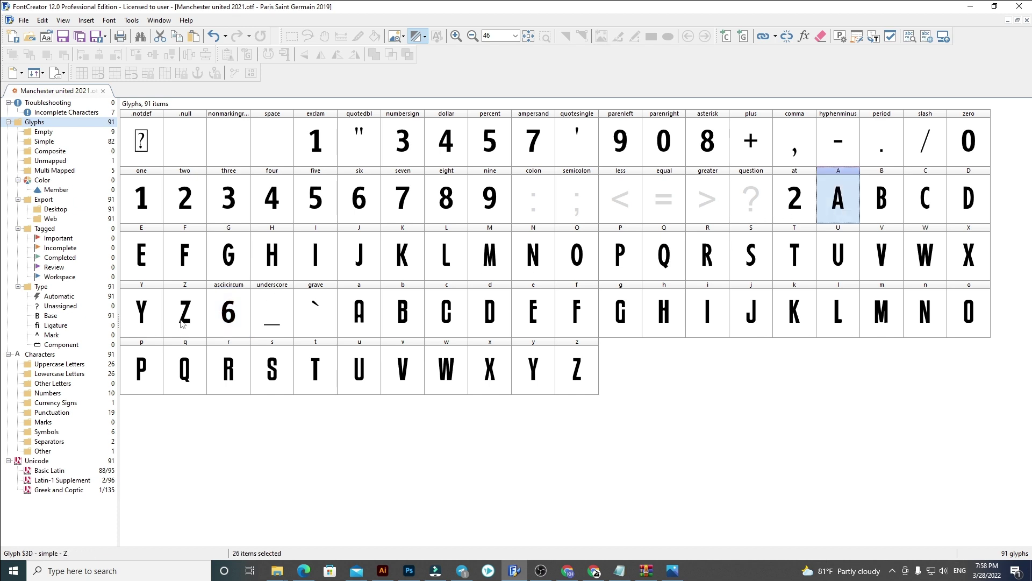
click(373, 320)
shift+click(559, 382)
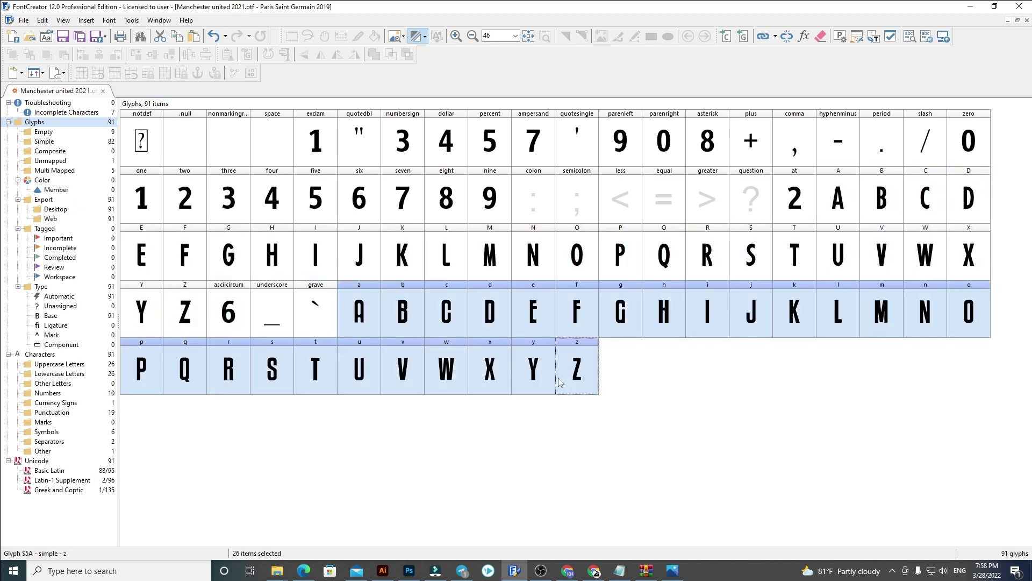
key(ctrl+v)
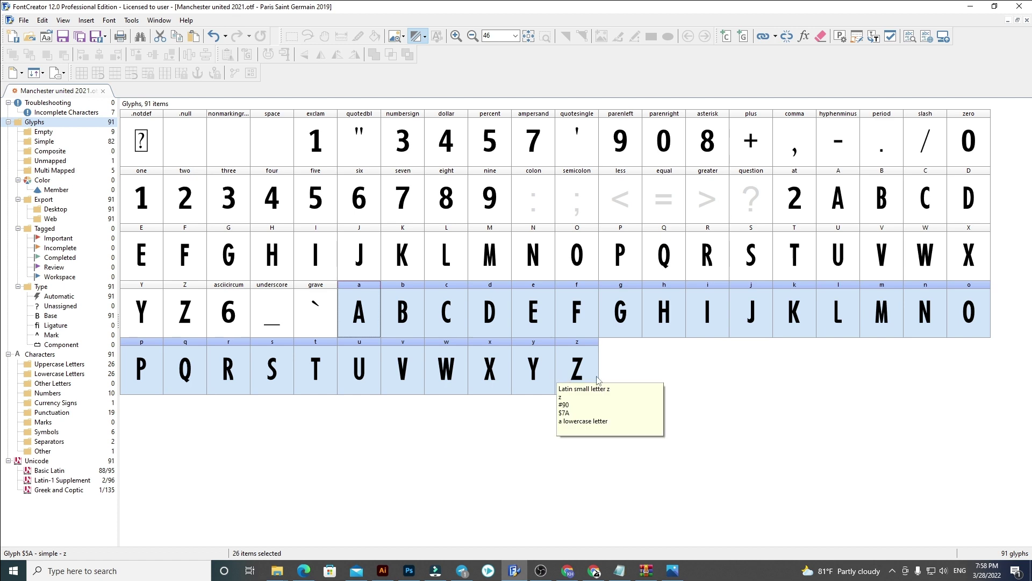
click(755, 409)
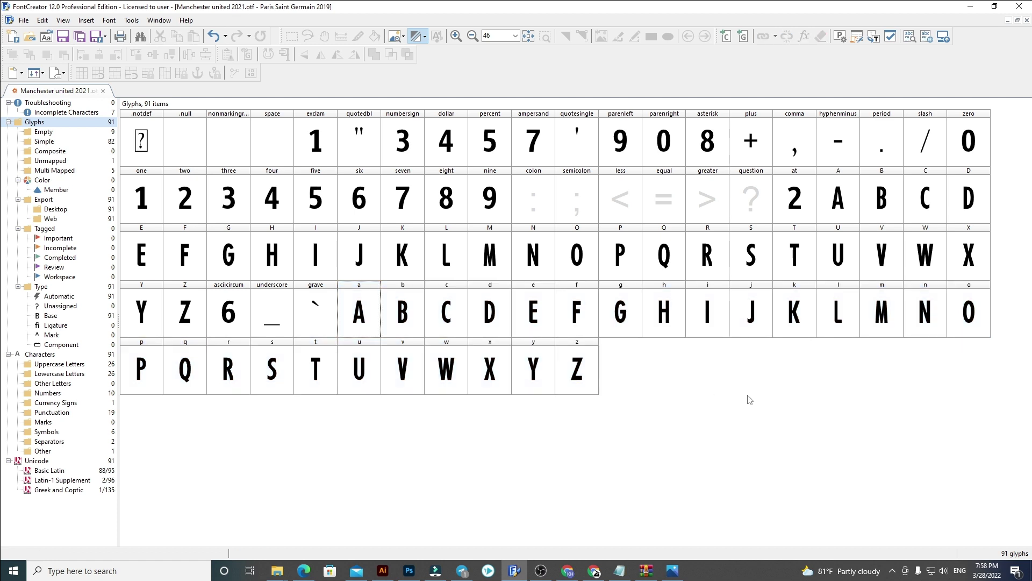
Switch to Illustrator, copy the title text Paris Saint Germain 2019, and return to FontCreator.
click(383, 570)
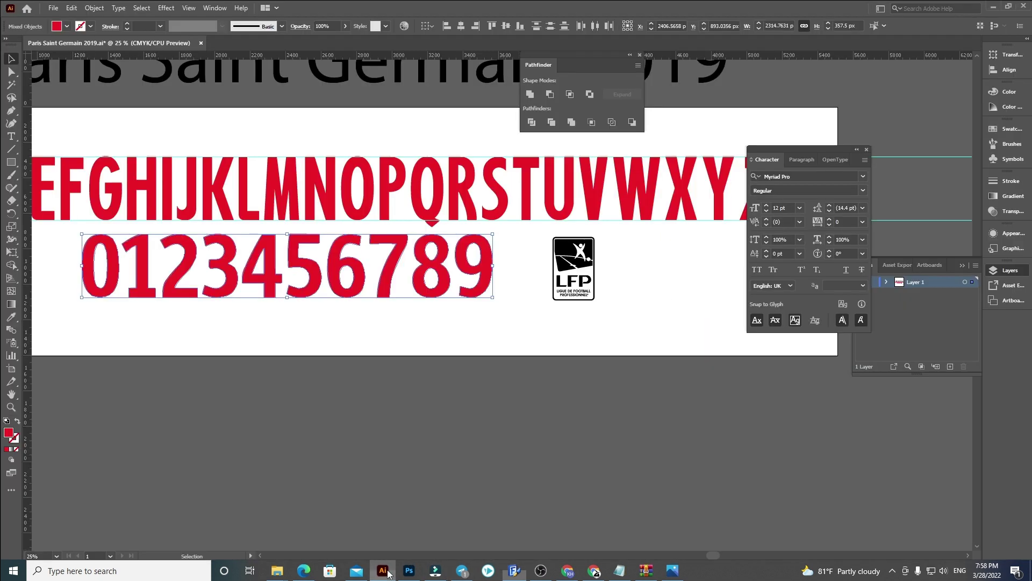
triple_click(357, 140)
key(ctrl+c)
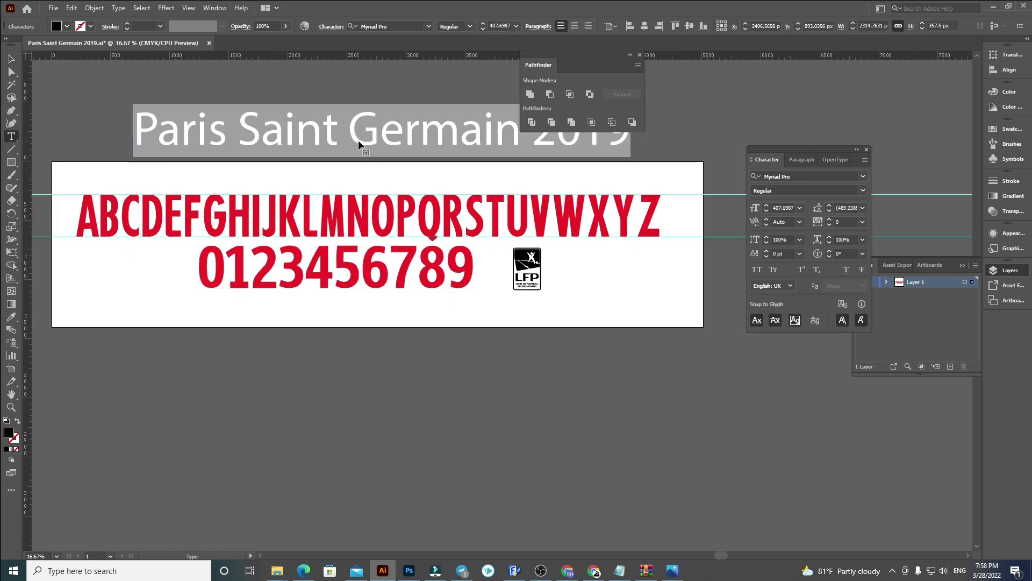
click(10, 58)
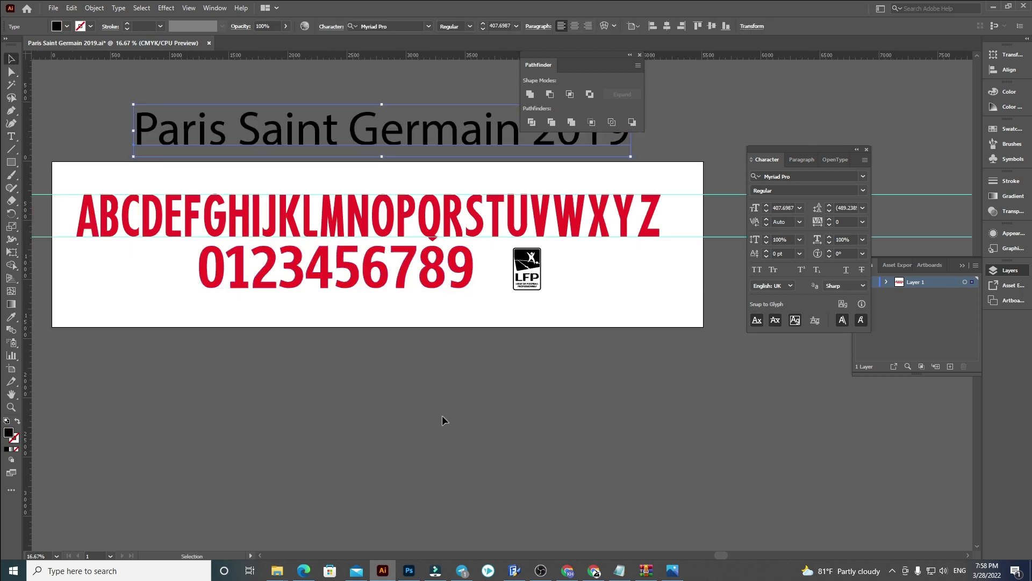
click(515, 570)
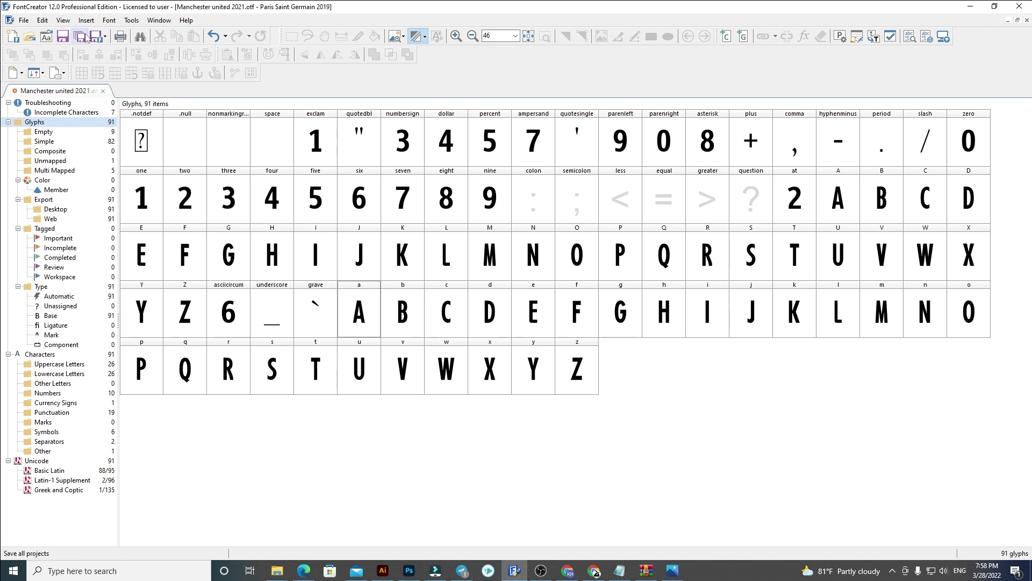
Paste Paris Saint Germain 2019 as the name in the font's properties.
click(63, 20)
key(Escape)
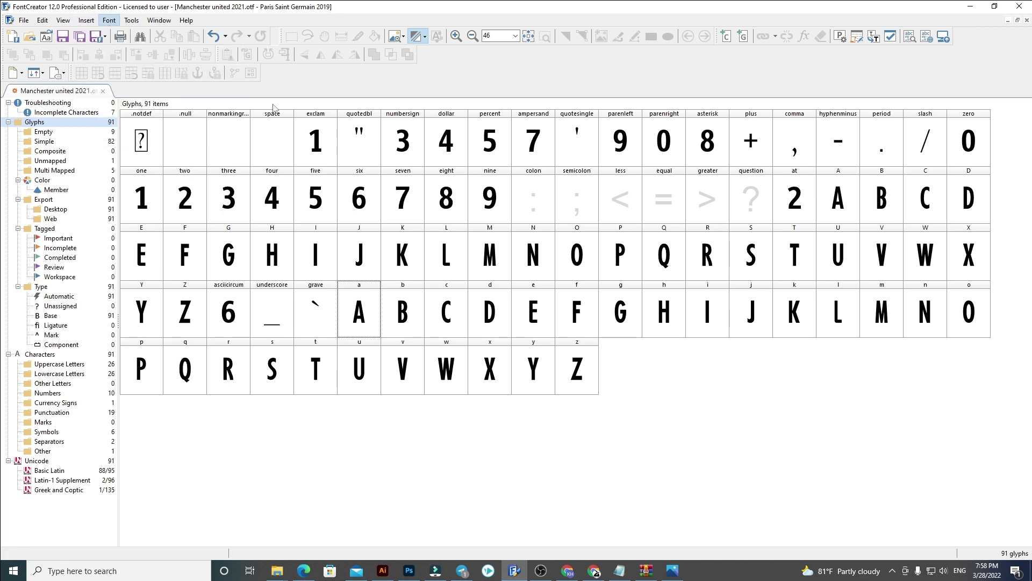
drag(553, 181, 398, 189)
key(ctrl+v)
click(565, 414)
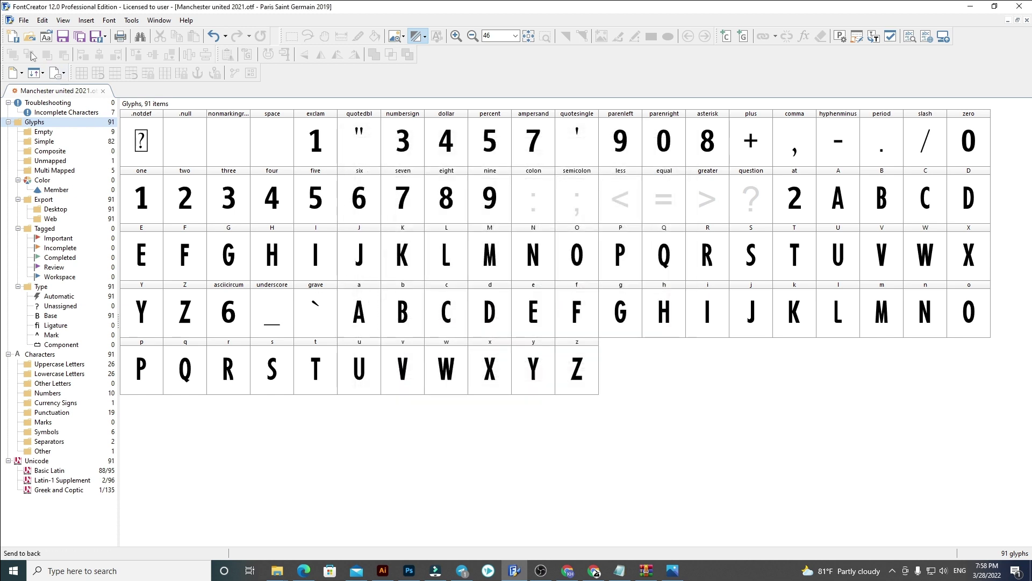
Export a TrueType desktop font named Paris Saint Germain 2019 into the Paris Saint Germain 2019 folder under Font Design.
click(24, 20)
mouse_move(83, 175)
click(162, 173)
click(504, 347)
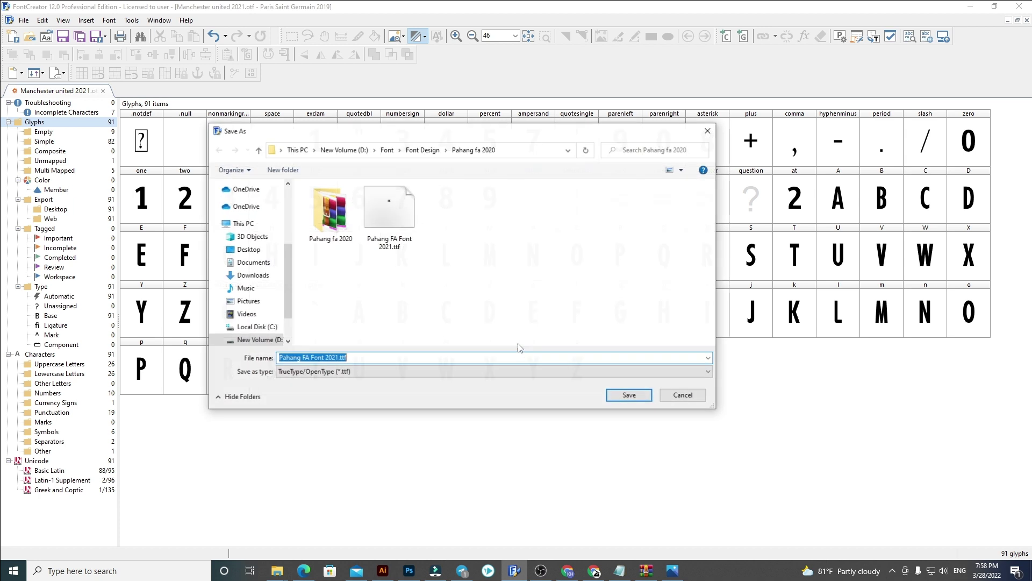
click(394, 355)
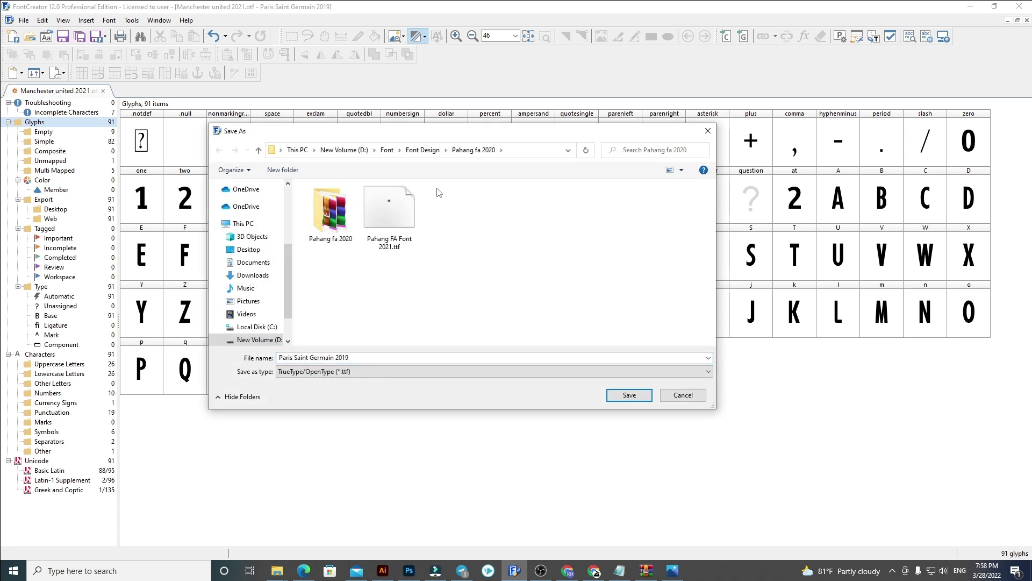
click(422, 150)
click(375, 236)
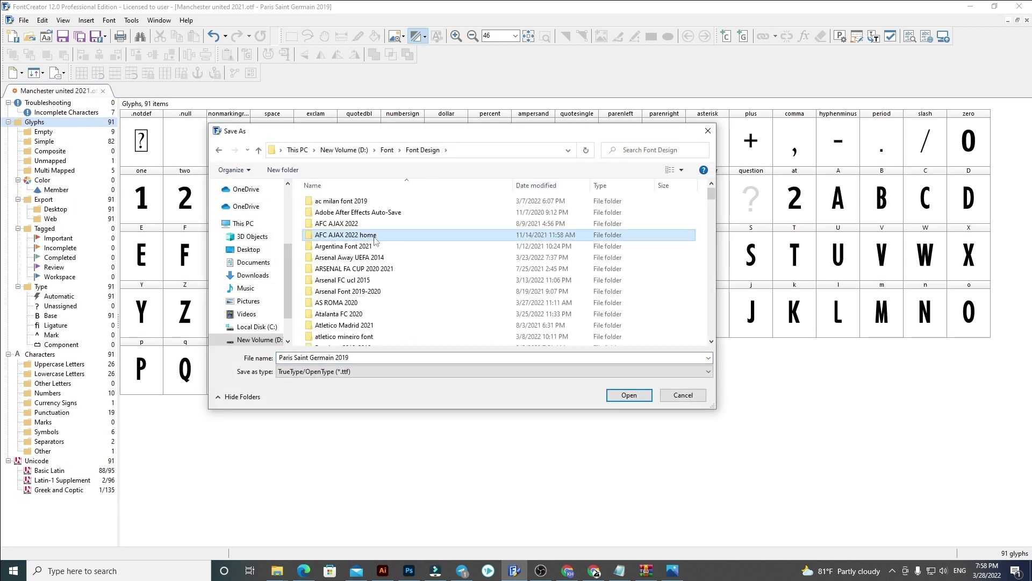
key(p)
double_click(350, 209)
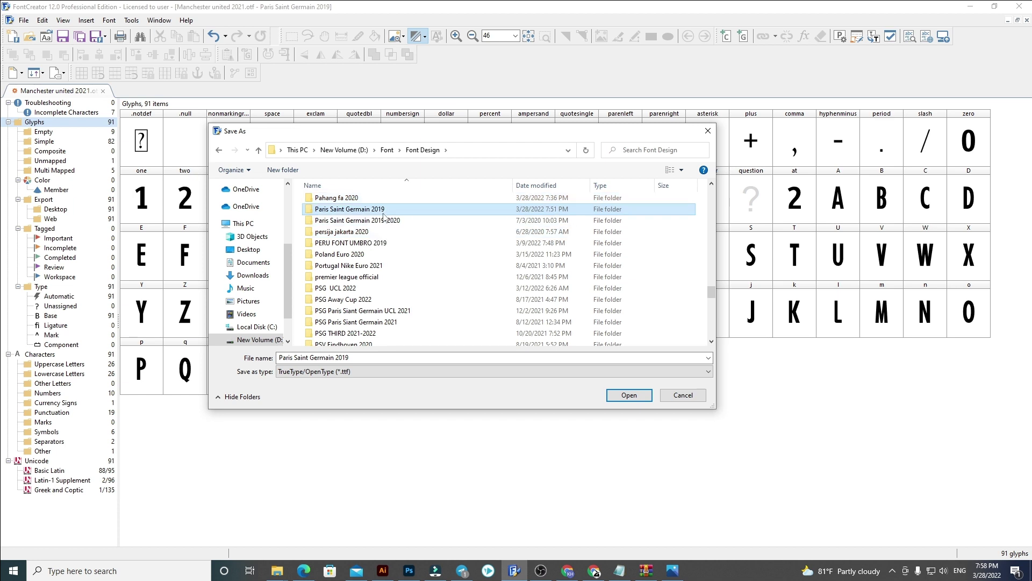
click(628, 395)
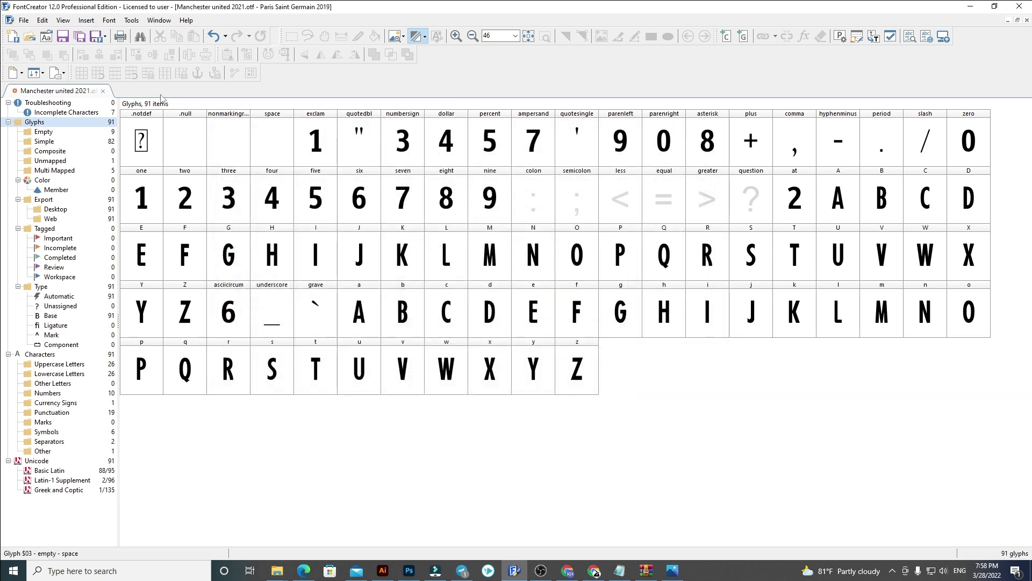
Export an OpenType version of the desktop font as Paris Saint Germain 2019.otf in the same folder.
click(23, 20)
mouse_move(53, 163)
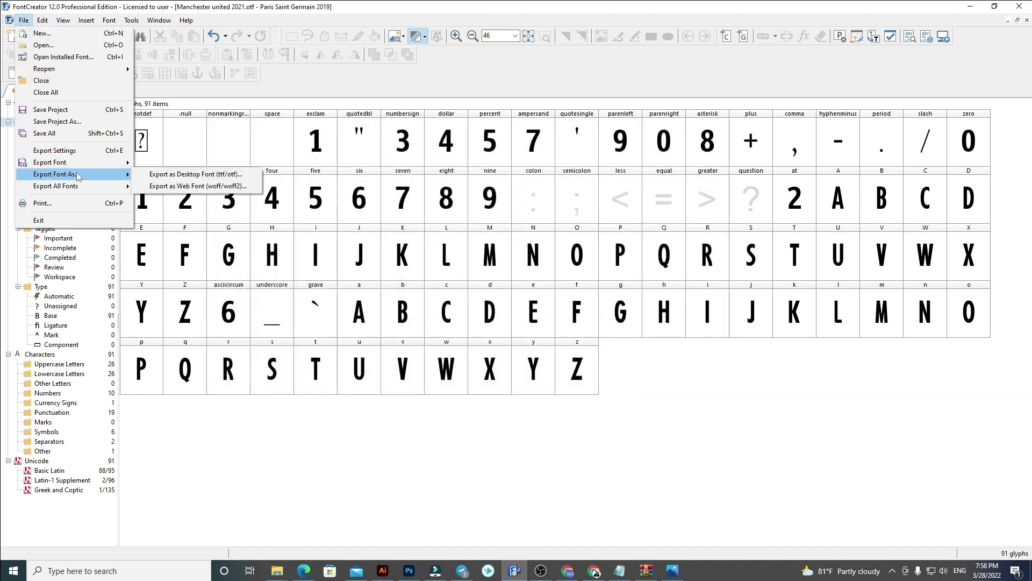
click(171, 175)
click(504, 346)
click(342, 371)
click(342, 390)
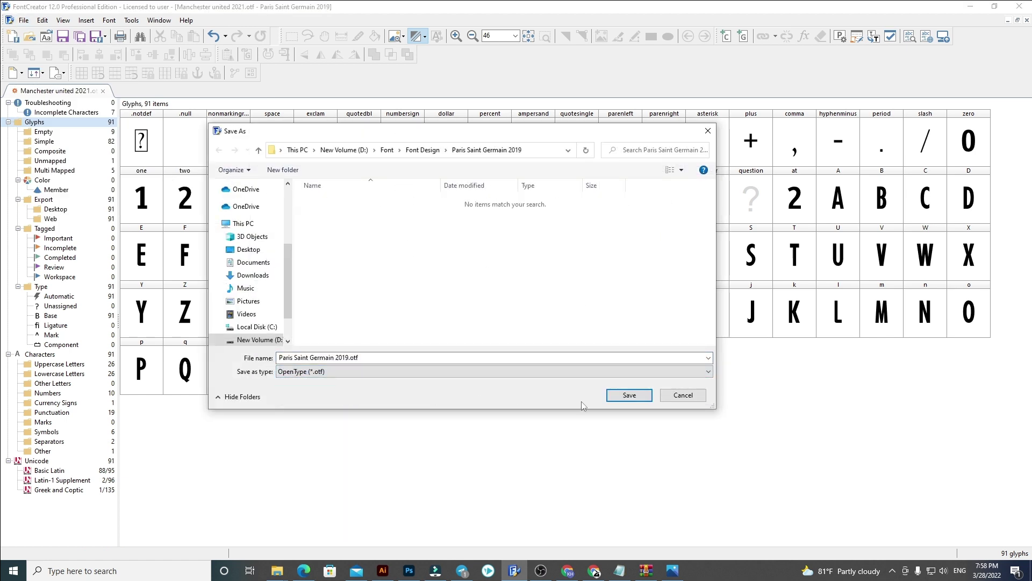
click(617, 397)
Switch to the Paris Saint Germain 2019 folder in File Explorer and install Paris Saint Germain 2019.ttf.
mouse_move(277, 571)
click(215, 524)
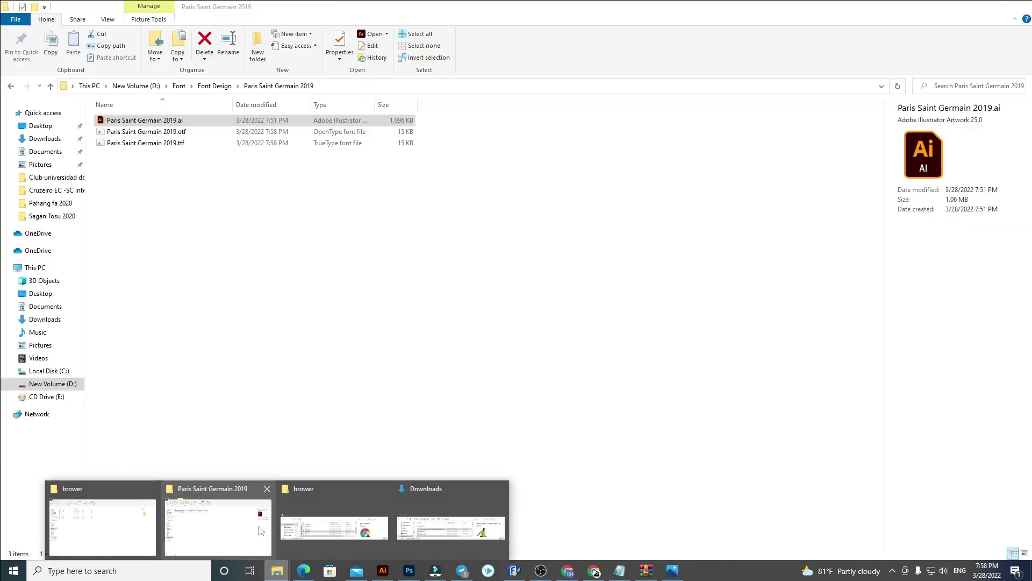
double_click(145, 145)
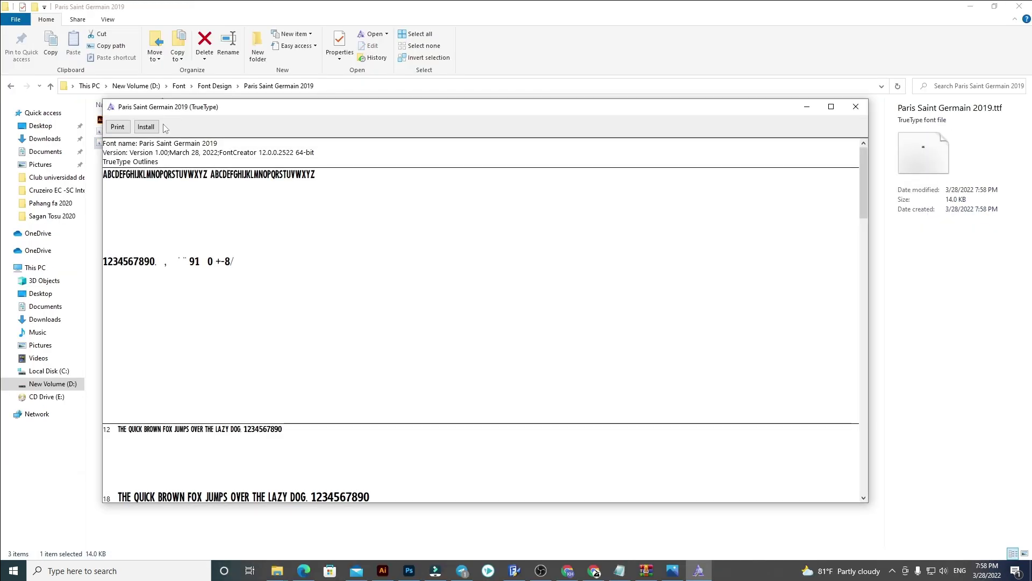
click(145, 126)
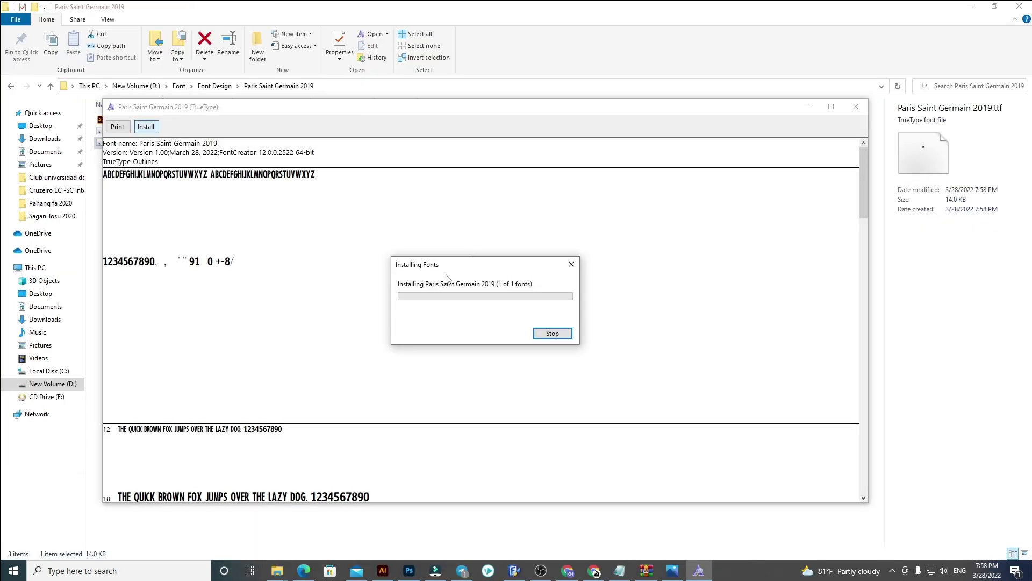
click(855, 106)
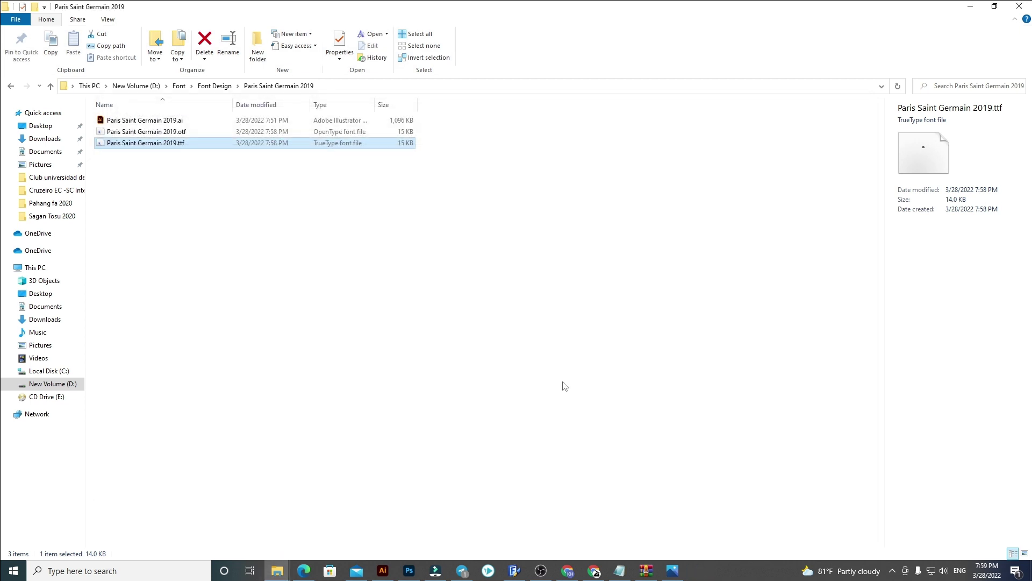
Switch to Illustrator and set the title text in the Paris Saint Germain 2019 font.
click(382, 570)
click(338, 132)
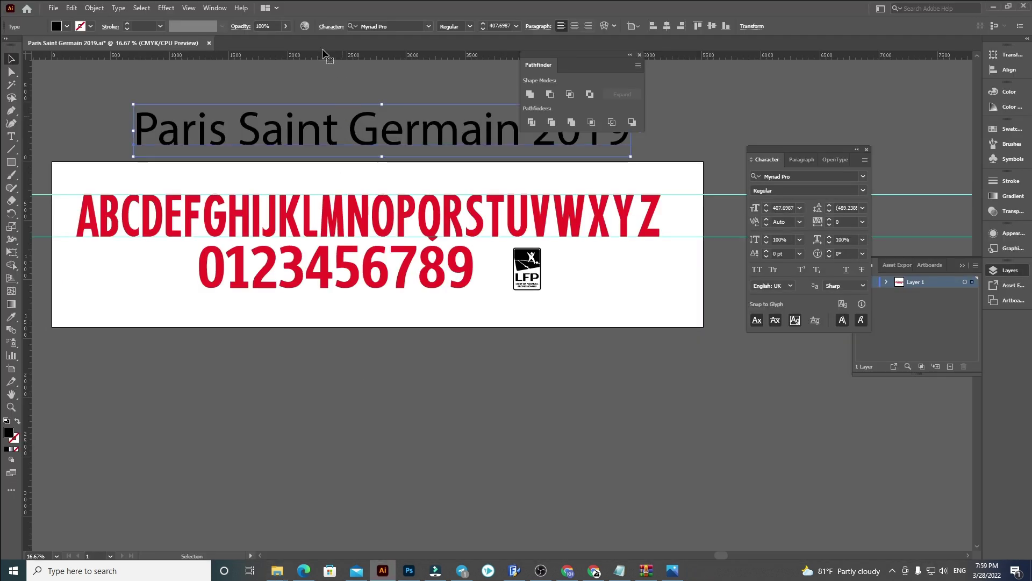
click(396, 26)
text(p)
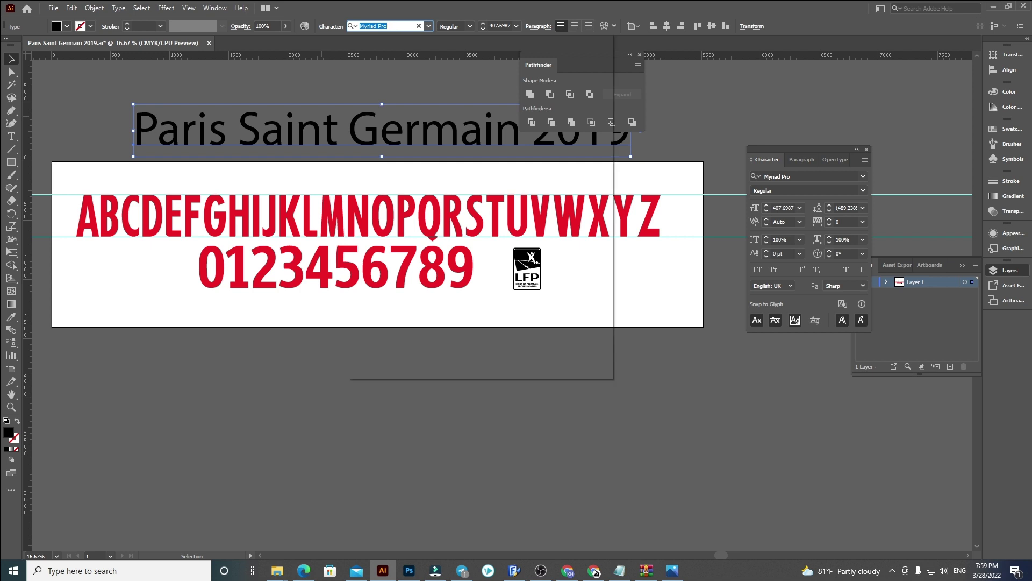
text(a)
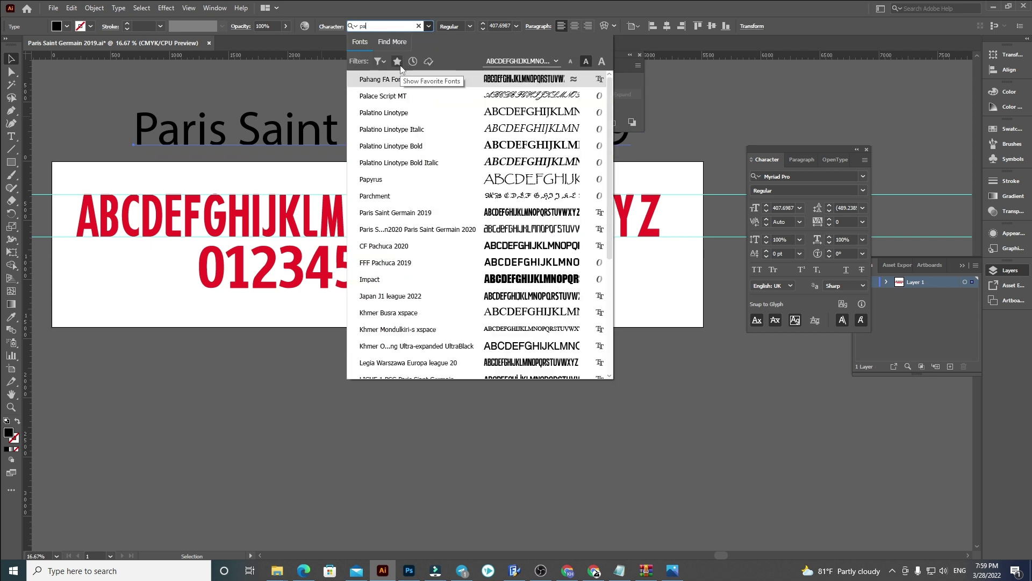
text(ri)
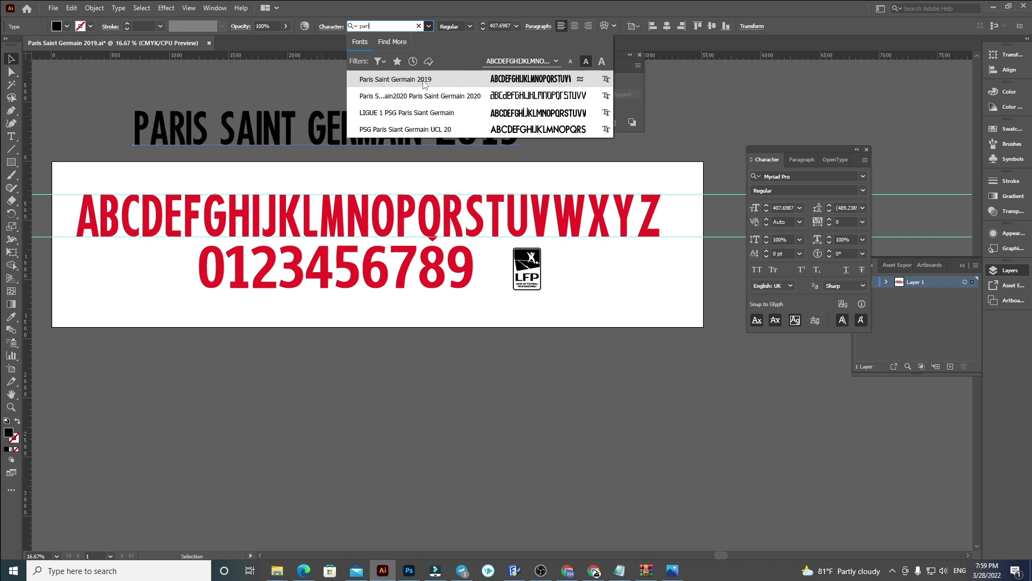
click(423, 80)
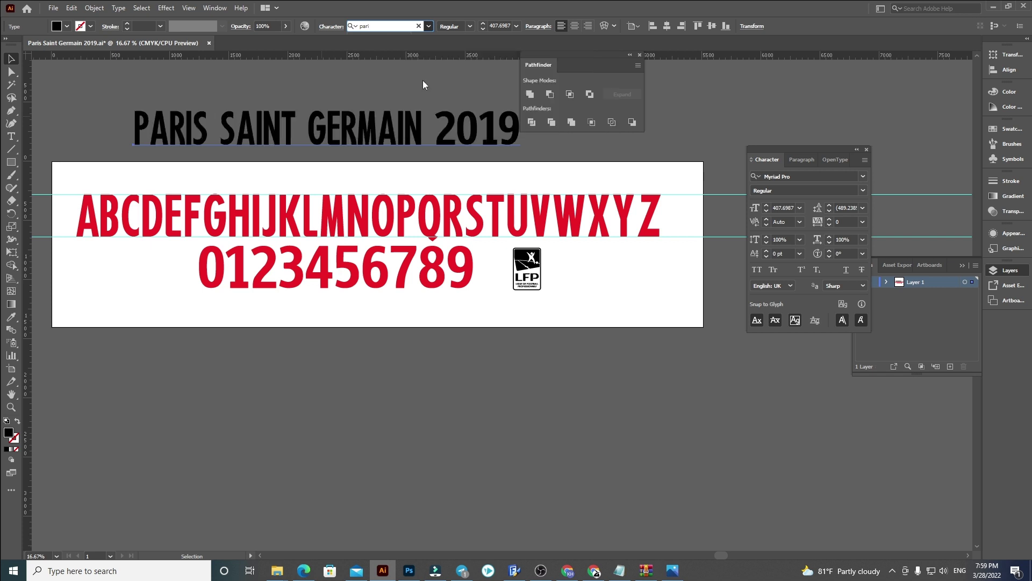
Move the title text so it sits centred just above the artboard.
mouse_move(395, 127)
mouse_down()
mouse_move(406, 135)
mouse_move(388, 141)
mouse_up()
scroll(388, 141, down, 1)
click(640, 320)
drag(639, 320, 640, 401)
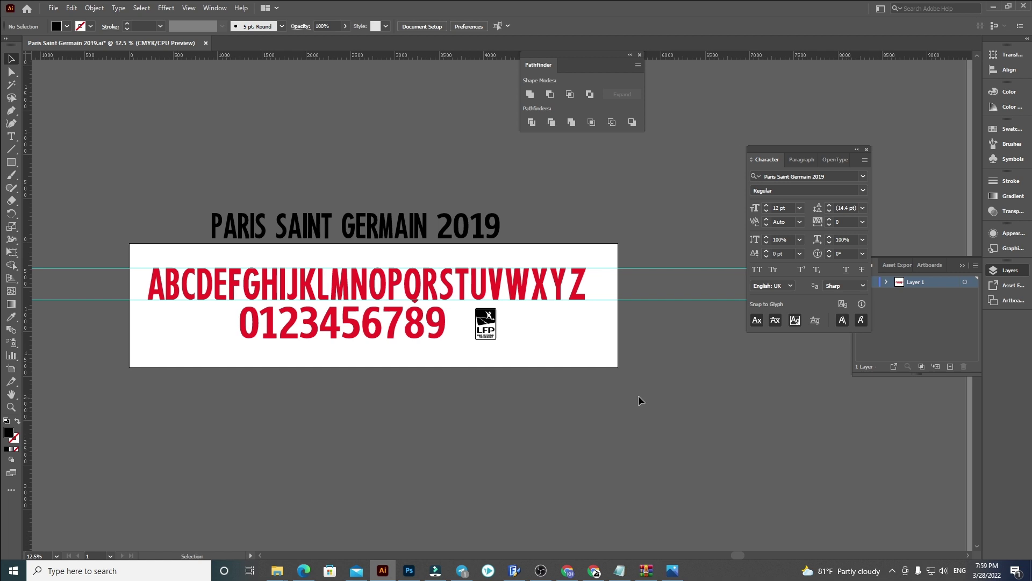
drag(535, 462, 486, 463)
drag(404, 235, 418, 235)
Copy the whole LFP badge from the artboard and paste it into the empty colon glyph in FontCreator.
scroll(455, 221, up, 2)
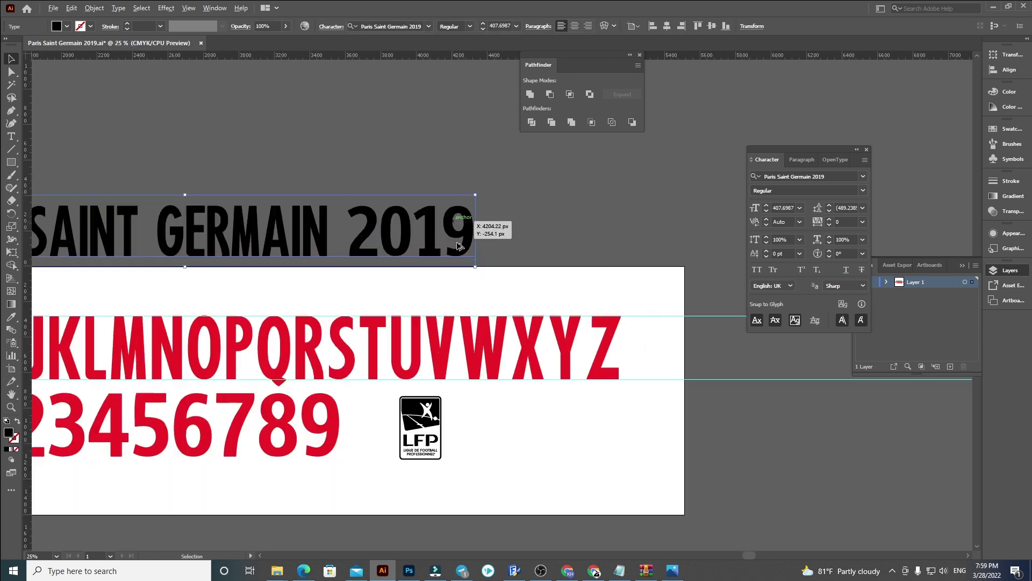
key(a)
drag(546, 492, 383, 392)
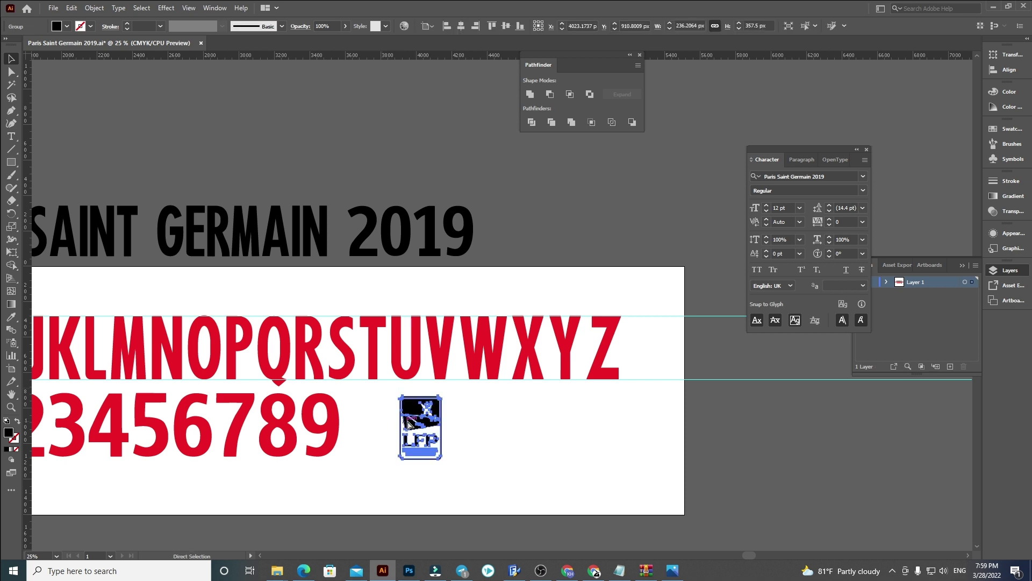
click(514, 570)
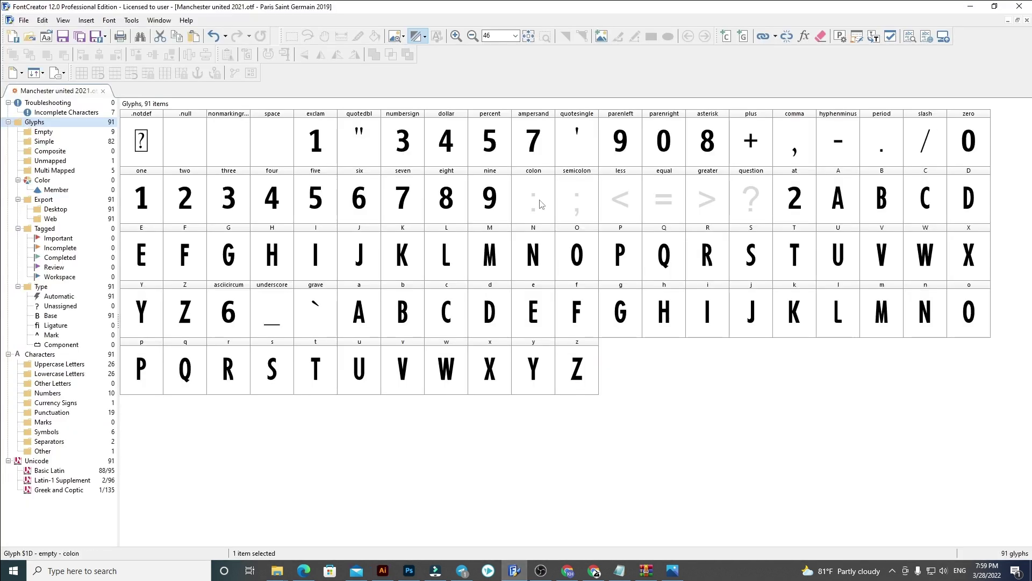
double_click(541, 204)
key(ctrl+v)
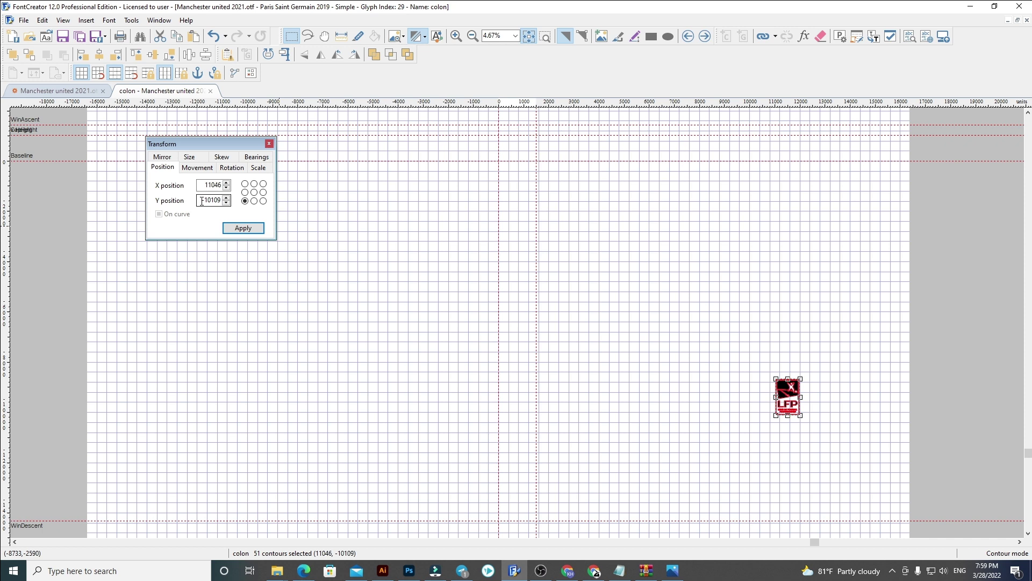
Position the LFP badge in the colon glyph at X 60, Y 0 and narrow the advance width to about 1050 units.
text(0)
key(Return)
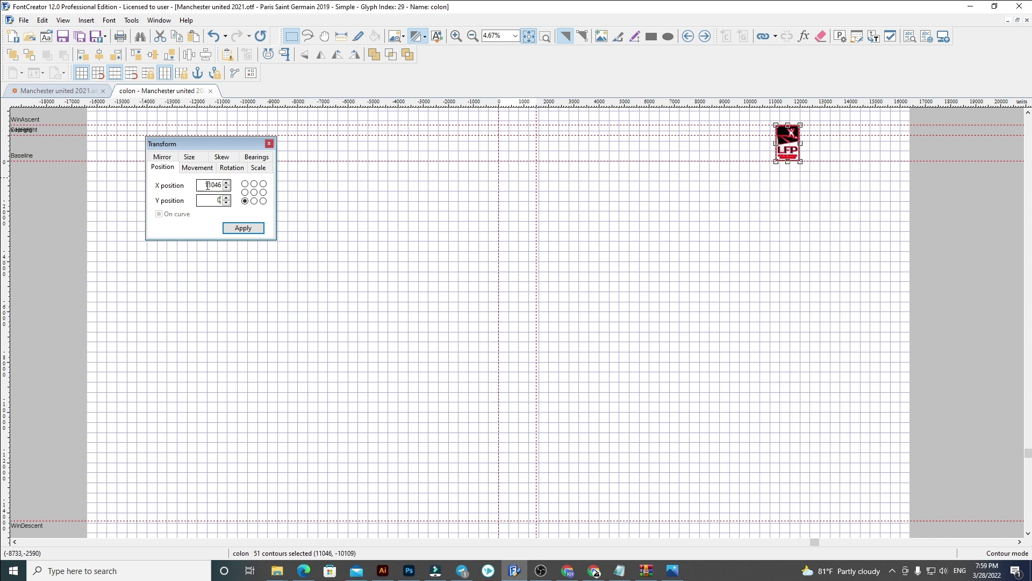
text(60)
key(Return)
click(605, 182)
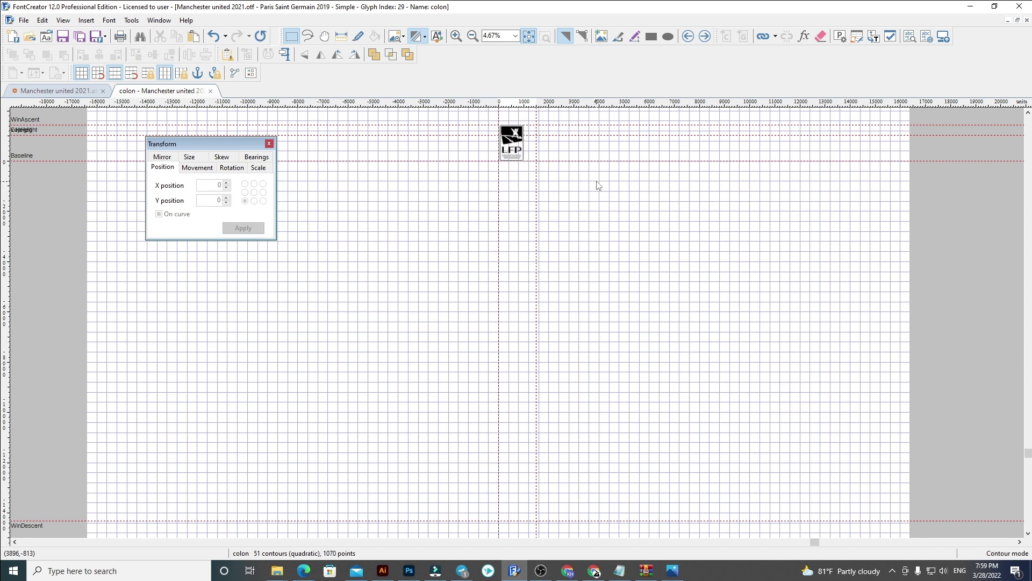
scroll(529, 142, up, 6)
drag(547, 178, 505, 177)
click(210, 91)
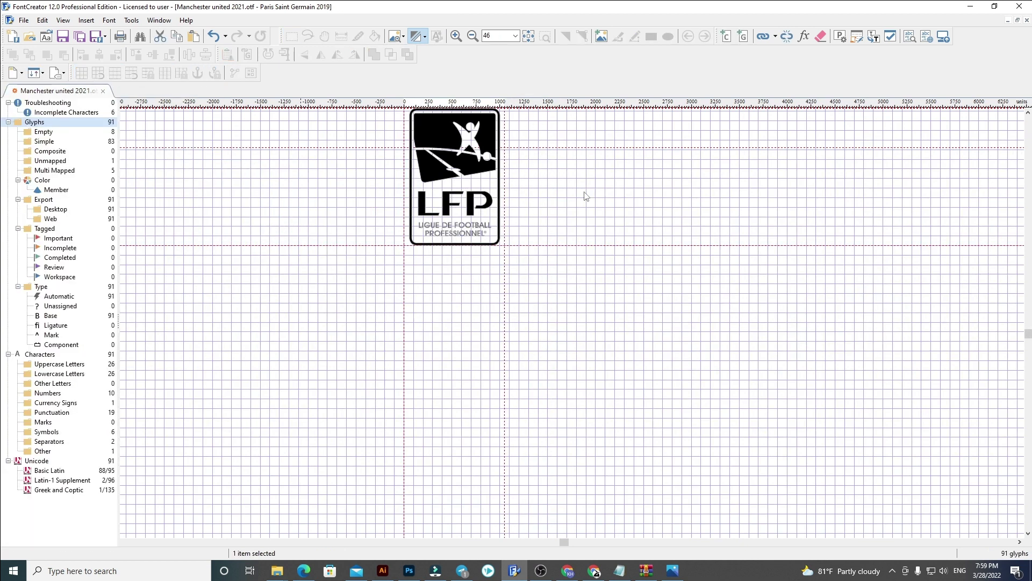
Copy the colon glyph's LFP badge onto the semicolon, less, equal, greater and question glyphs.
click(592, 203)
drag(723, 209, 751, 207)
key(ctrl+v)
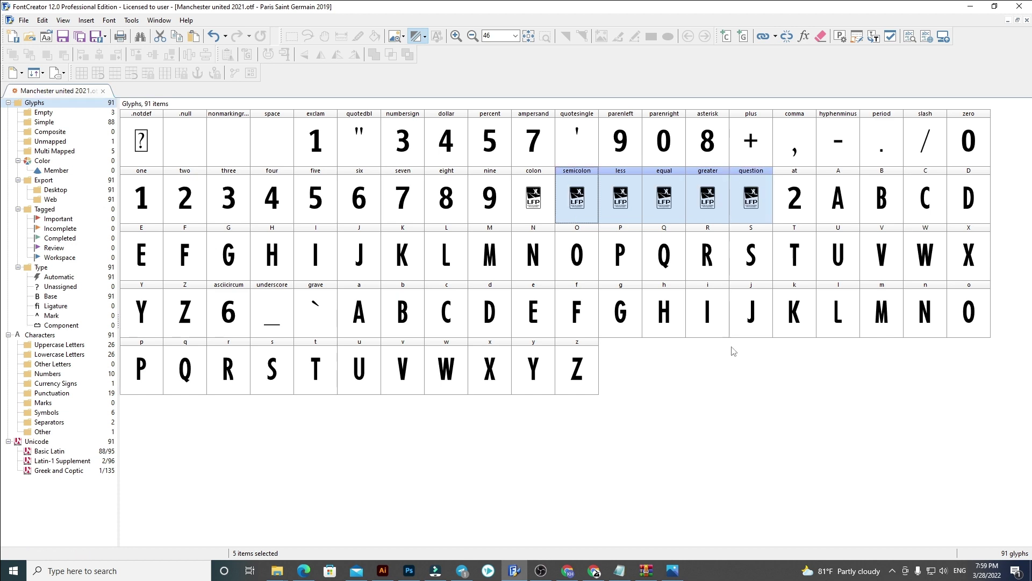
Export the desktop font as the OpenType file Paris Saint Germain 2019.otf, replacing the existing file in the Paris Saint Germain 2019 folder.
click(734, 393)
click(24, 20)
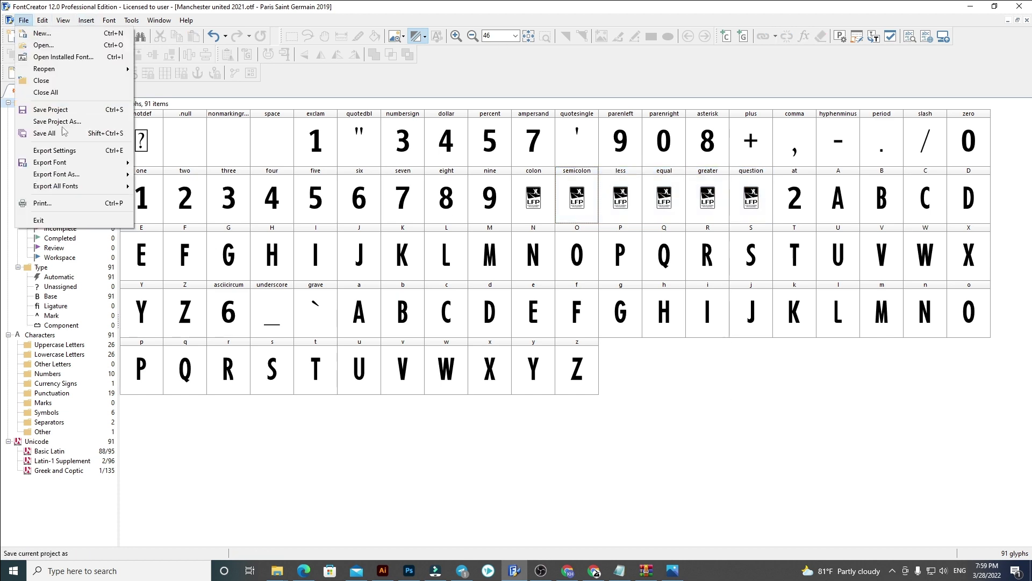
mouse_move(81, 173)
click(172, 173)
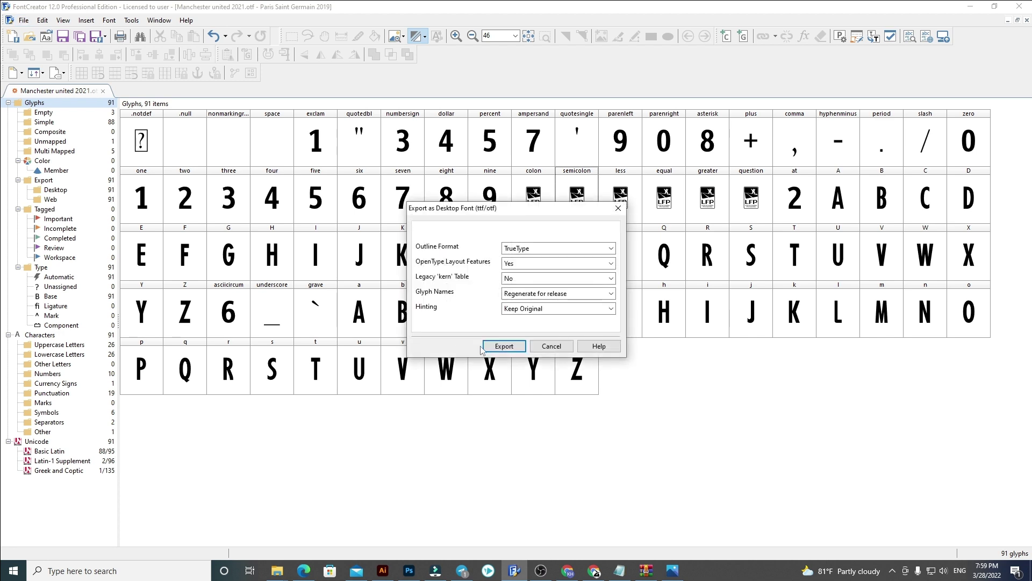
click(489, 348)
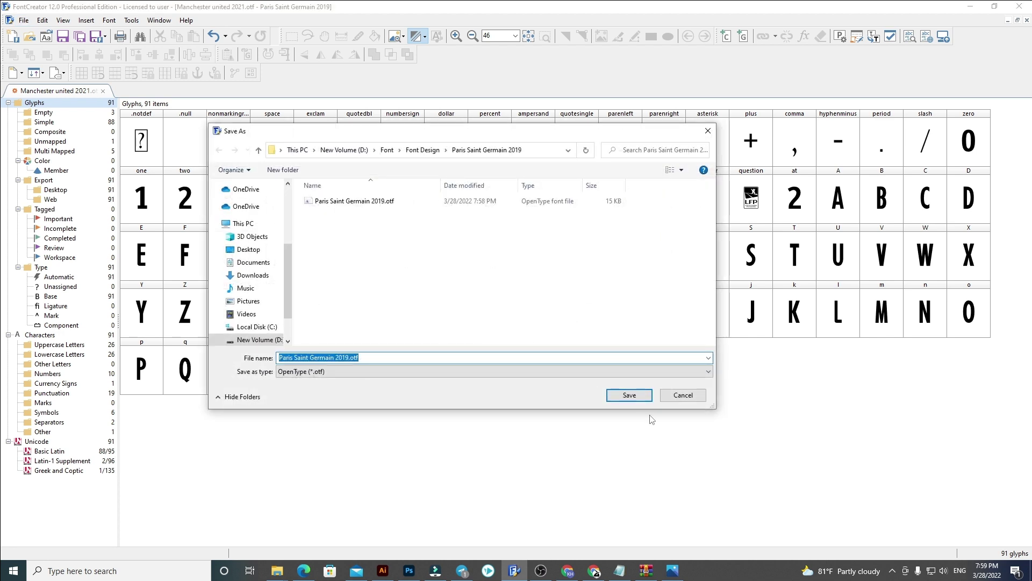
click(629, 395)
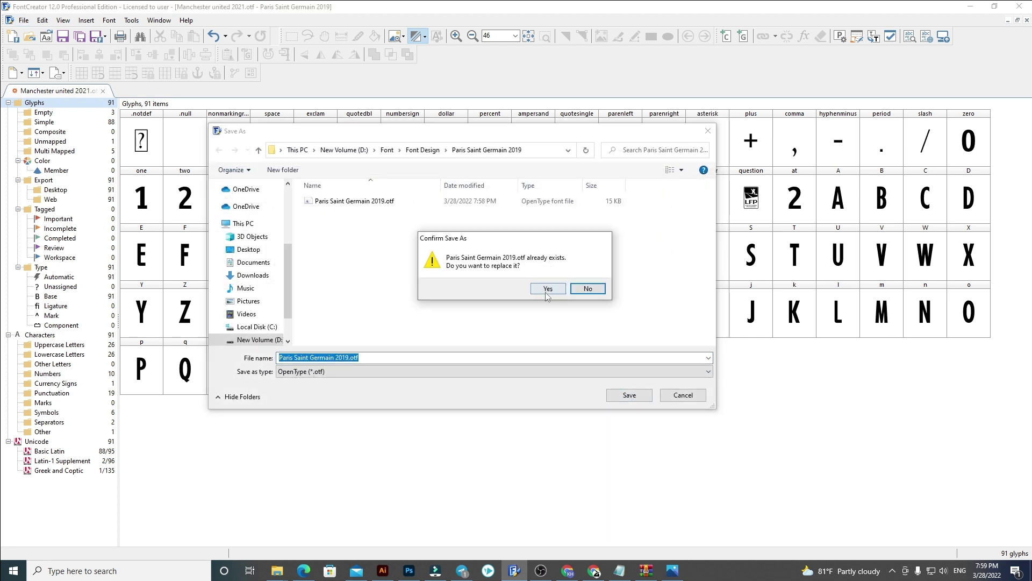
click(549, 286)
Export the desktop font again as the TrueType file Paris Saint Germain 2019.ttf, overwriting the earlier version.
click(24, 20)
mouse_move(80, 174)
click(165, 177)
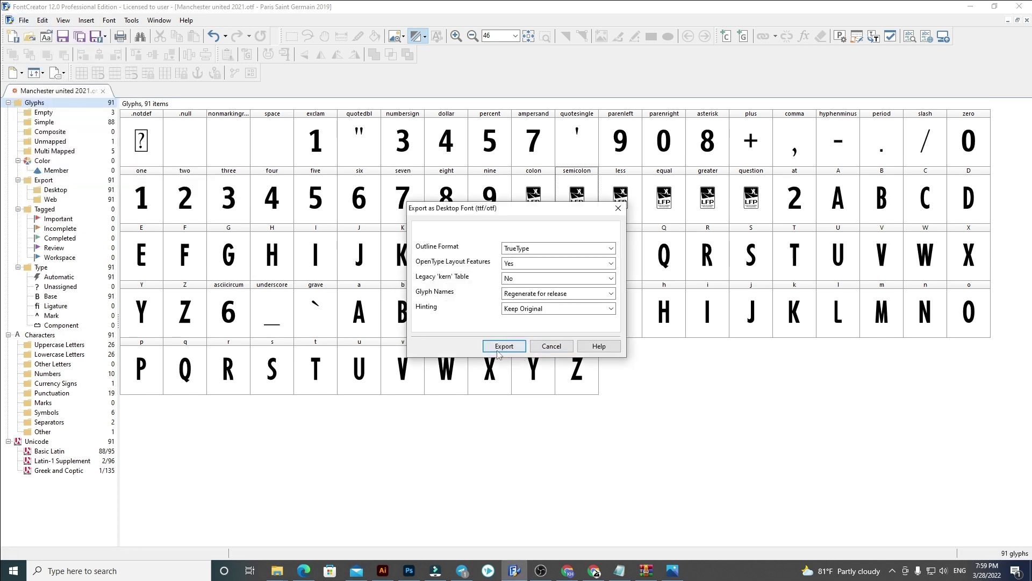
click(504, 346)
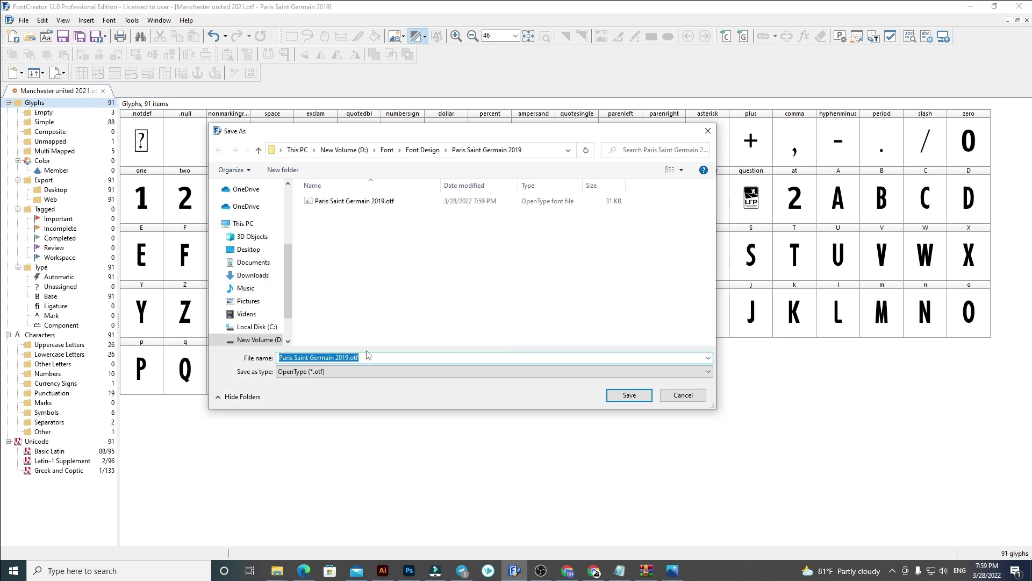
click(366, 374)
click(324, 404)
click(627, 397)
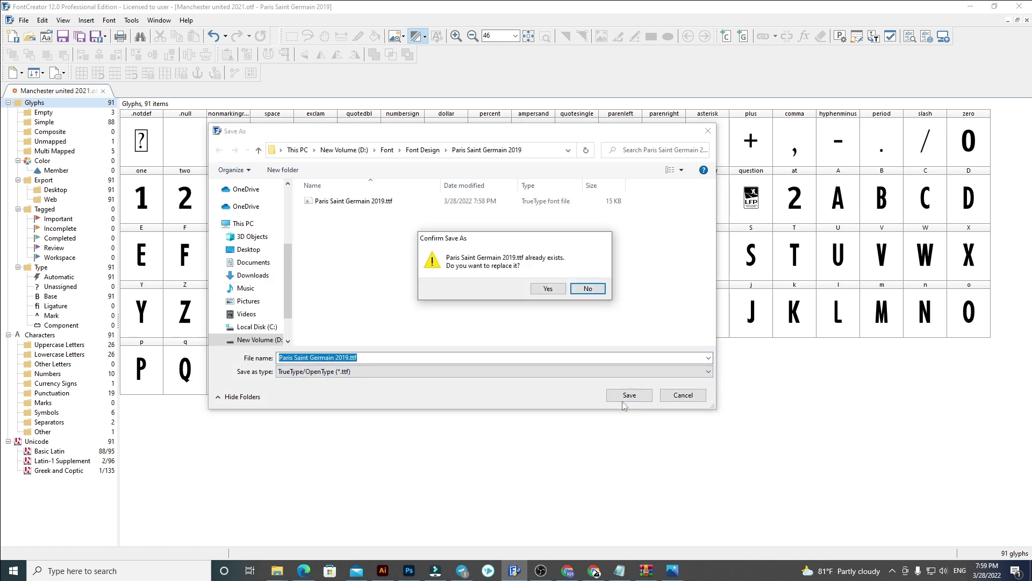
click(548, 290)
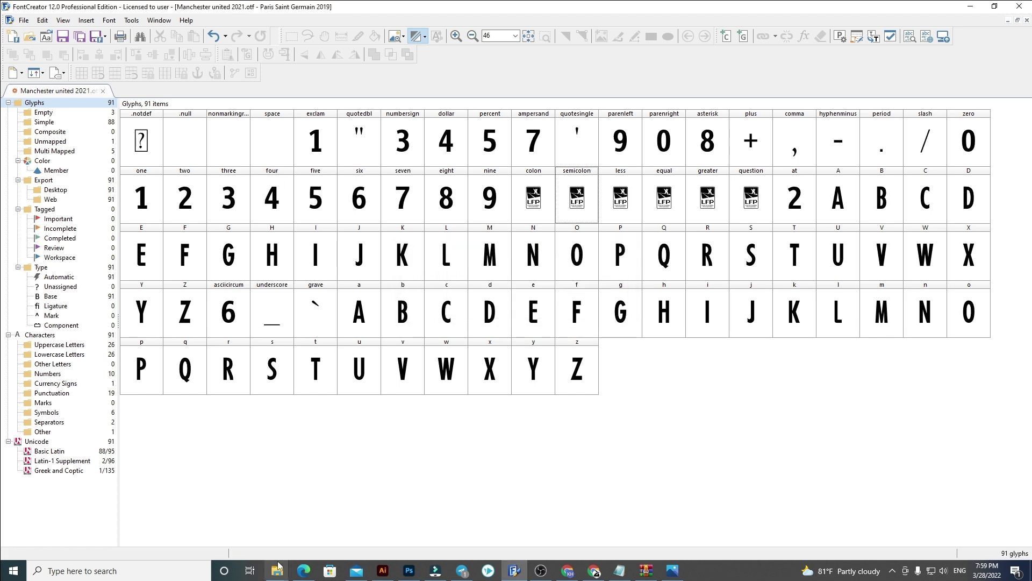
Switch to Illustrator, deselect the LFP badge and review the whole artboard with its title, letters, digits and badge.
click(382, 570)
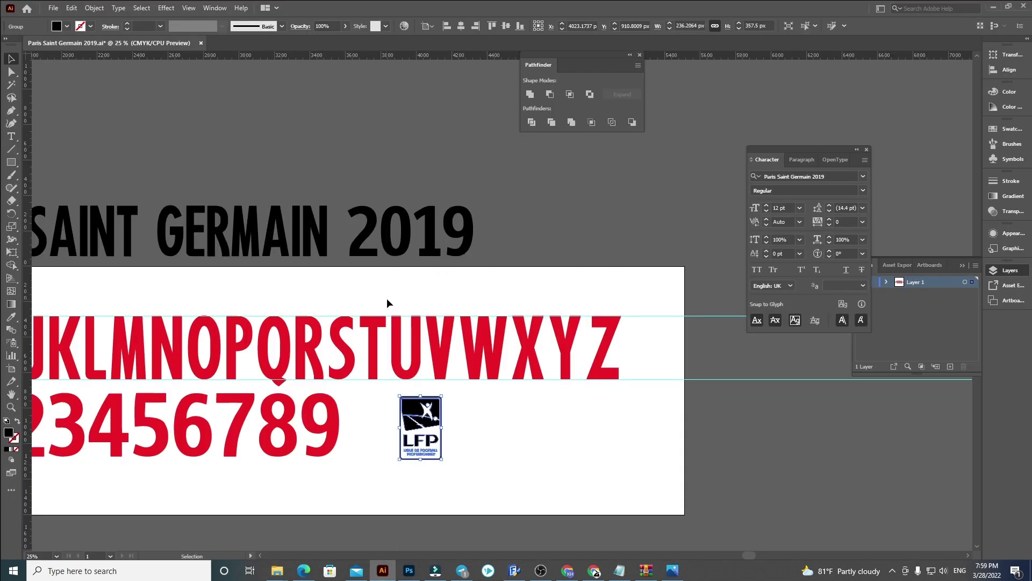
alt+scroll(436, 144, down, 1)
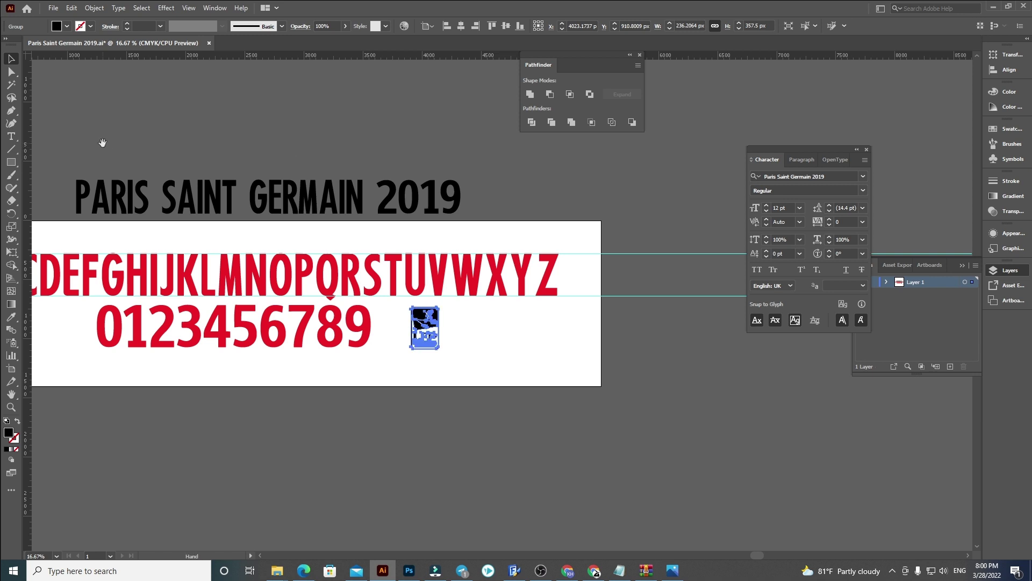
drag(103, 142, 208, 135)
click(687, 427)
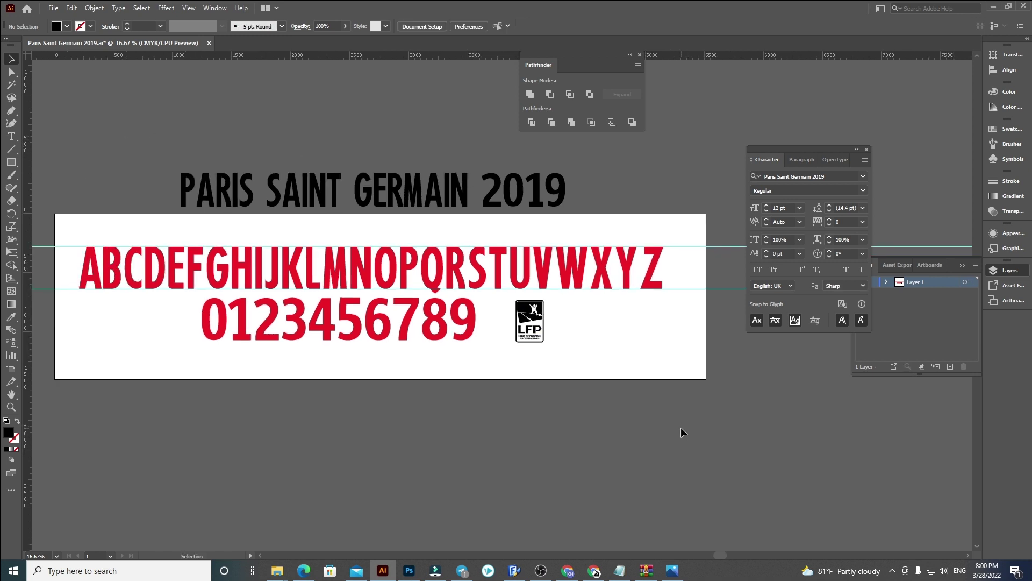
click(541, 572)
click(959, 345)
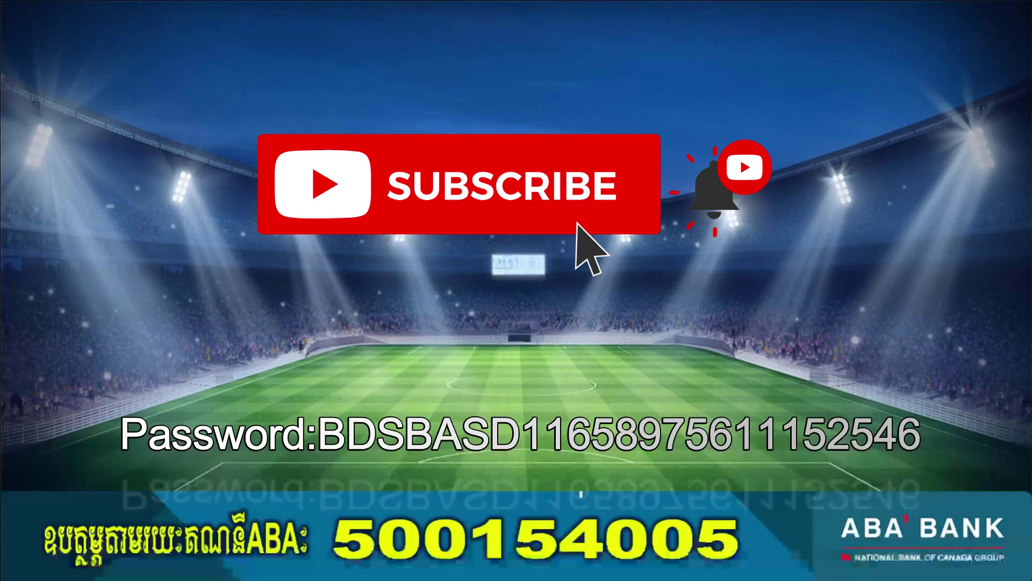